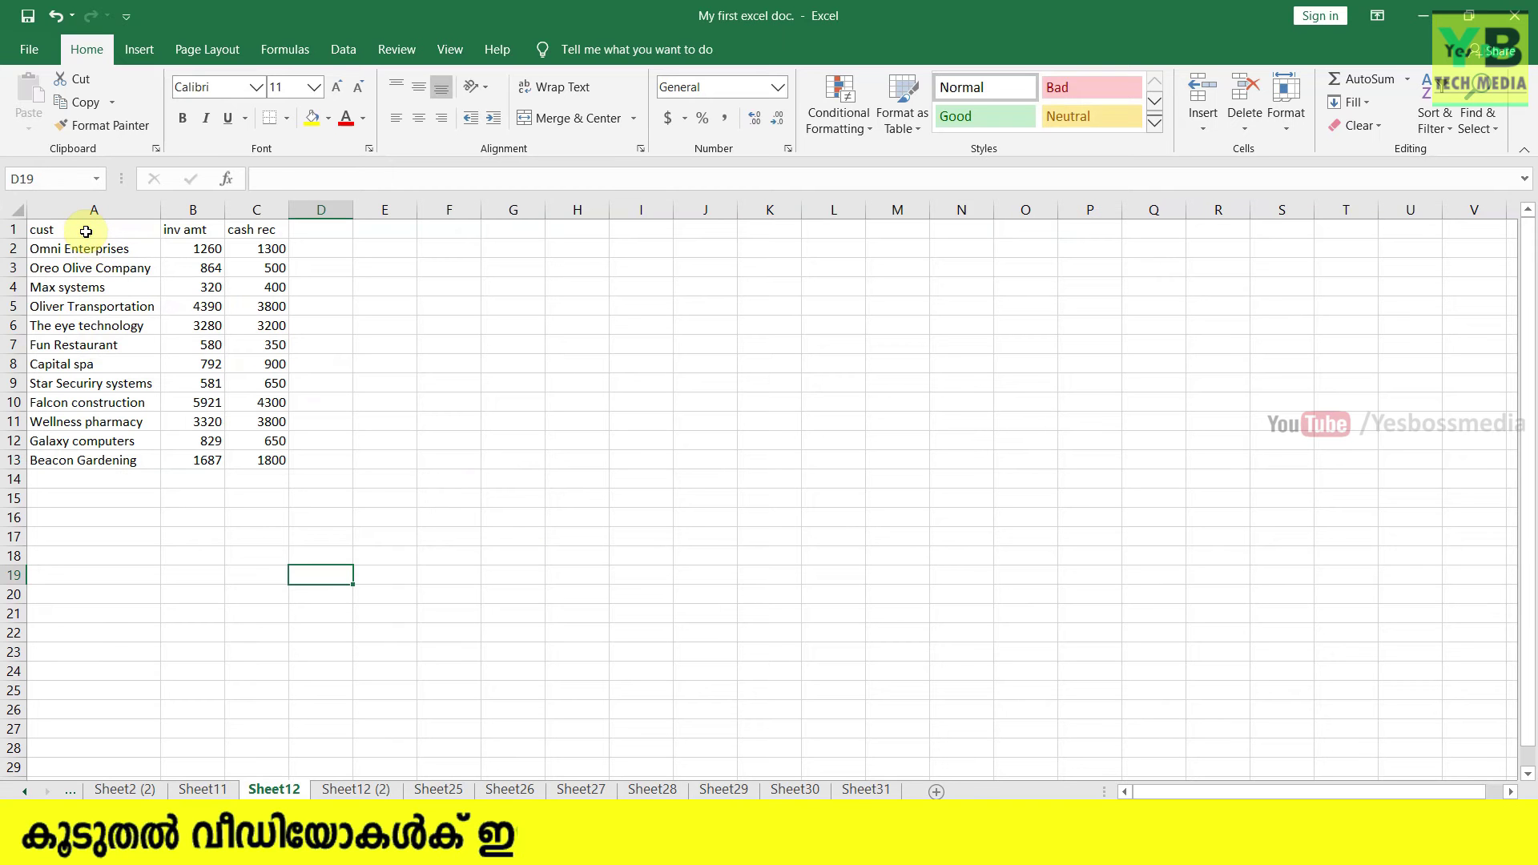
# - Examine the customer table in A1:C13 and its cust, inv amt and cash rec headers
pyautogui.moveTo(84, 232); pyautogui.dragTo(269, 461)
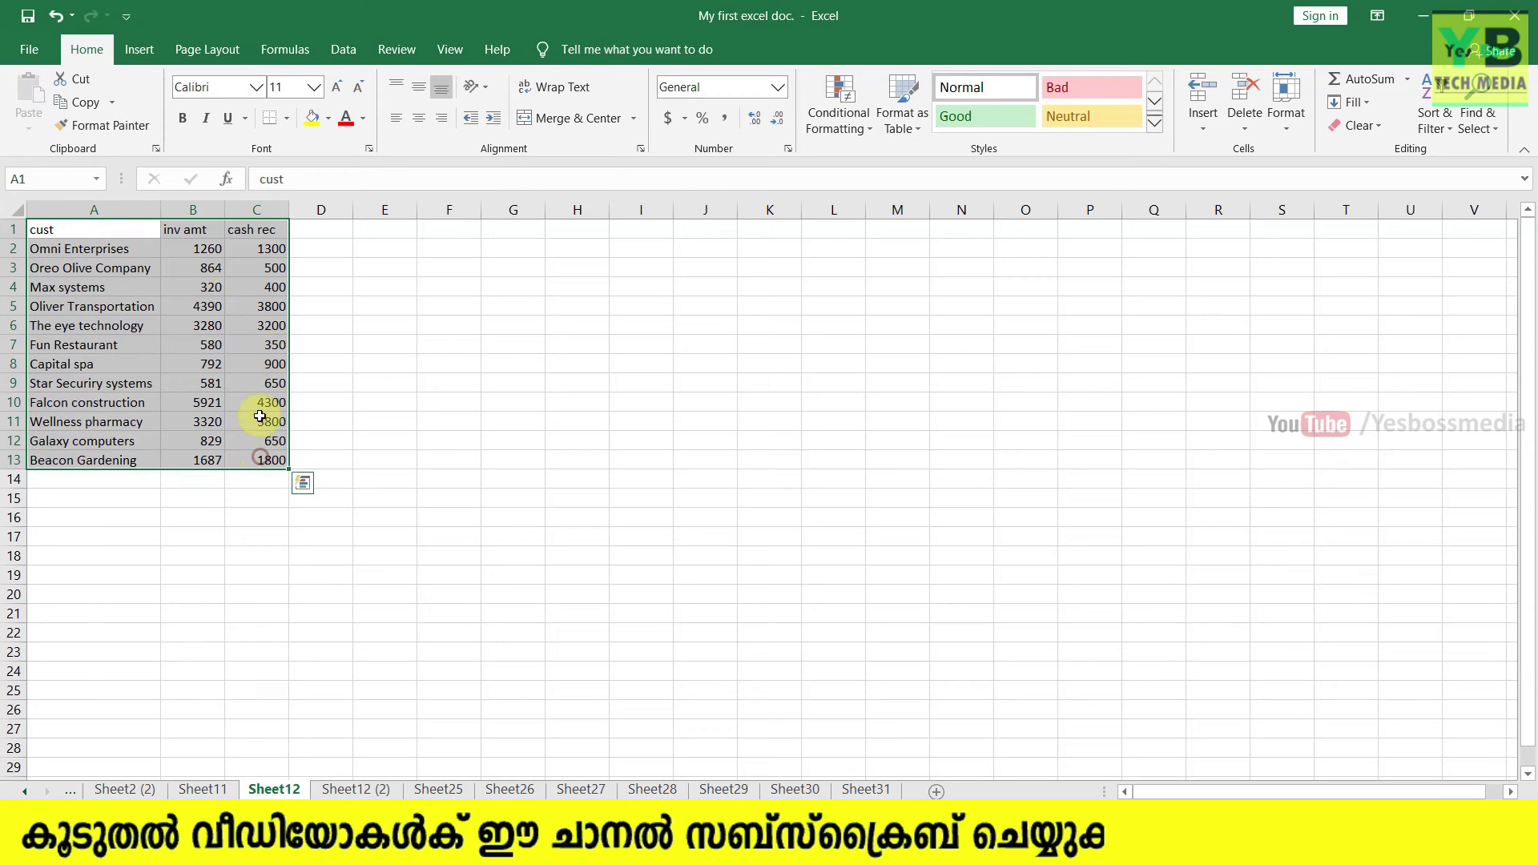
pyautogui.click(122, 233)
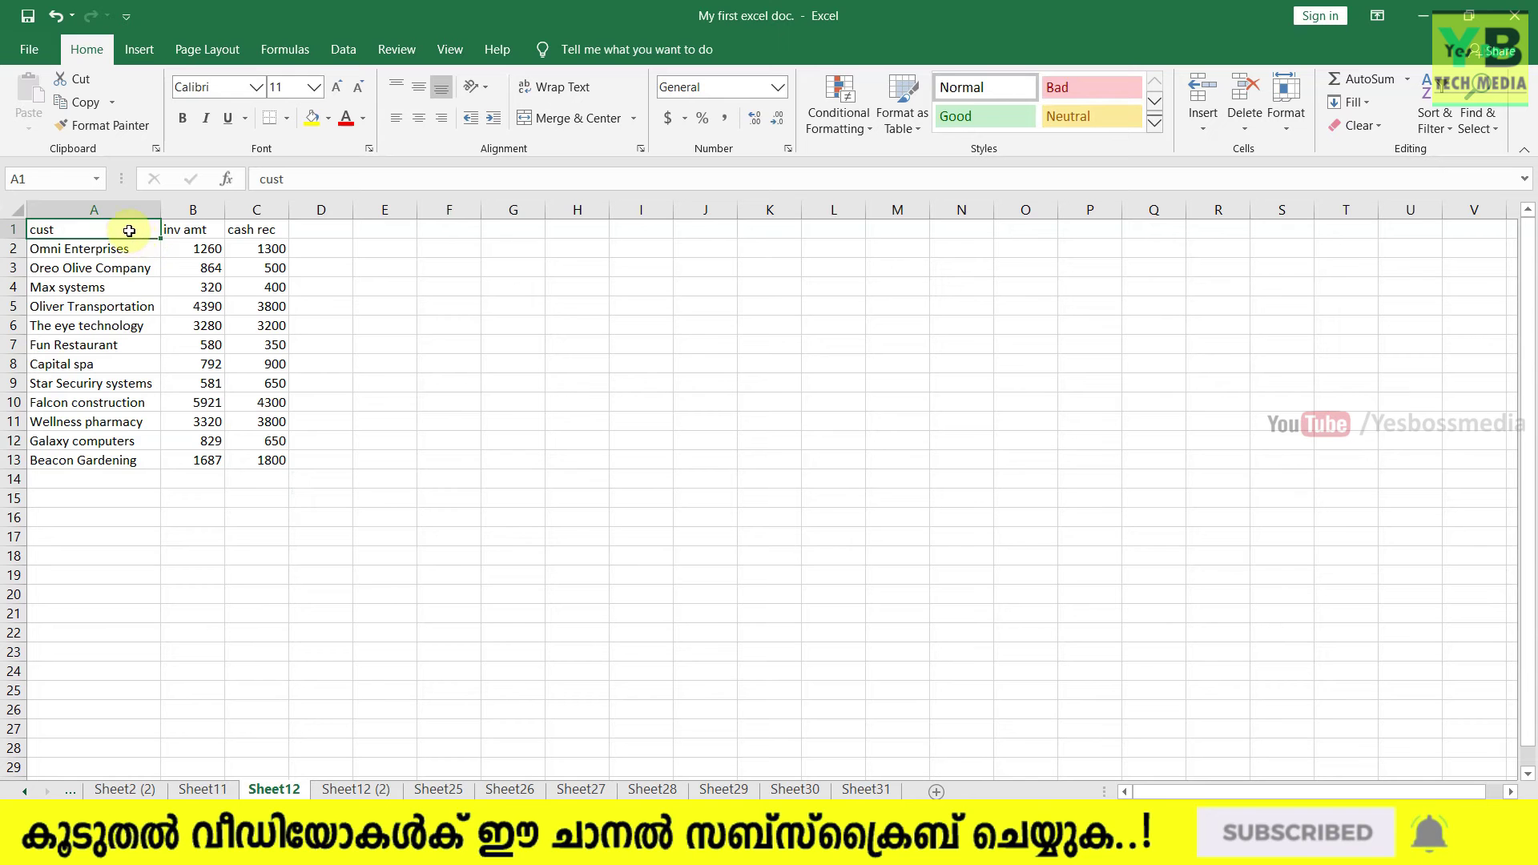
pyautogui.moveTo(126, 231); pyautogui.dragTo(269, 460)
pyautogui.click(395, 364)
pyautogui.click(121, 231)
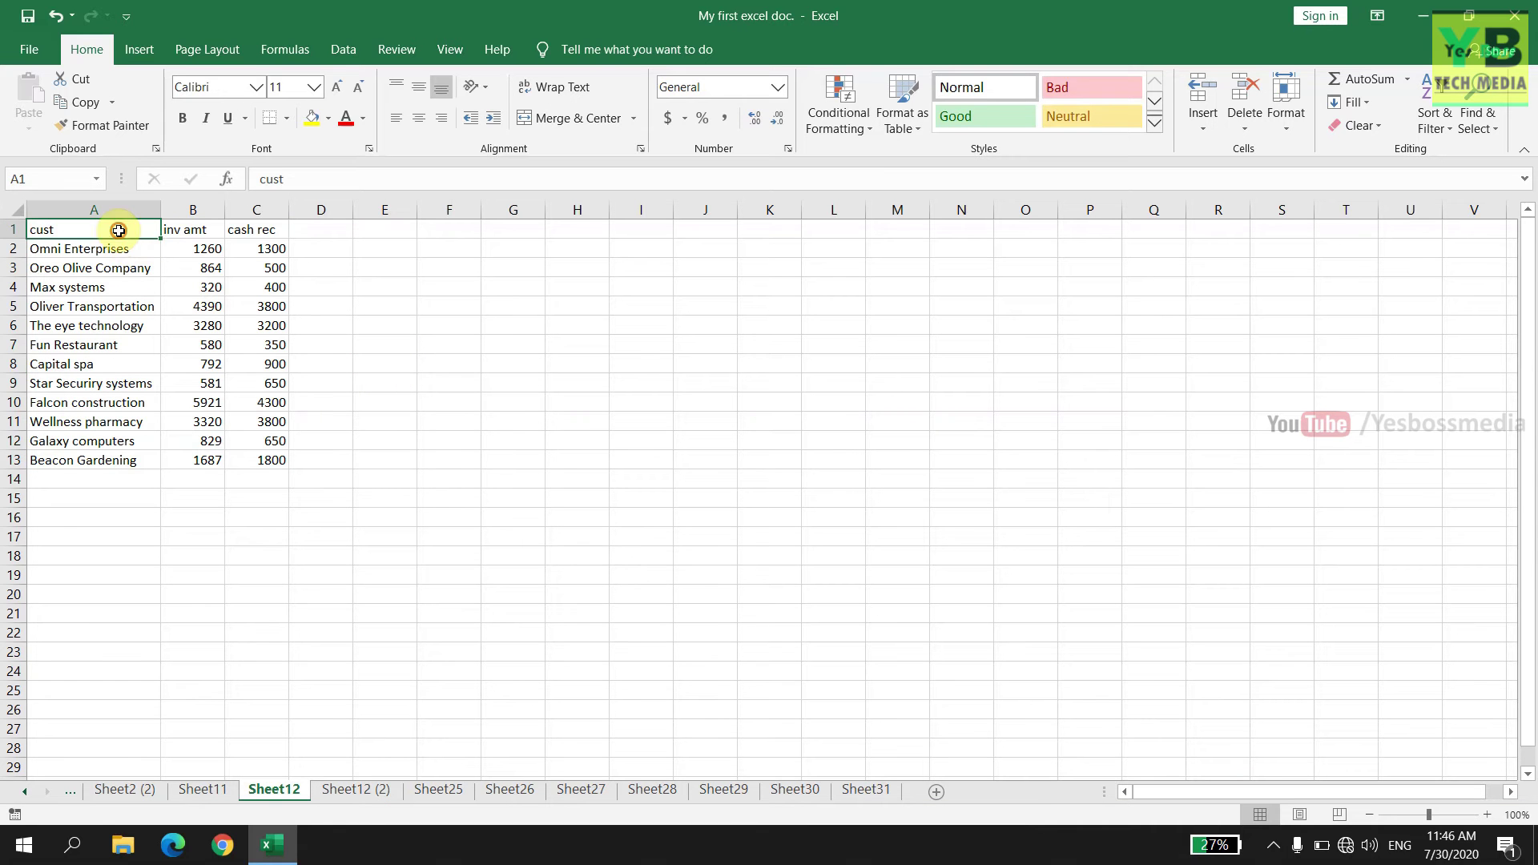
pyautogui.click(190, 235)
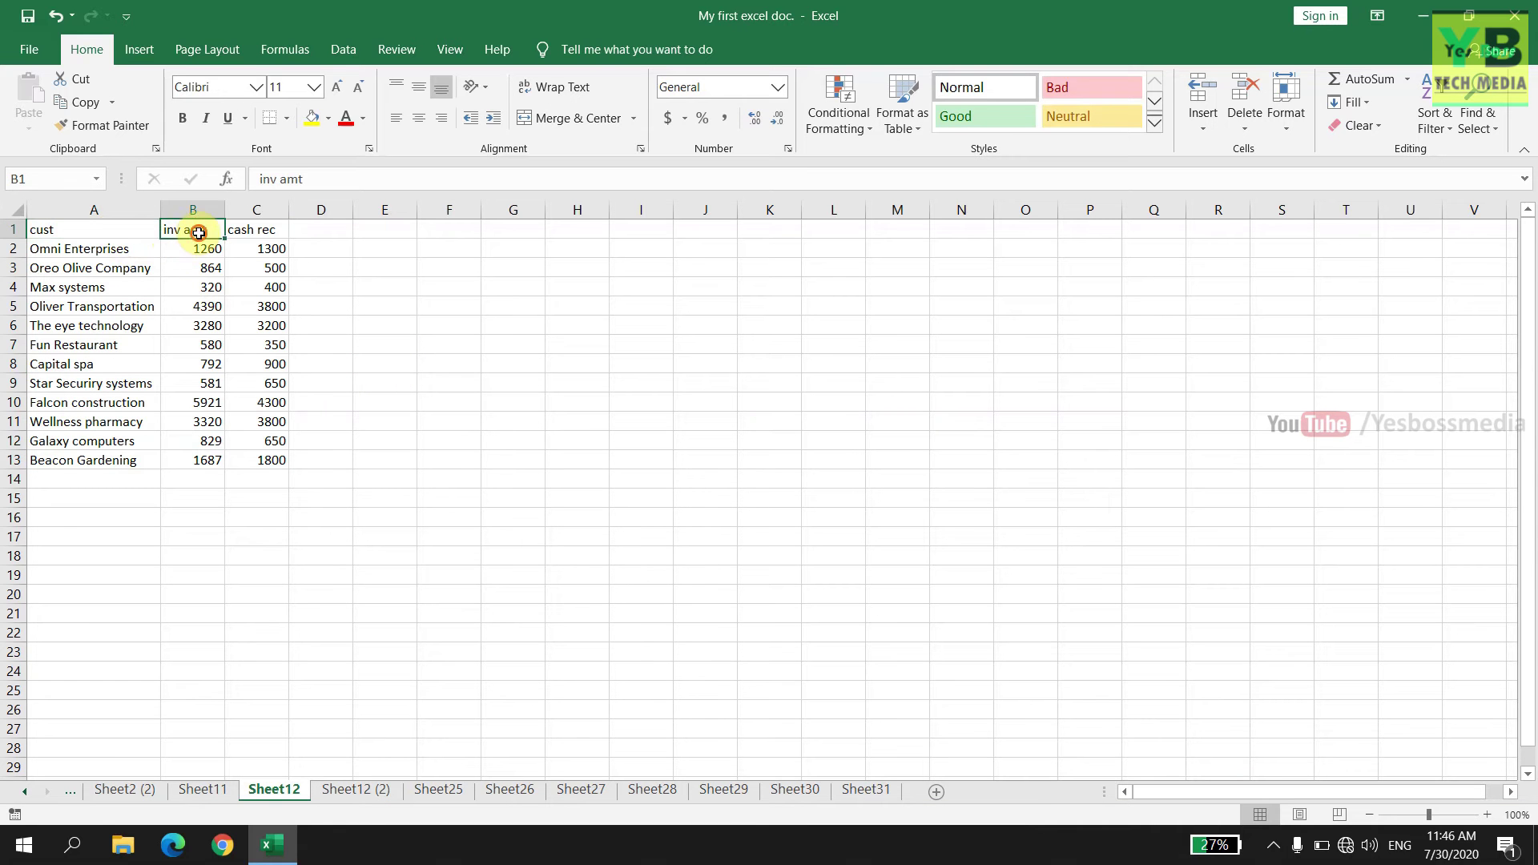
pyautogui.click(274, 231)
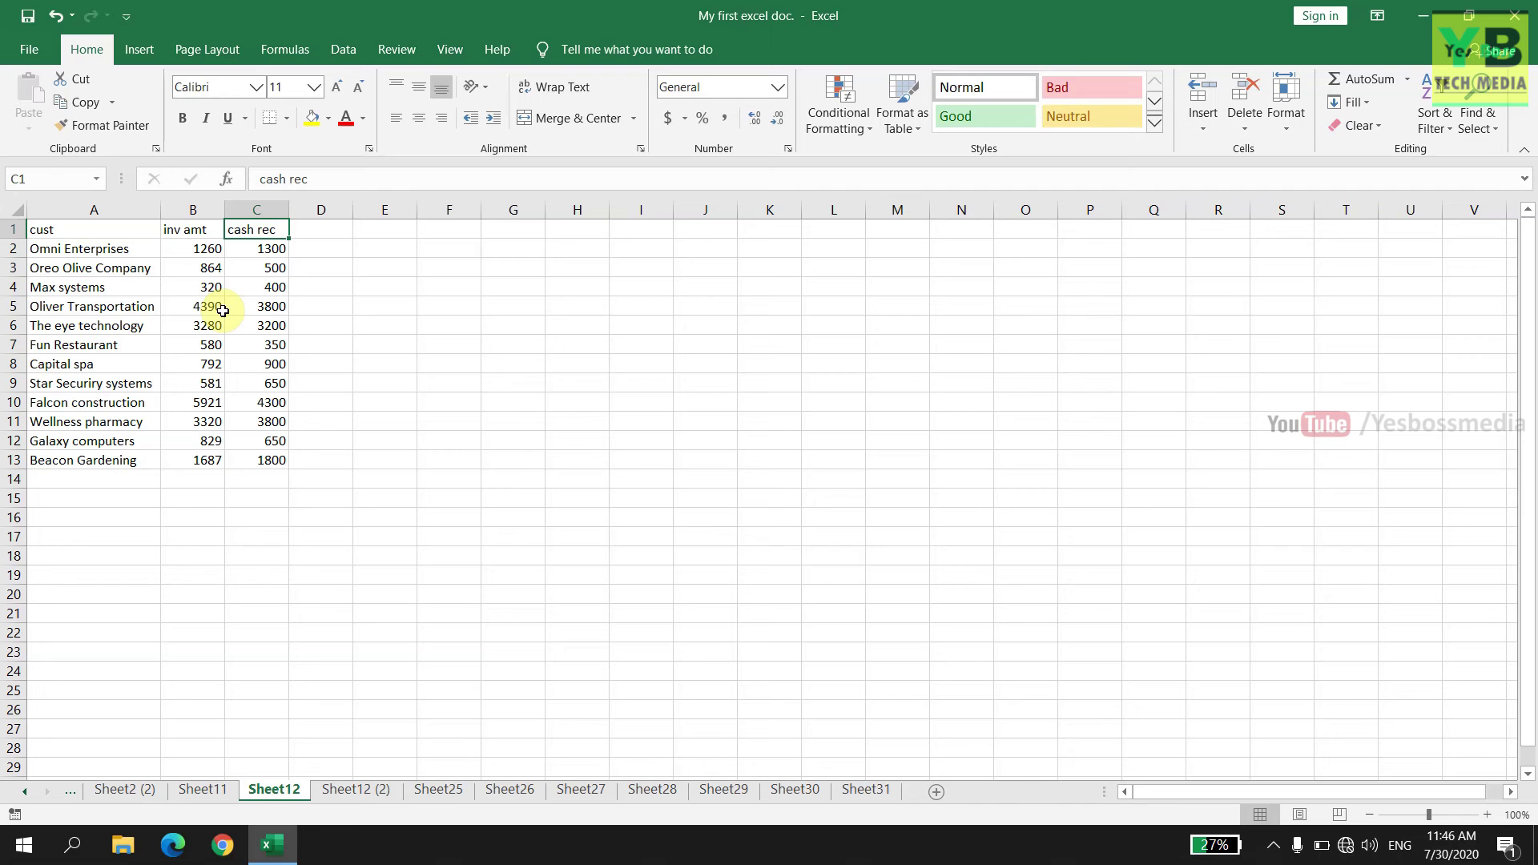
pyautogui.click(387, 350)
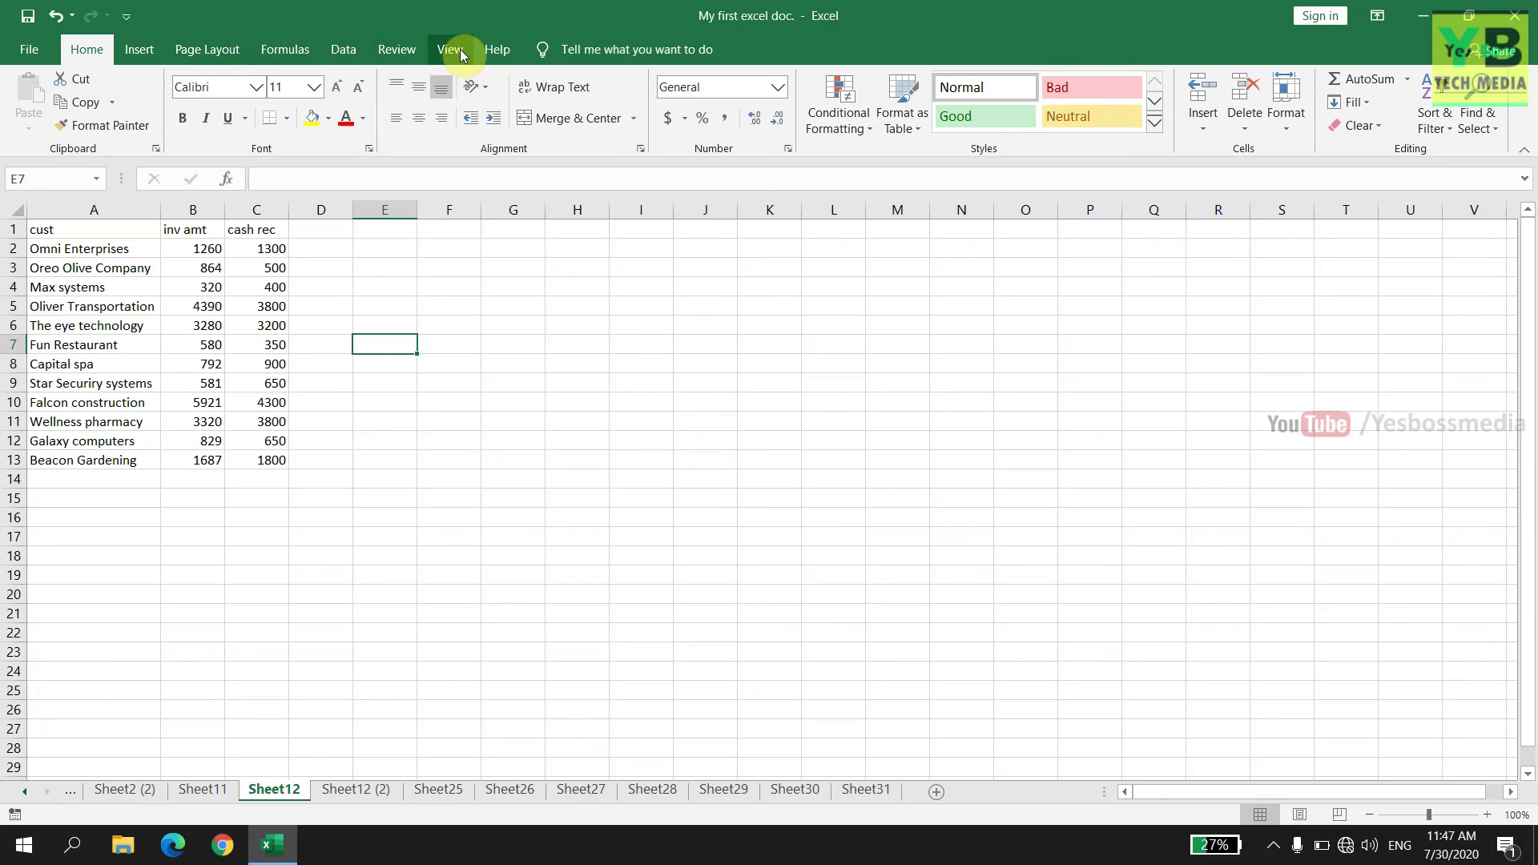
# - Enable the Developer tab in the ribbon customization options
pyautogui.click(32, 51)
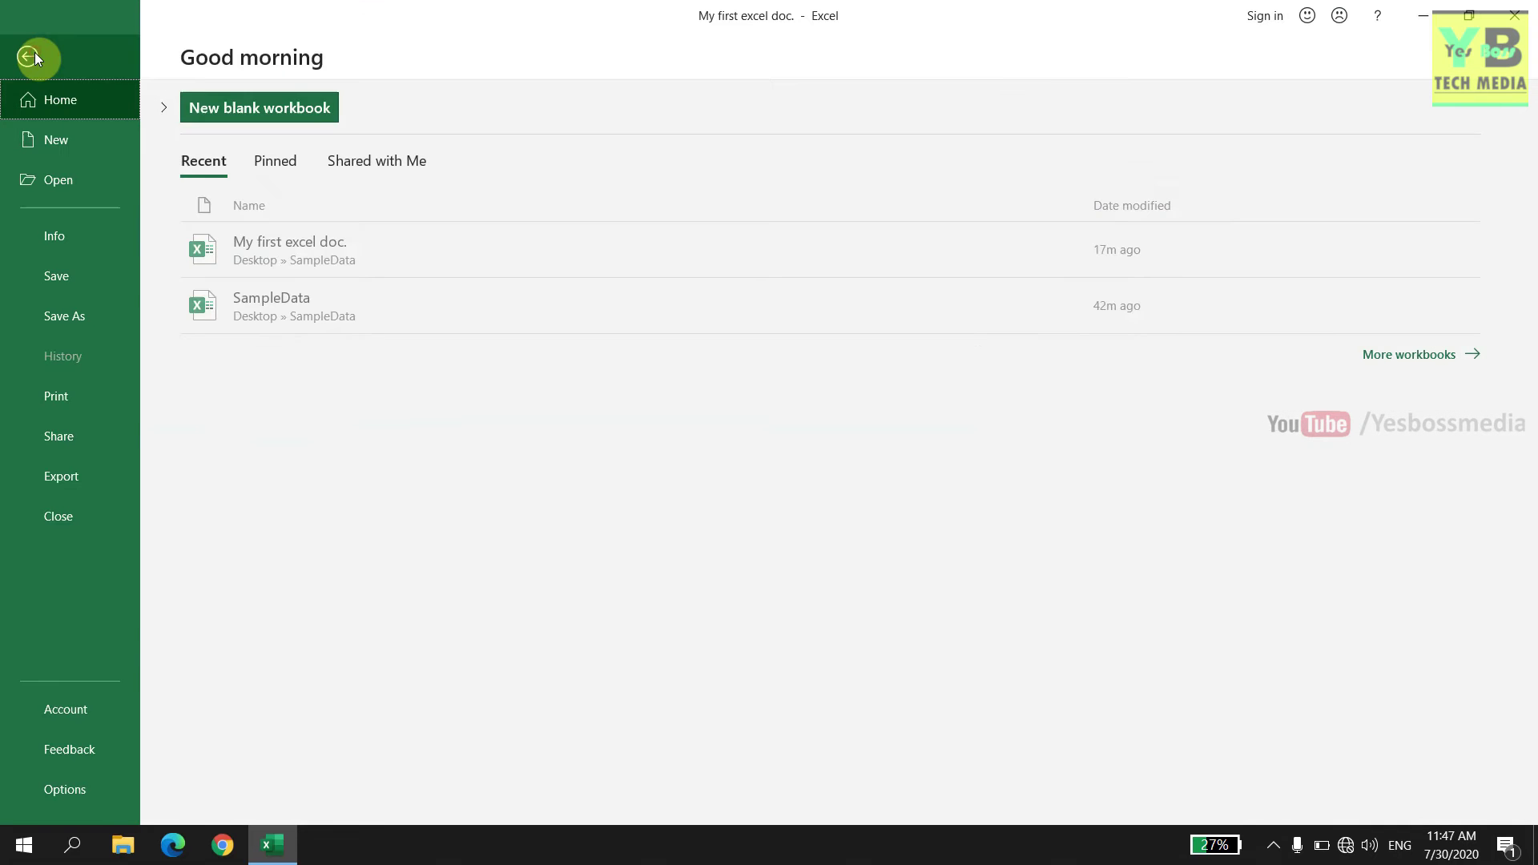
pyautogui.click(91, 788)
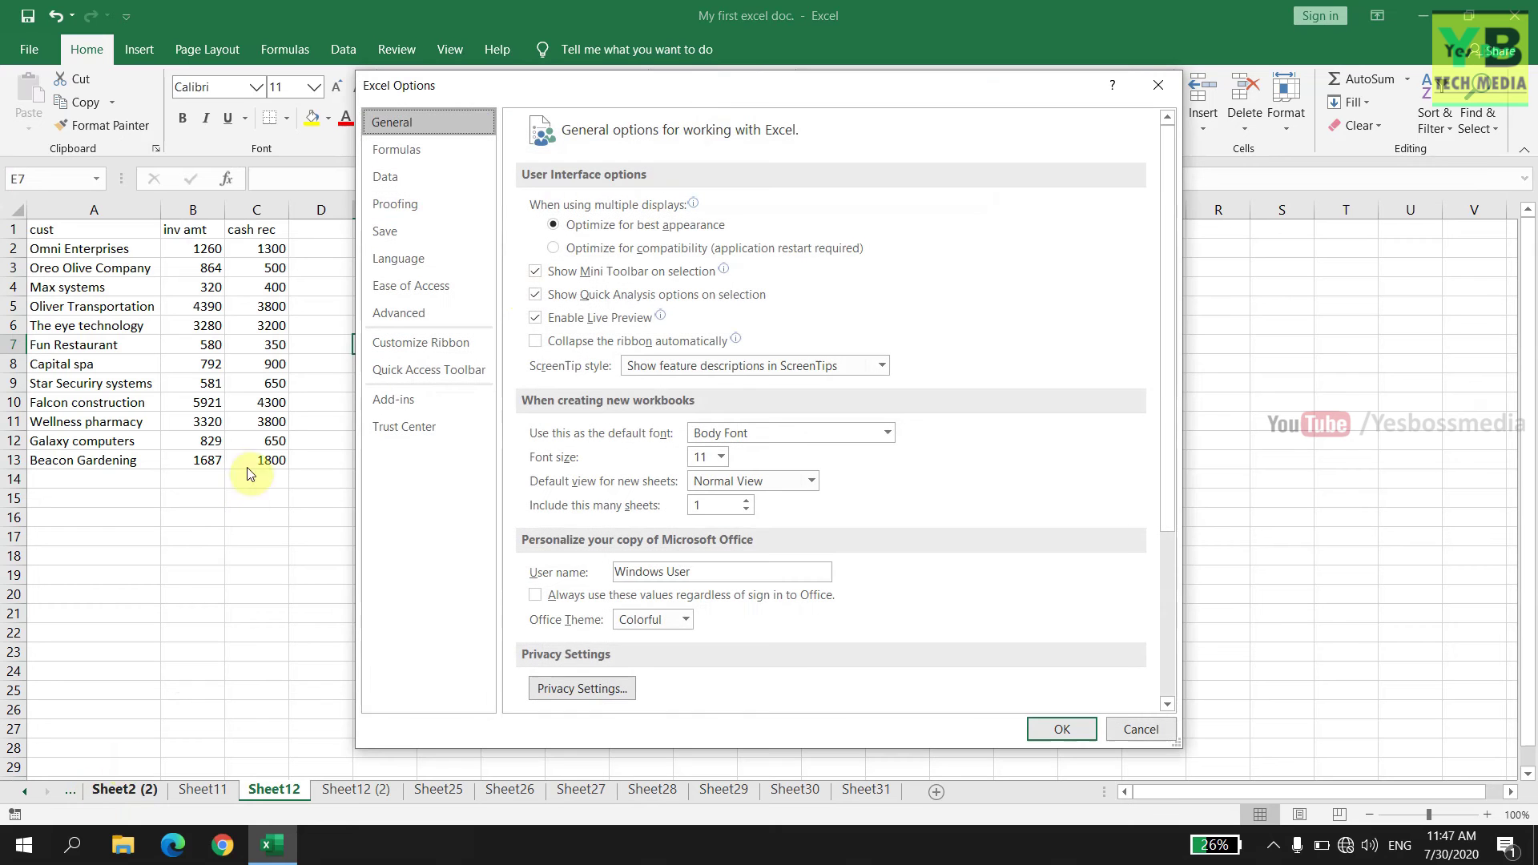
pyautogui.moveTo(704, 102); pyautogui.dragTo(565, 75)
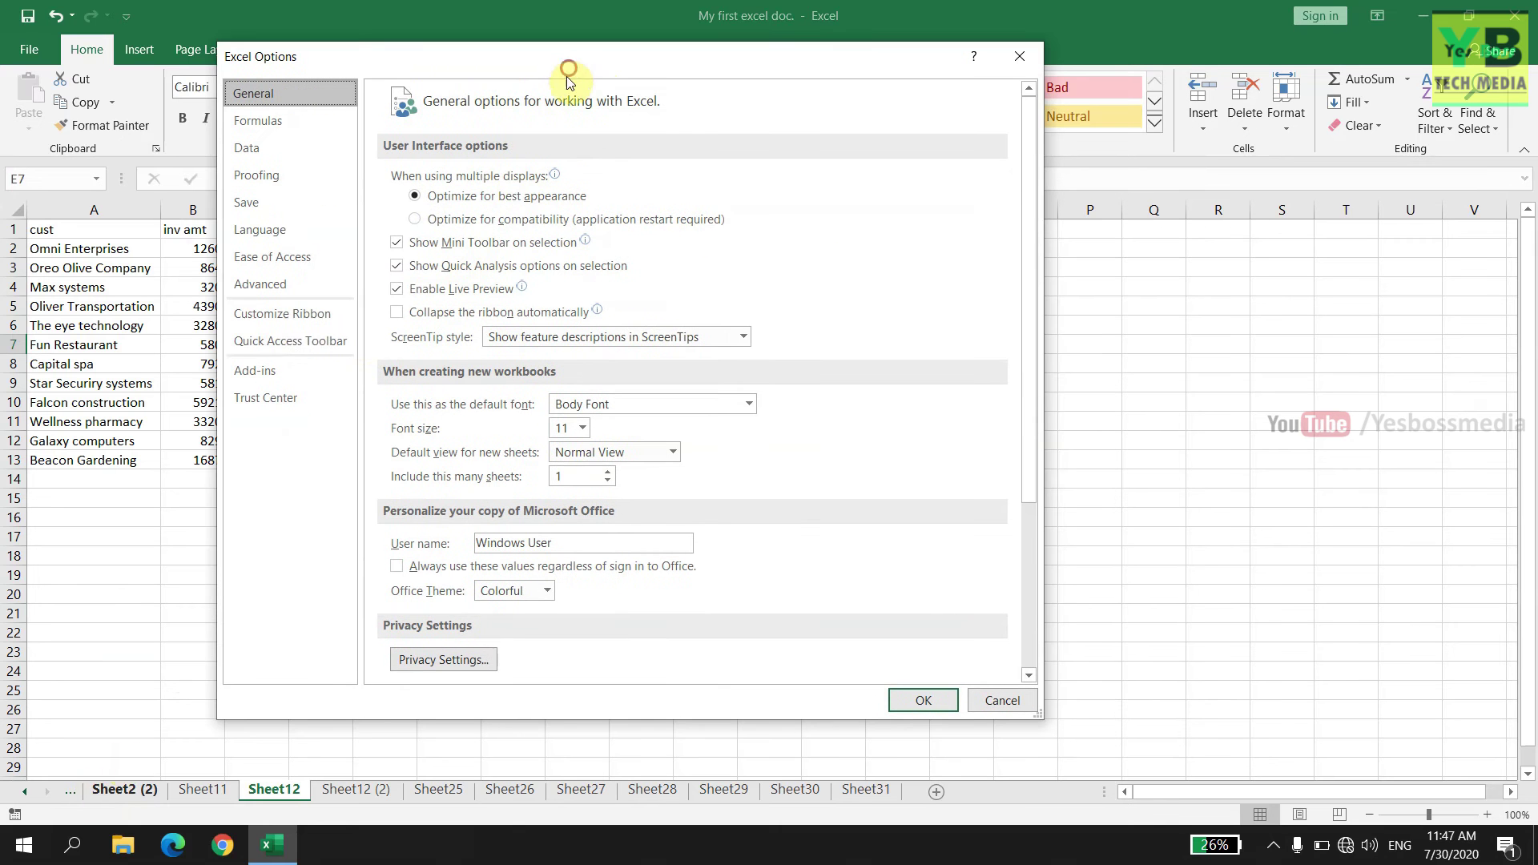
pyautogui.click(292, 314)
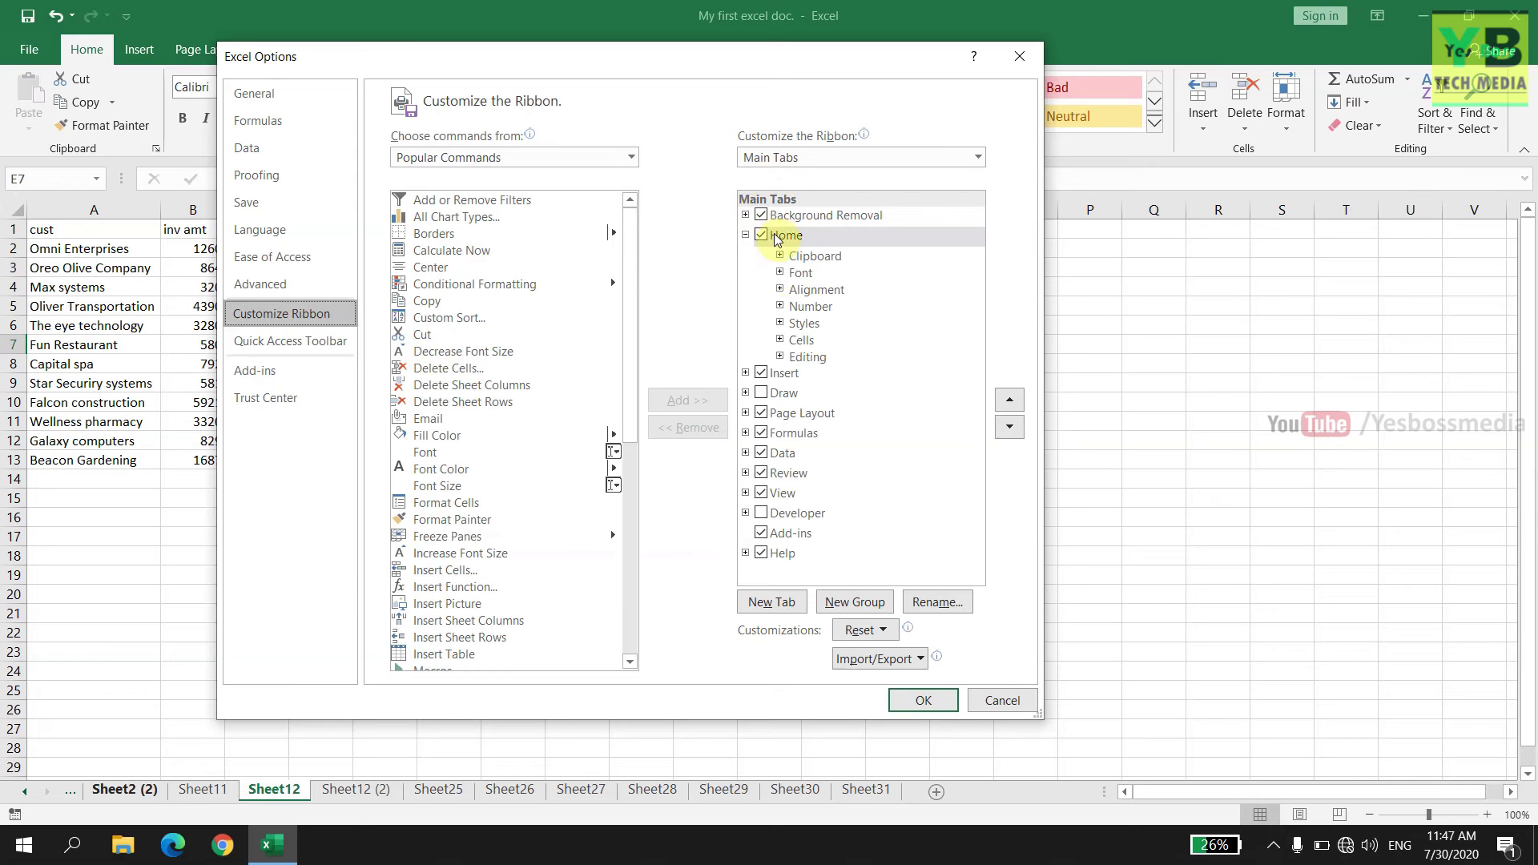
pyautogui.click(761, 513)
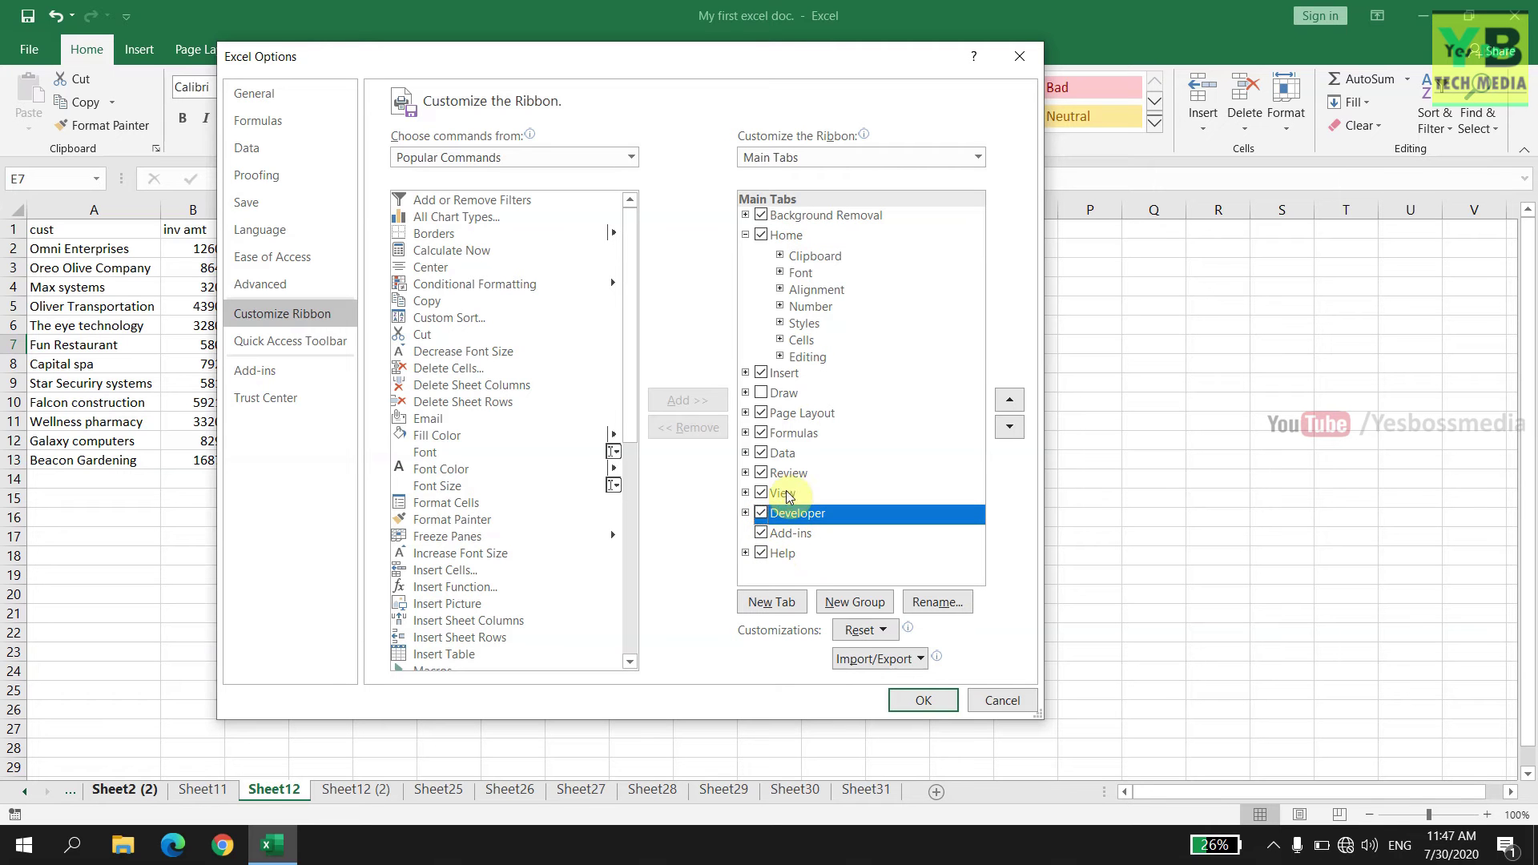
pyautogui.click(923, 702)
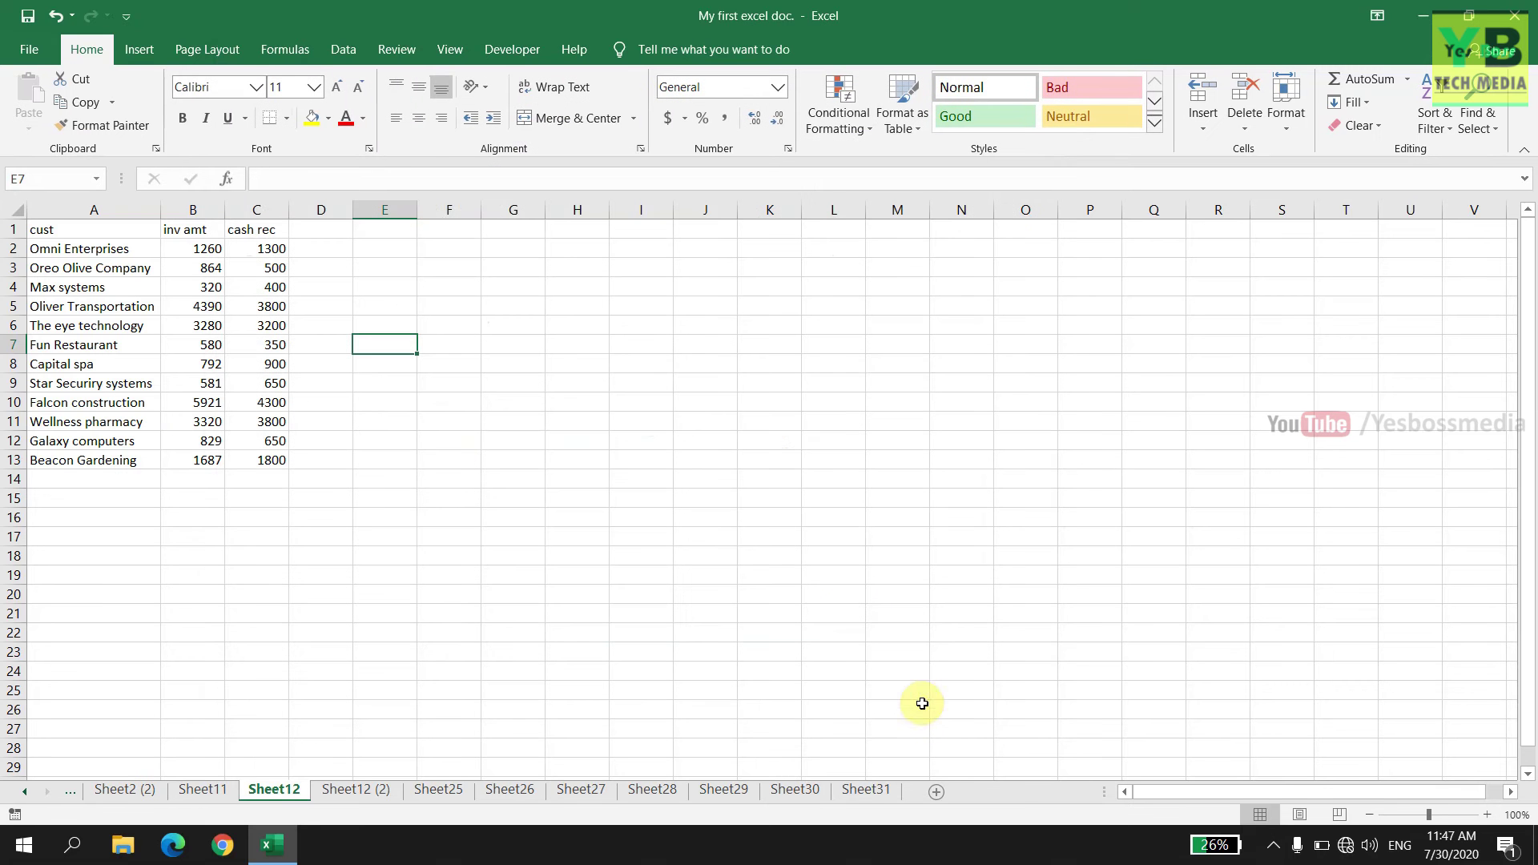
# - View the list of macros in all open workbooks, and close it without running any
pyautogui.click(514, 50)
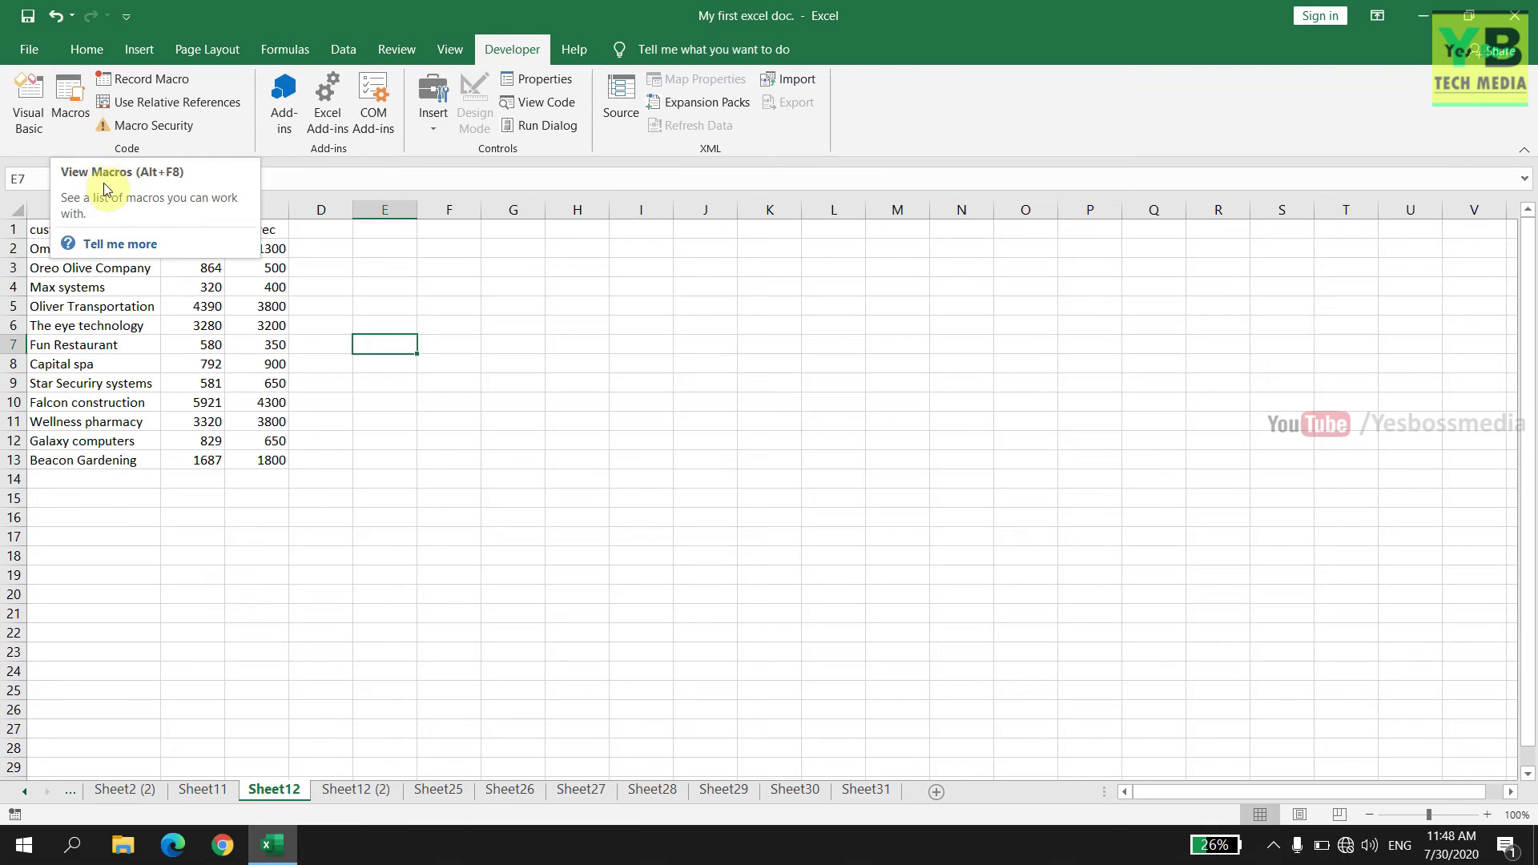
pyautogui.click(69, 117)
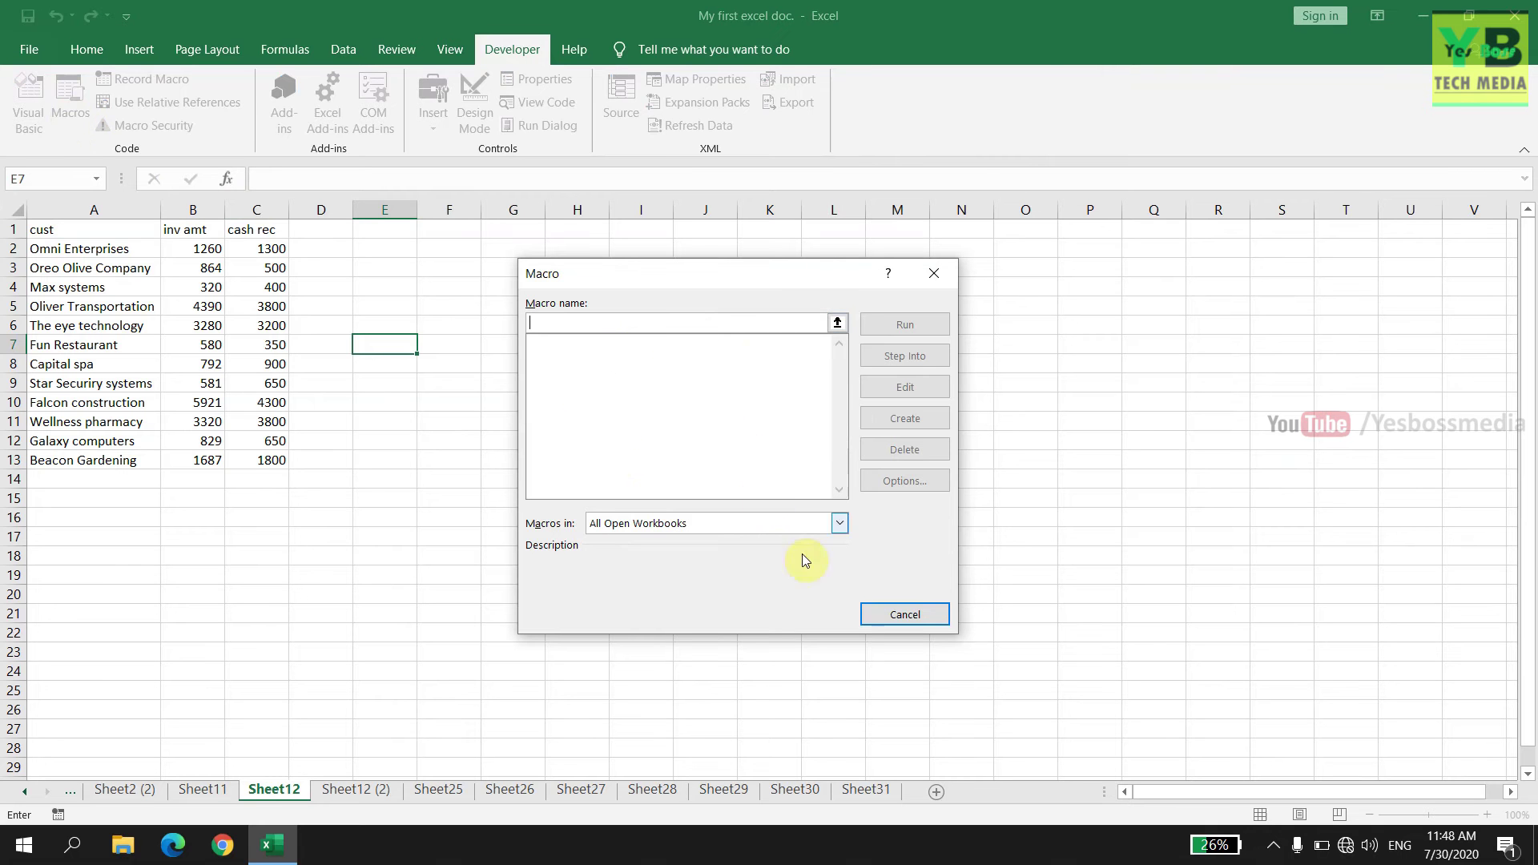
pyautogui.click(896, 615)
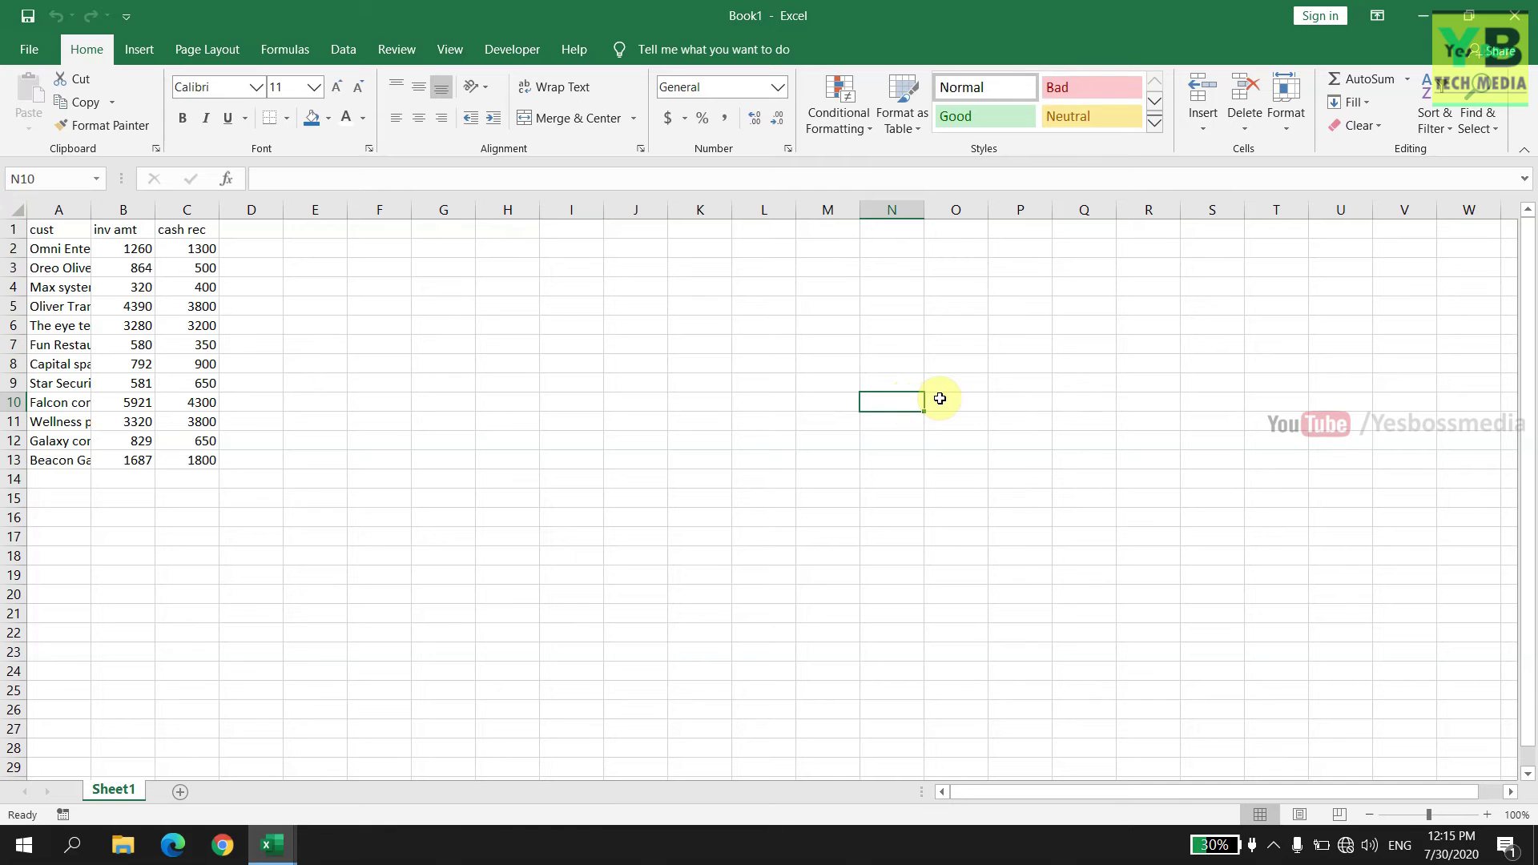
# - Fit column A to its contents and start recording a macro named Formatcustomer
pyautogui.doubleClick(90, 210)
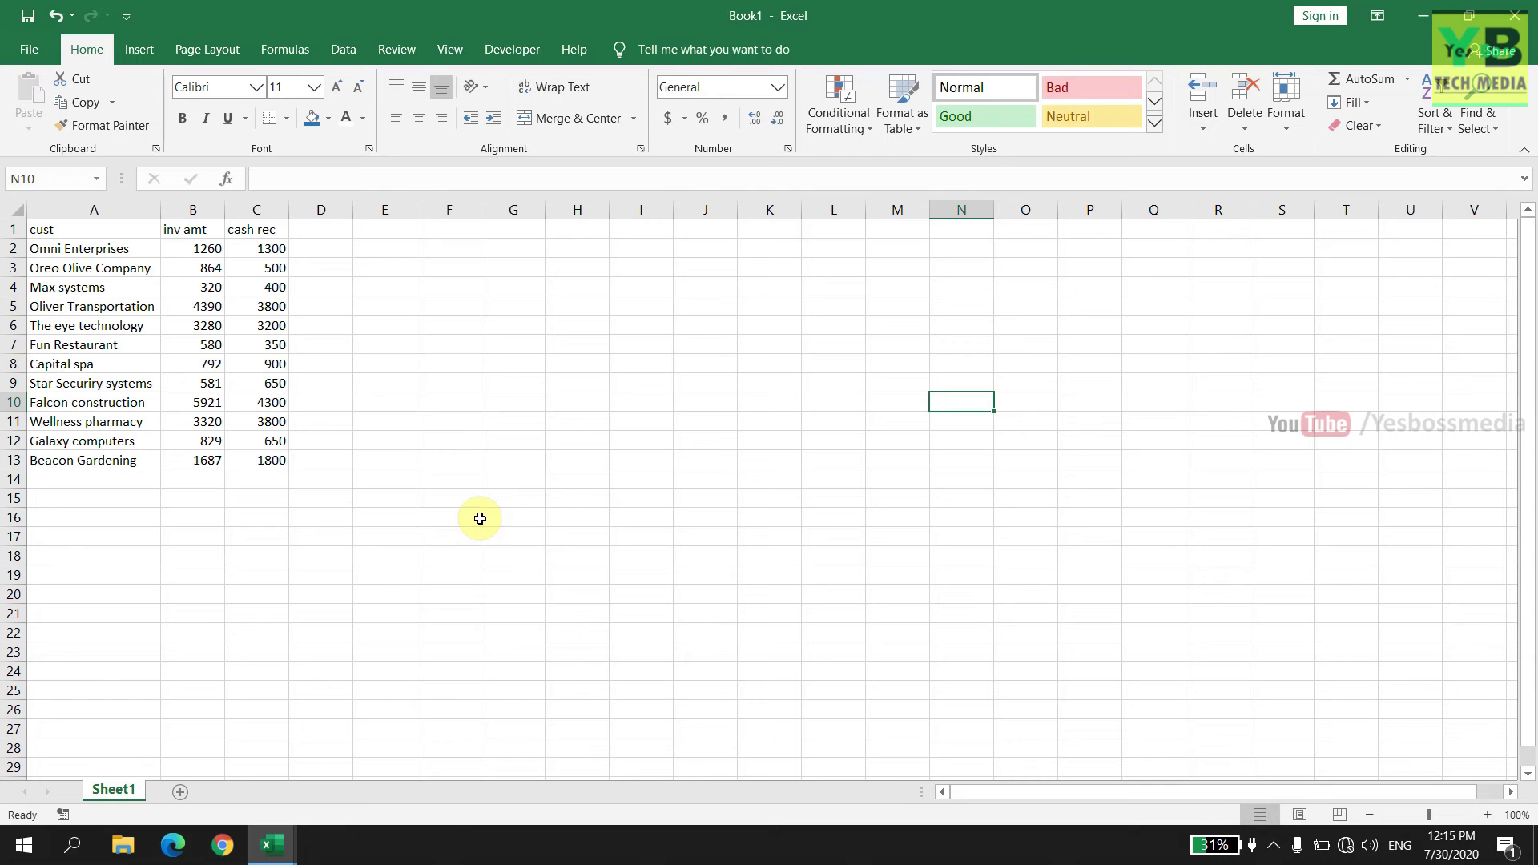
pyautogui.click(513, 345)
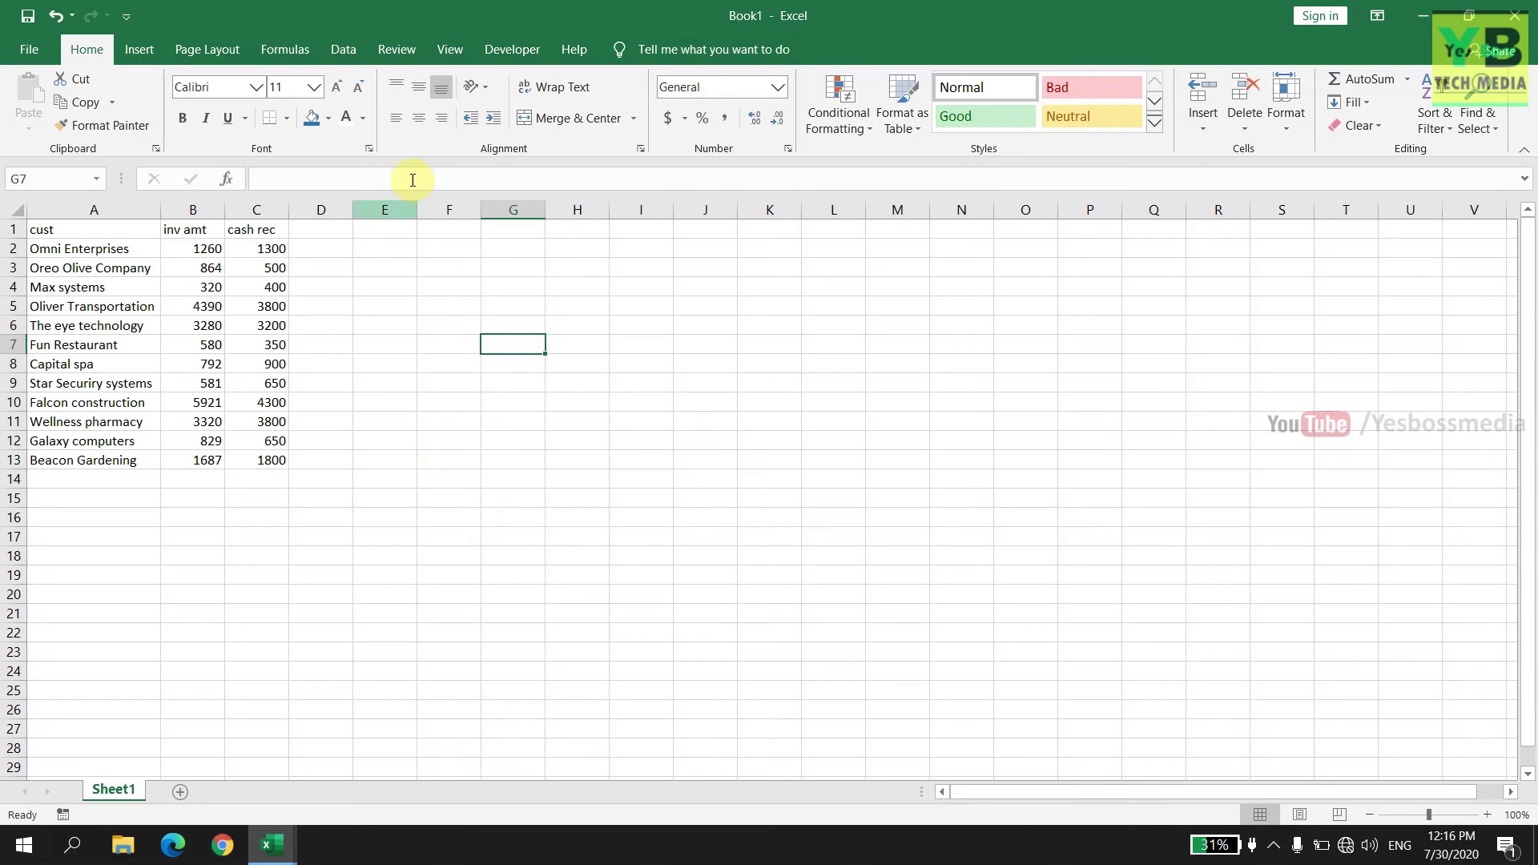
pyautogui.click(511, 48)
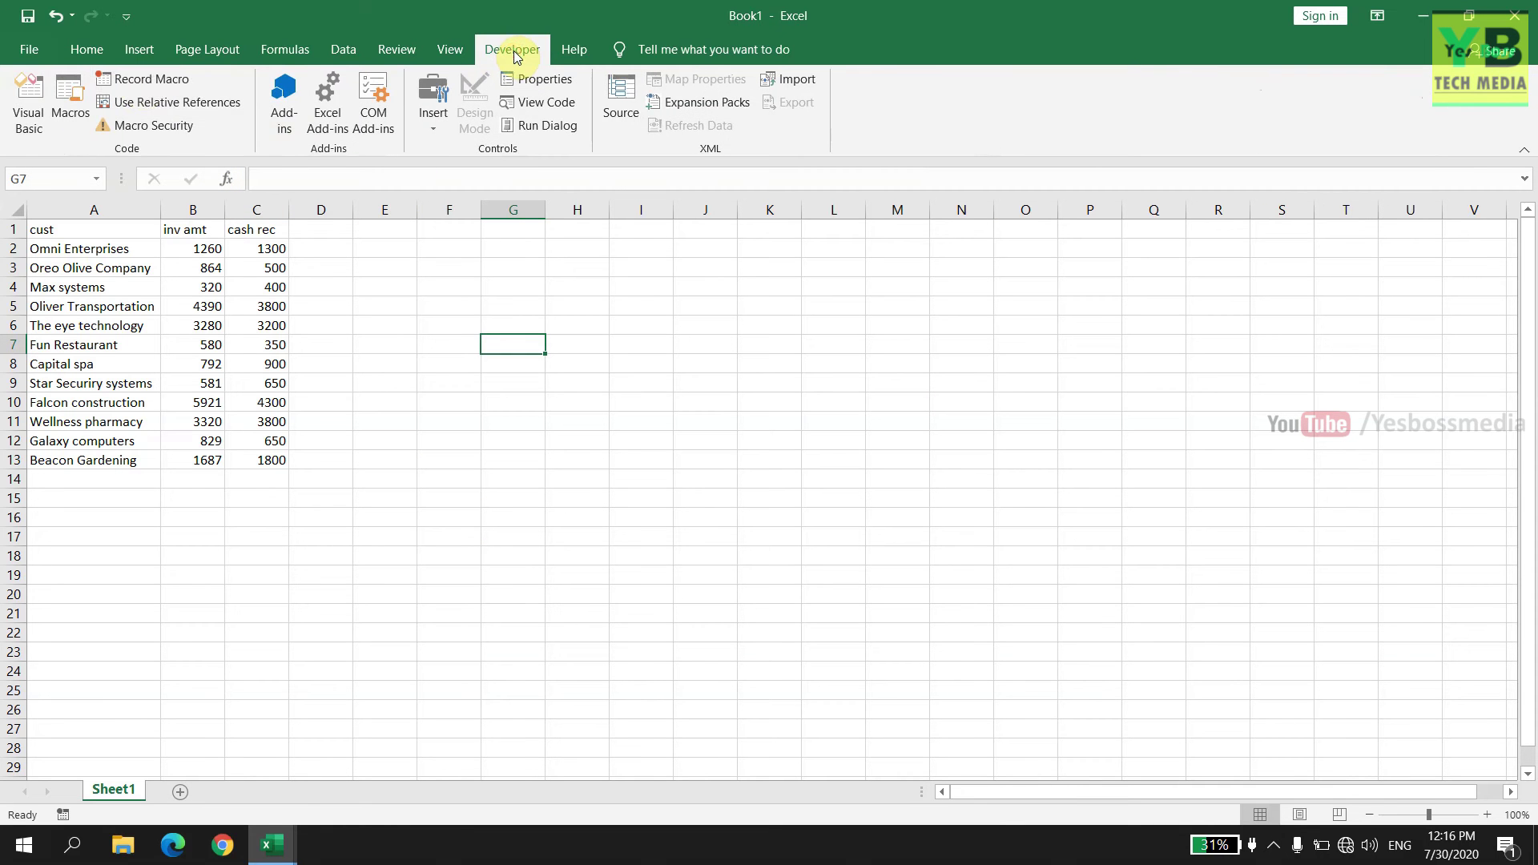
pyautogui.click(140, 80)
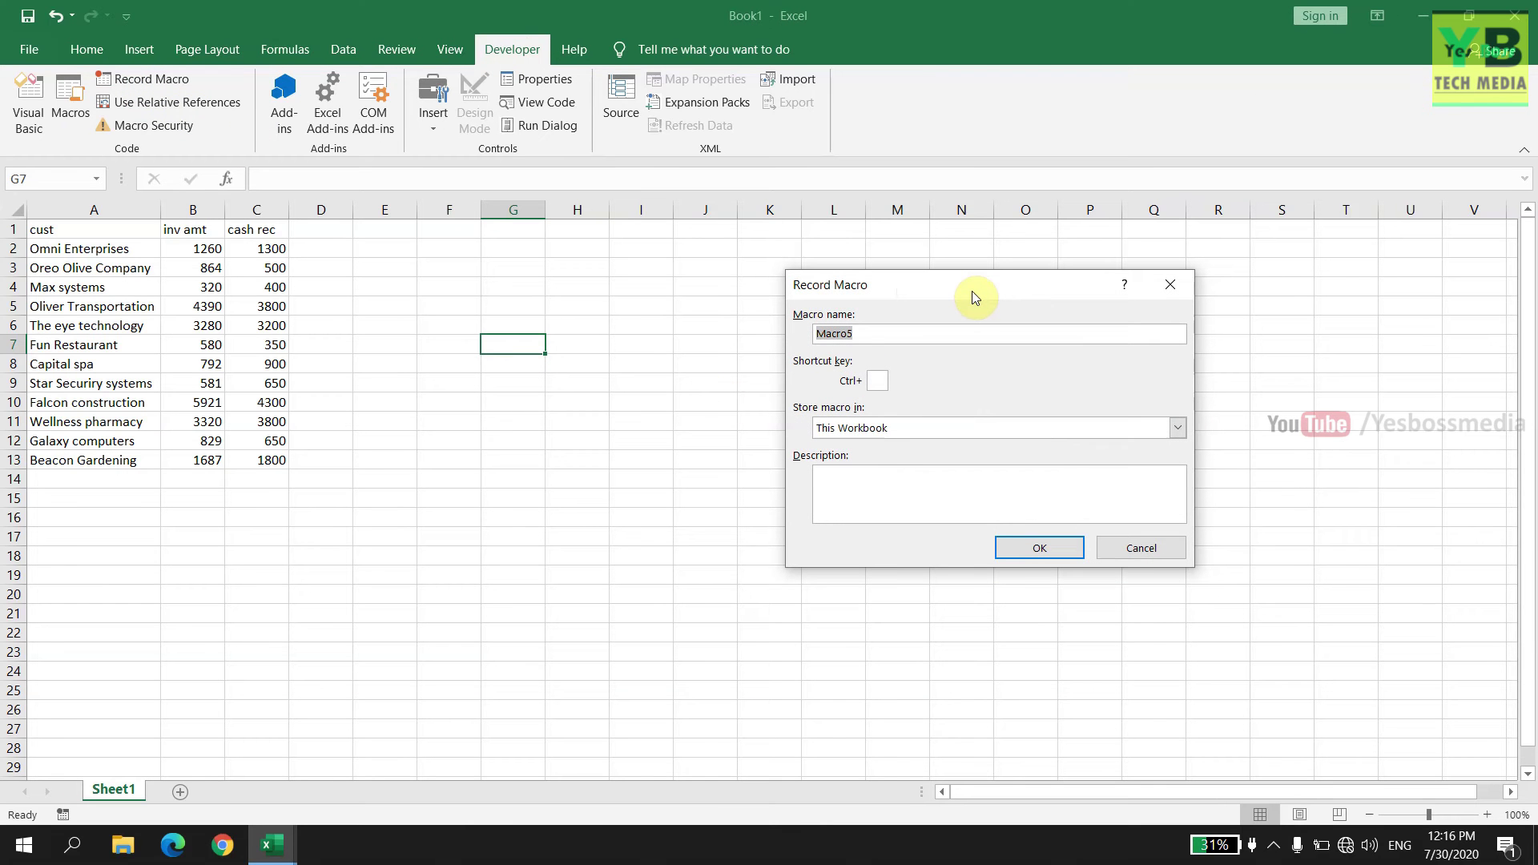
pyautogui.write('Formatcustomer')
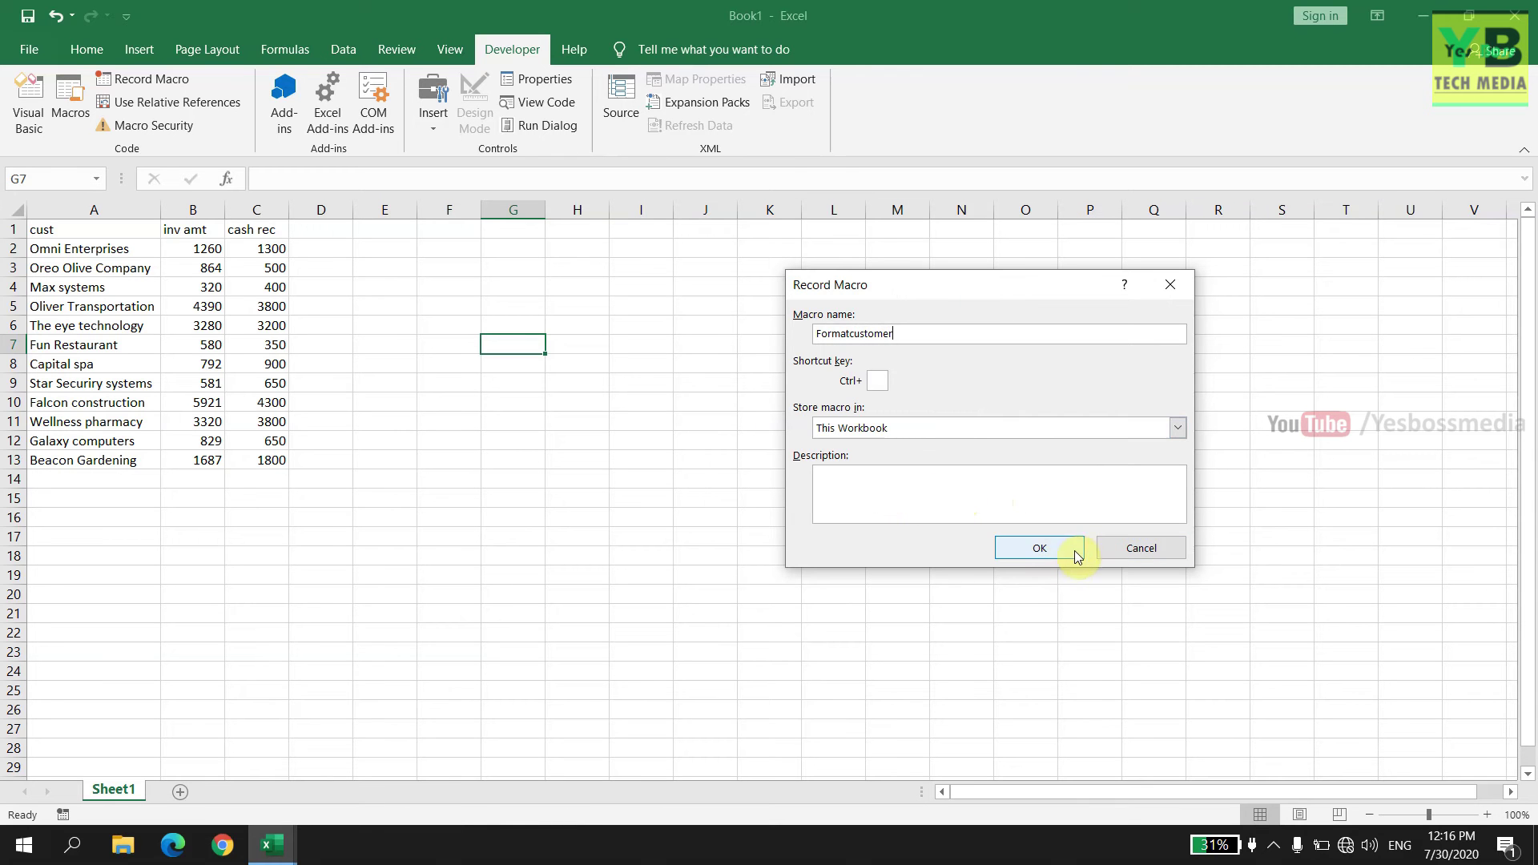
pyautogui.click(1039, 548)
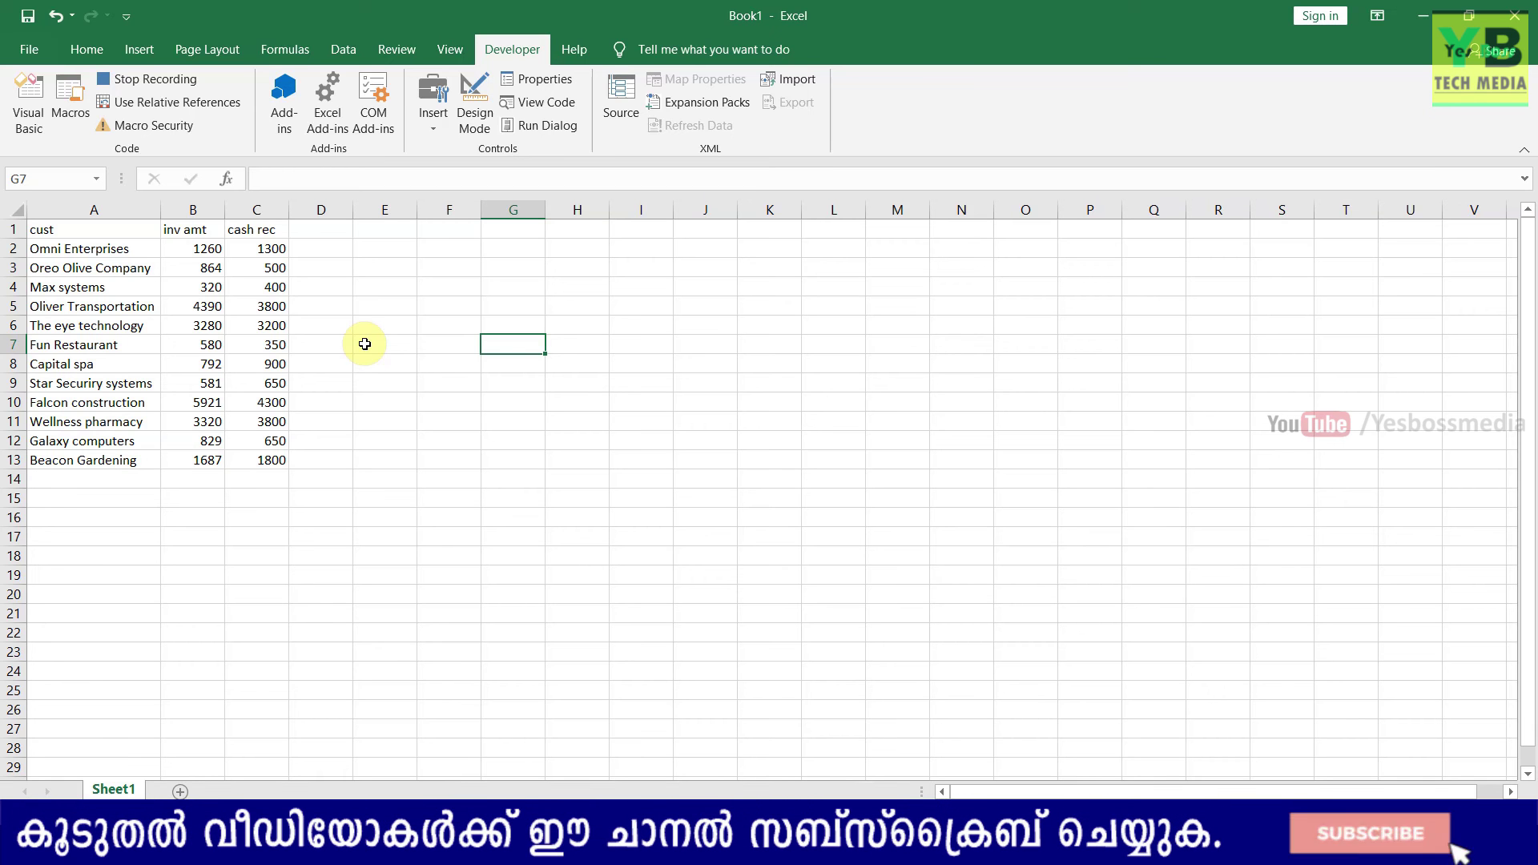
# - Replace the headers in A1:C1 with Customer Name, Invoice Amount and Cash received, and add a Balance header in D1
pyautogui.moveTo(56, 235); pyautogui.dragTo(89, 243)
pyautogui.click(83, 230)
pyautogui.write('Cu')
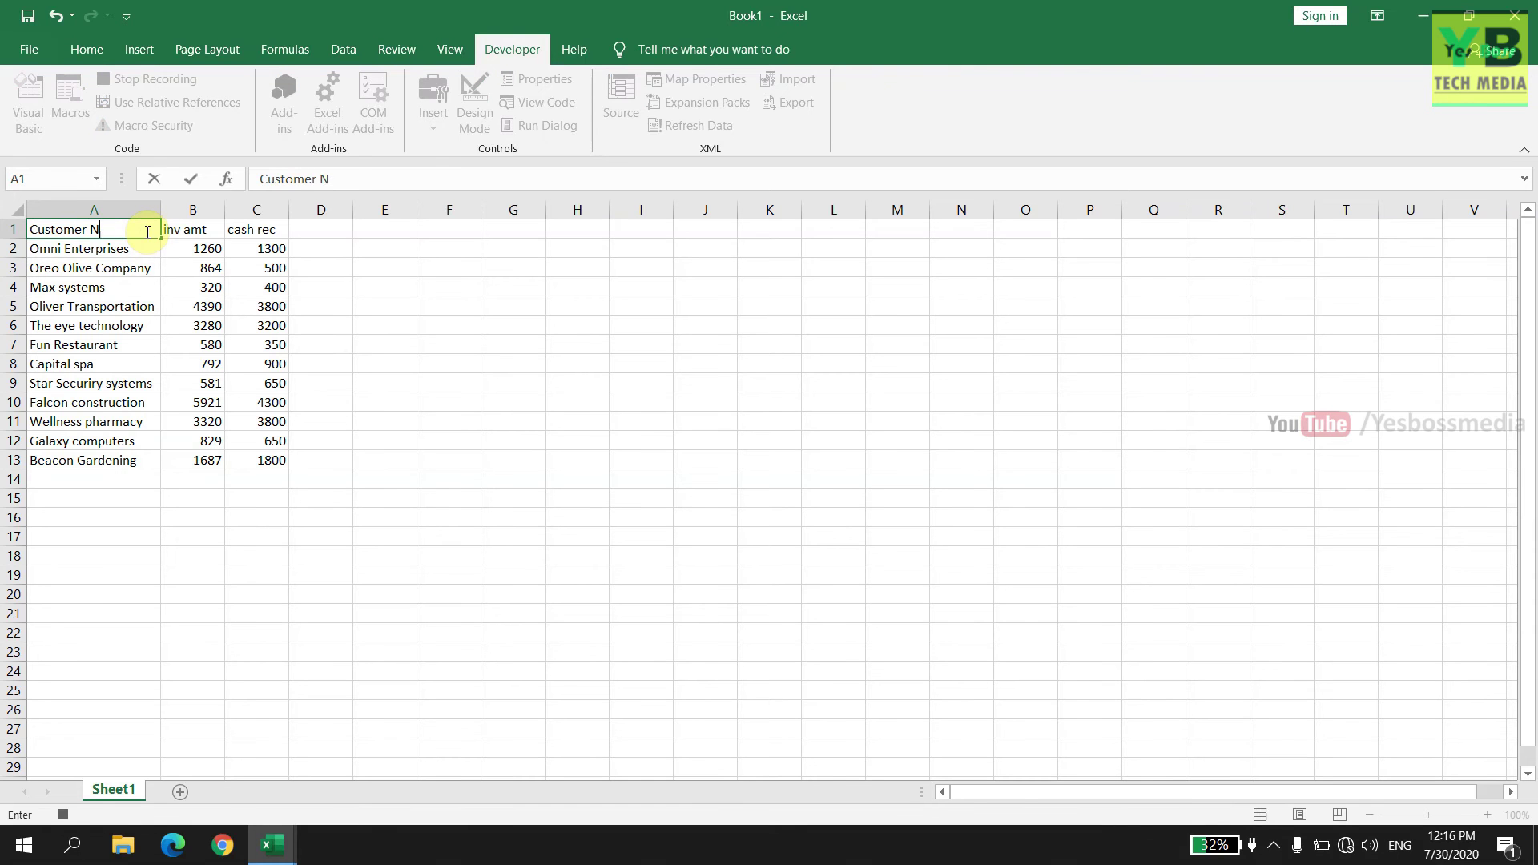
pyautogui.press('Tab')
pyautogui.write('Inv')
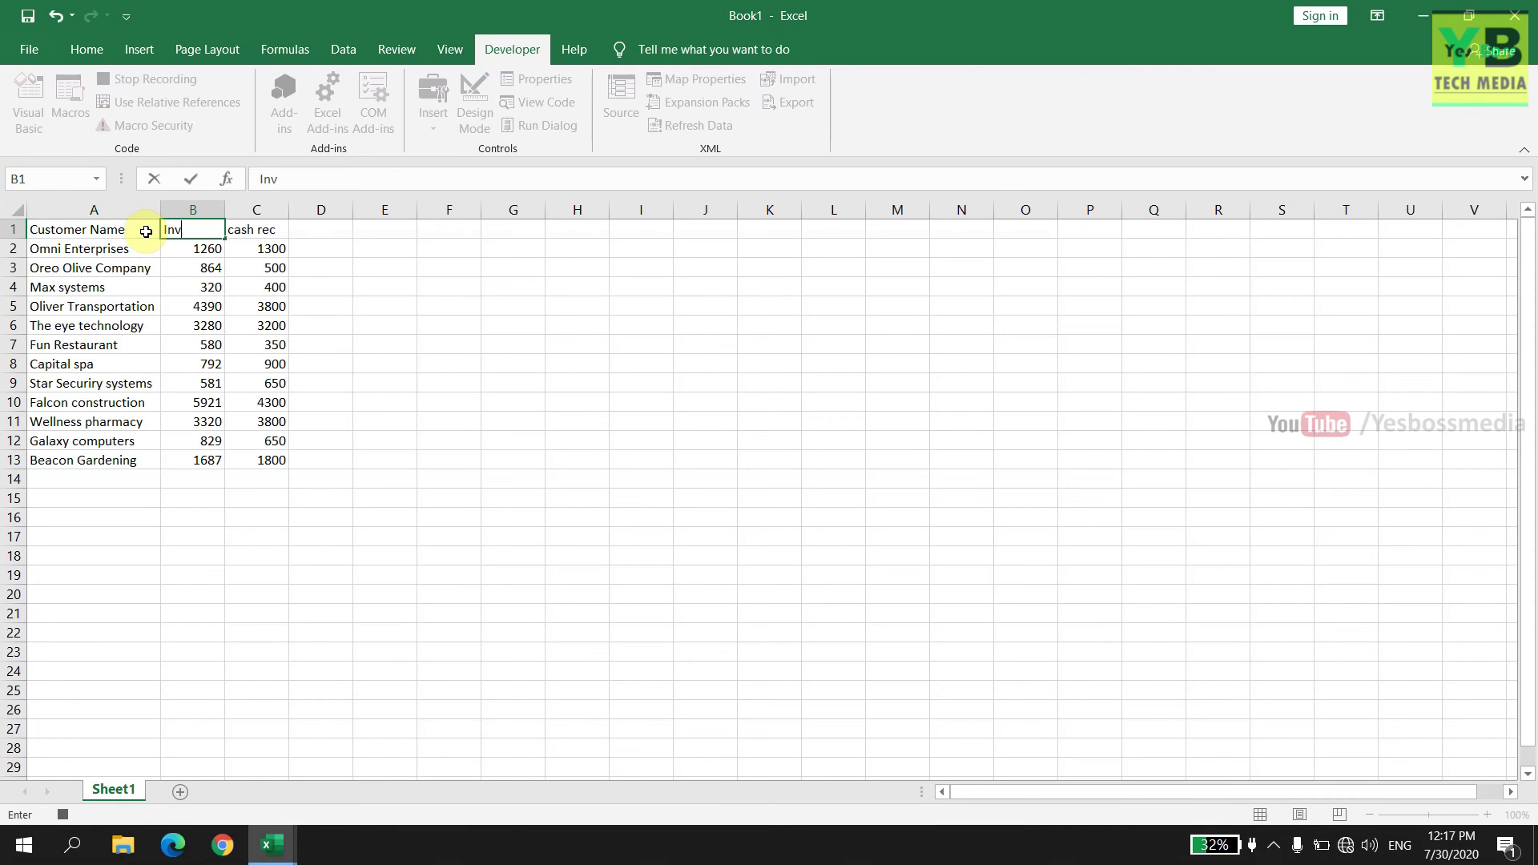
pyautogui.write('oice Amou')
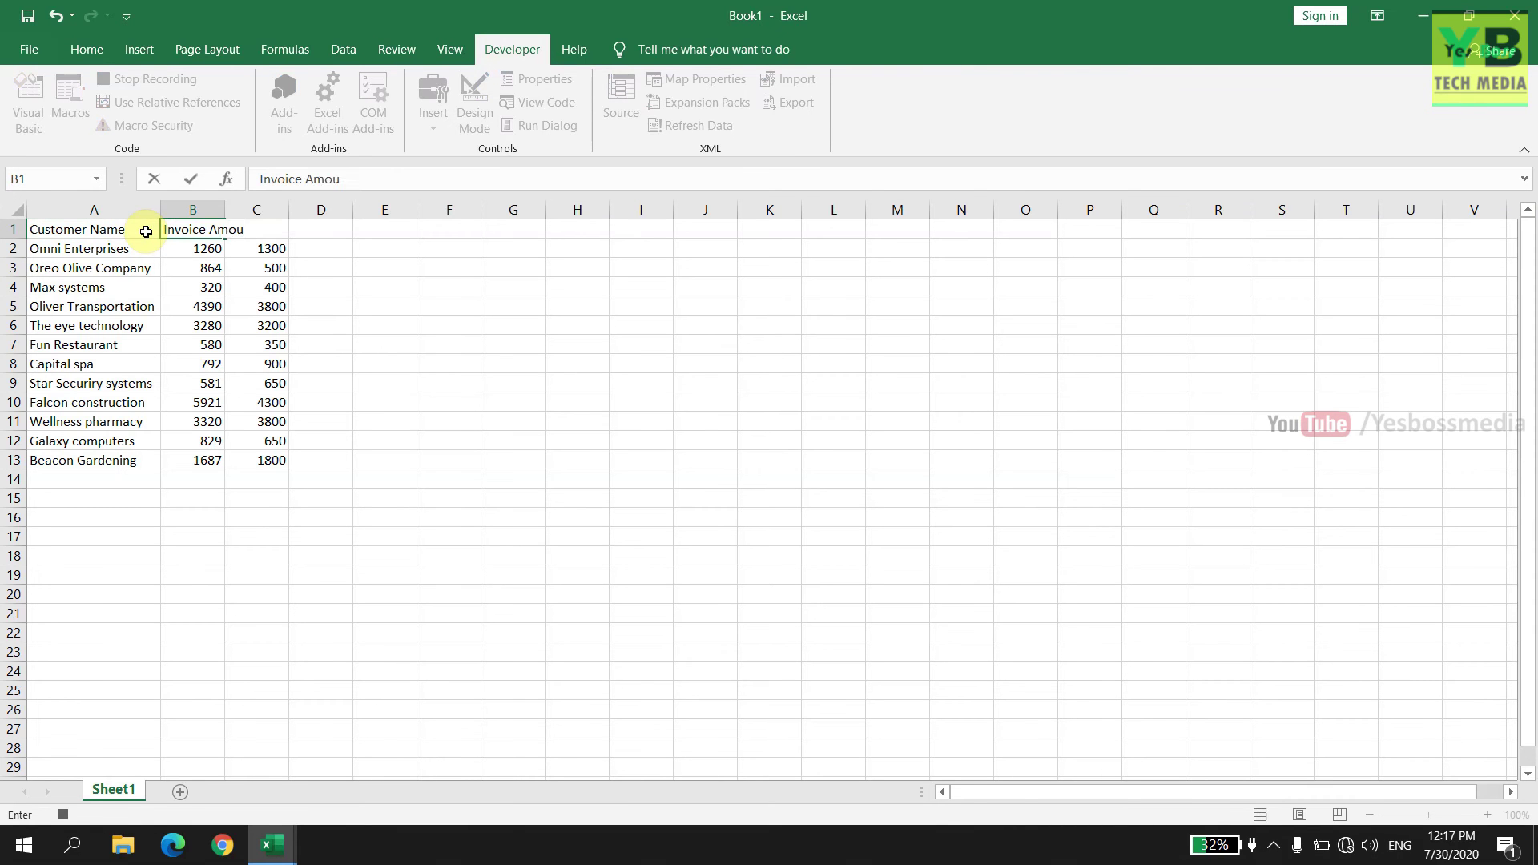
pyautogui.write('nt')
pyautogui.press('Tab')
pyautogui.write('Ca')
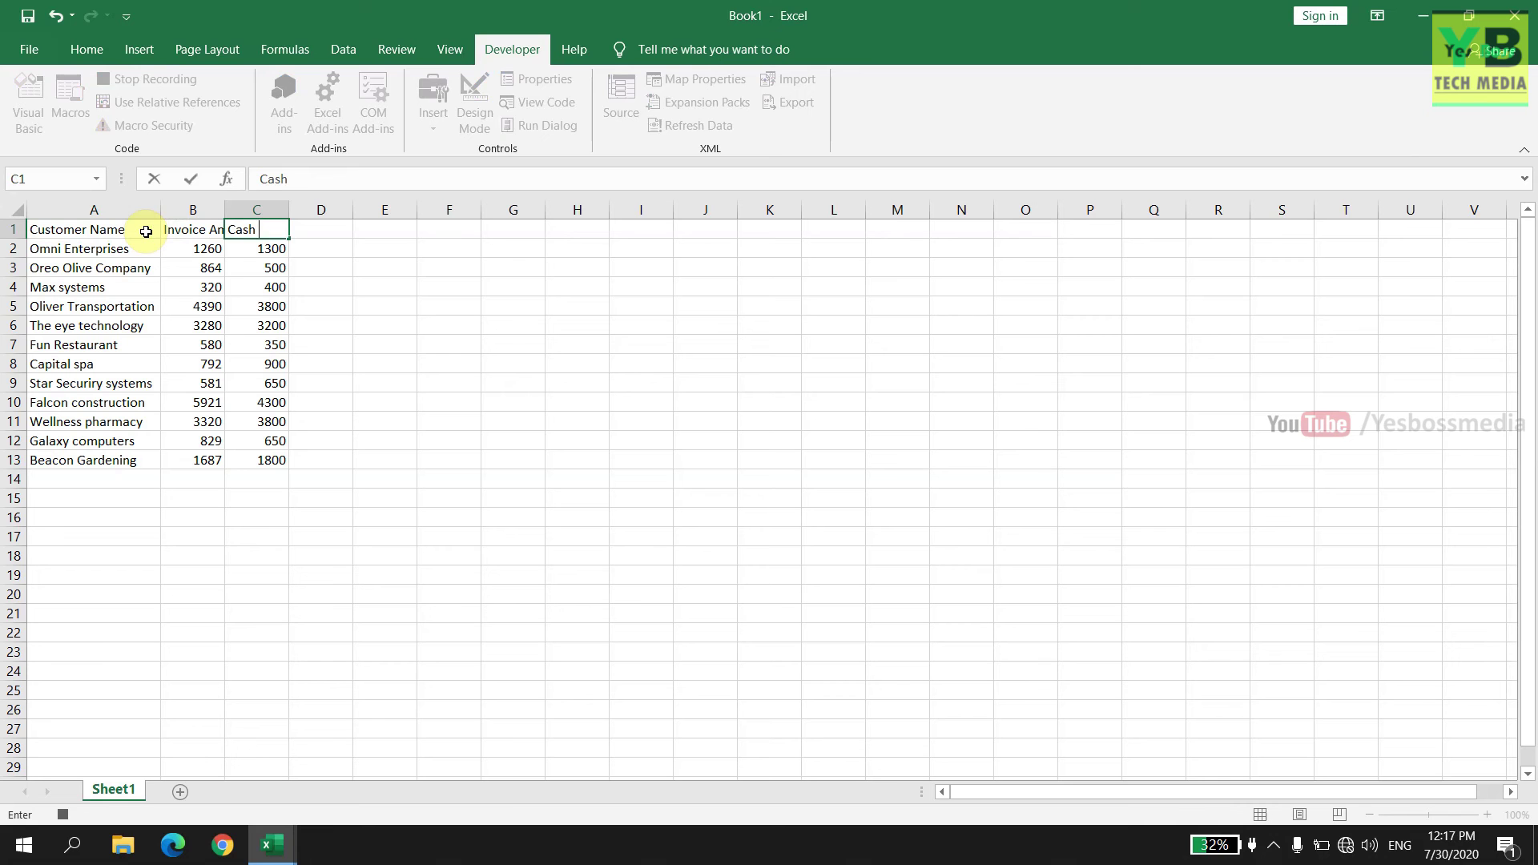
pyautogui.write('sh received')
pyautogui.press('Tab')
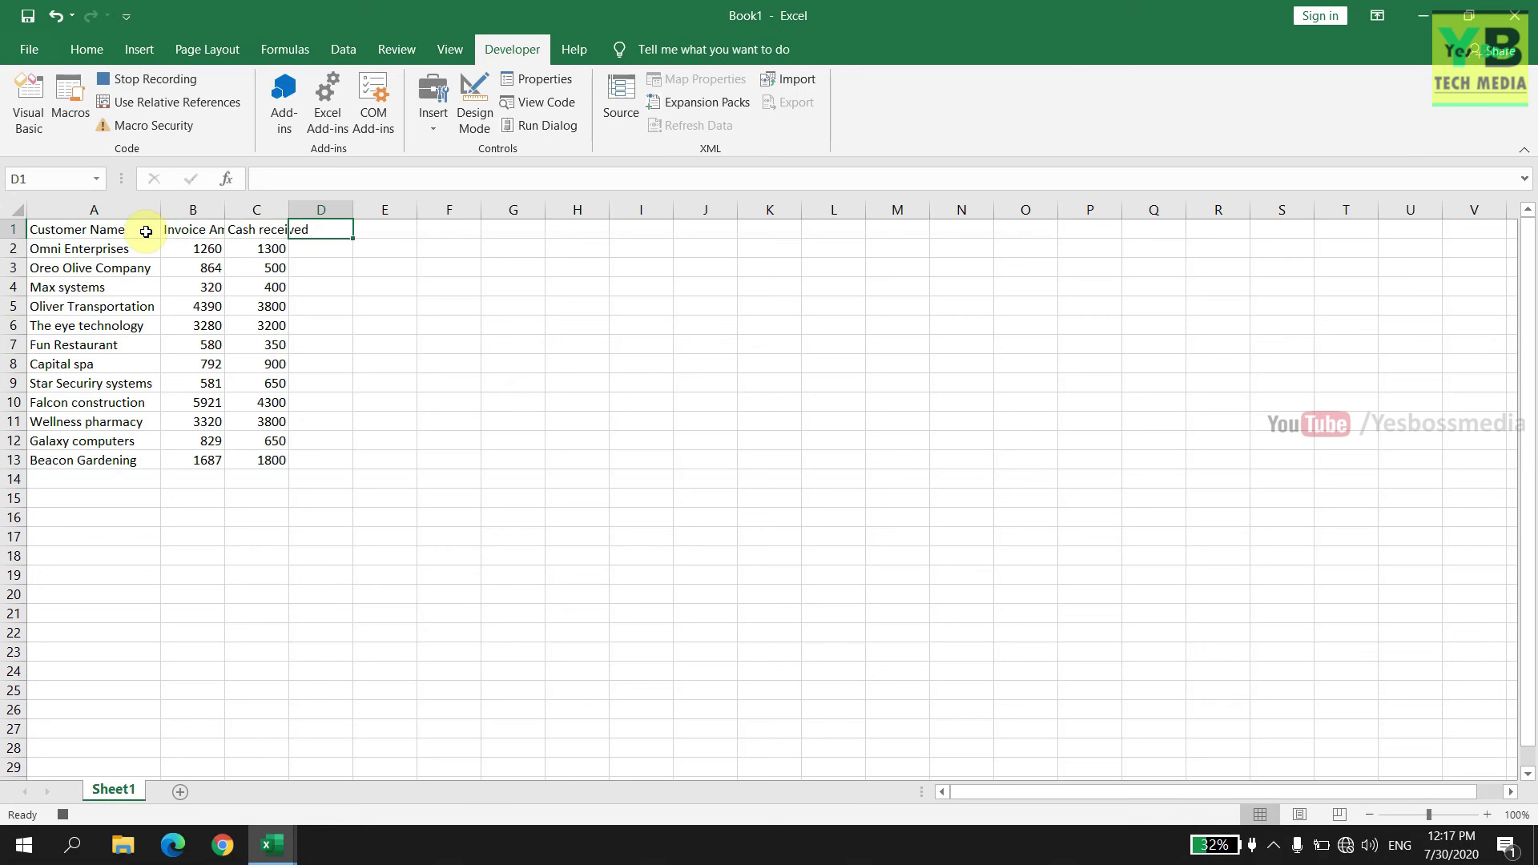
pyautogui.write('Balance')
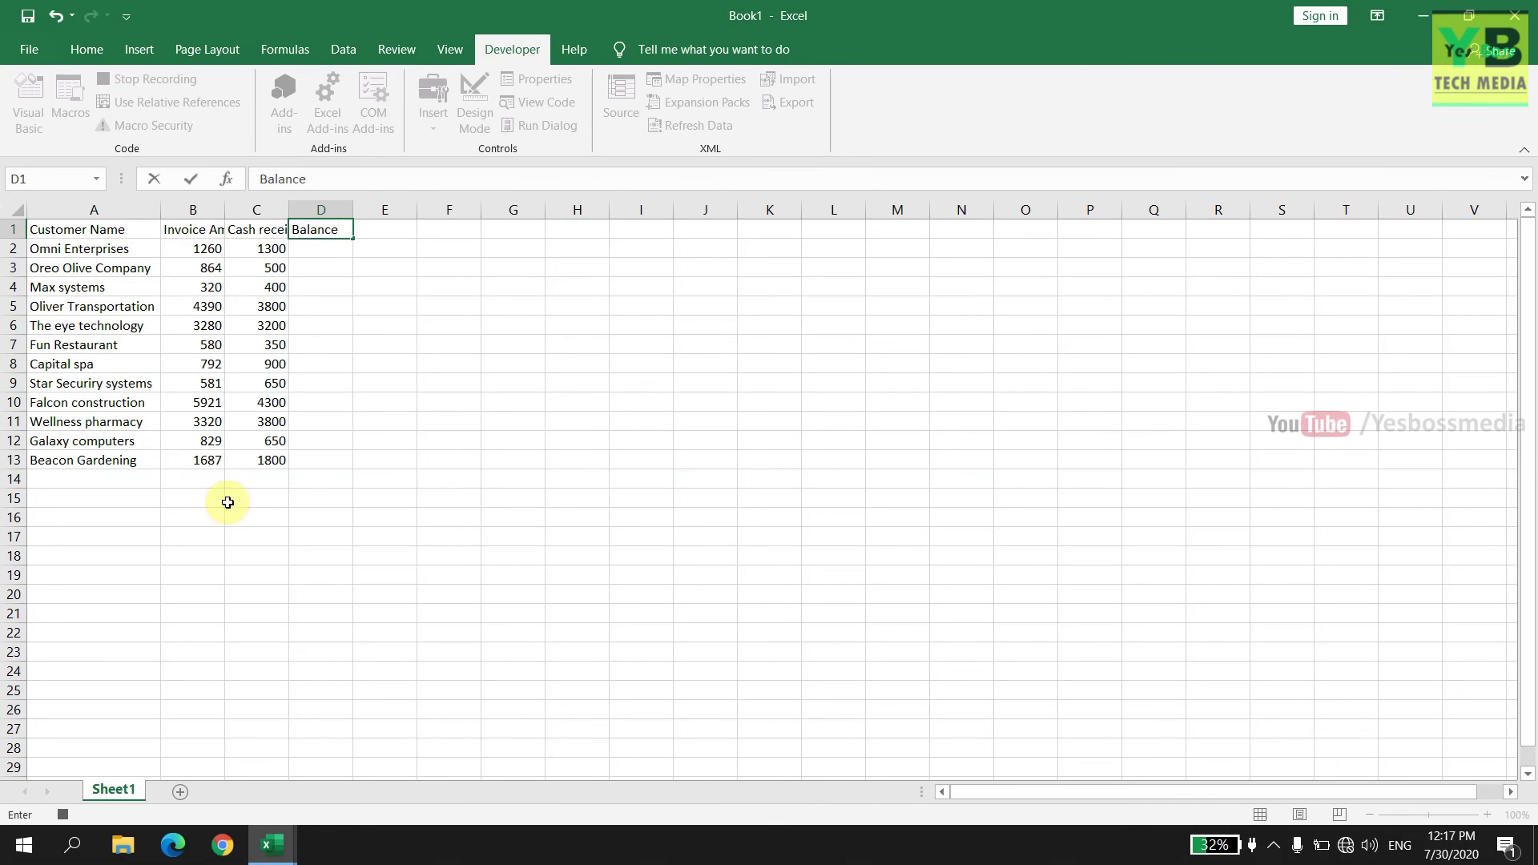
pyautogui.click(450, 418)
# - Increase the font size of the whole table A1:D13 to 14
pyautogui.moveTo(35, 230); pyautogui.dragTo(341, 460)
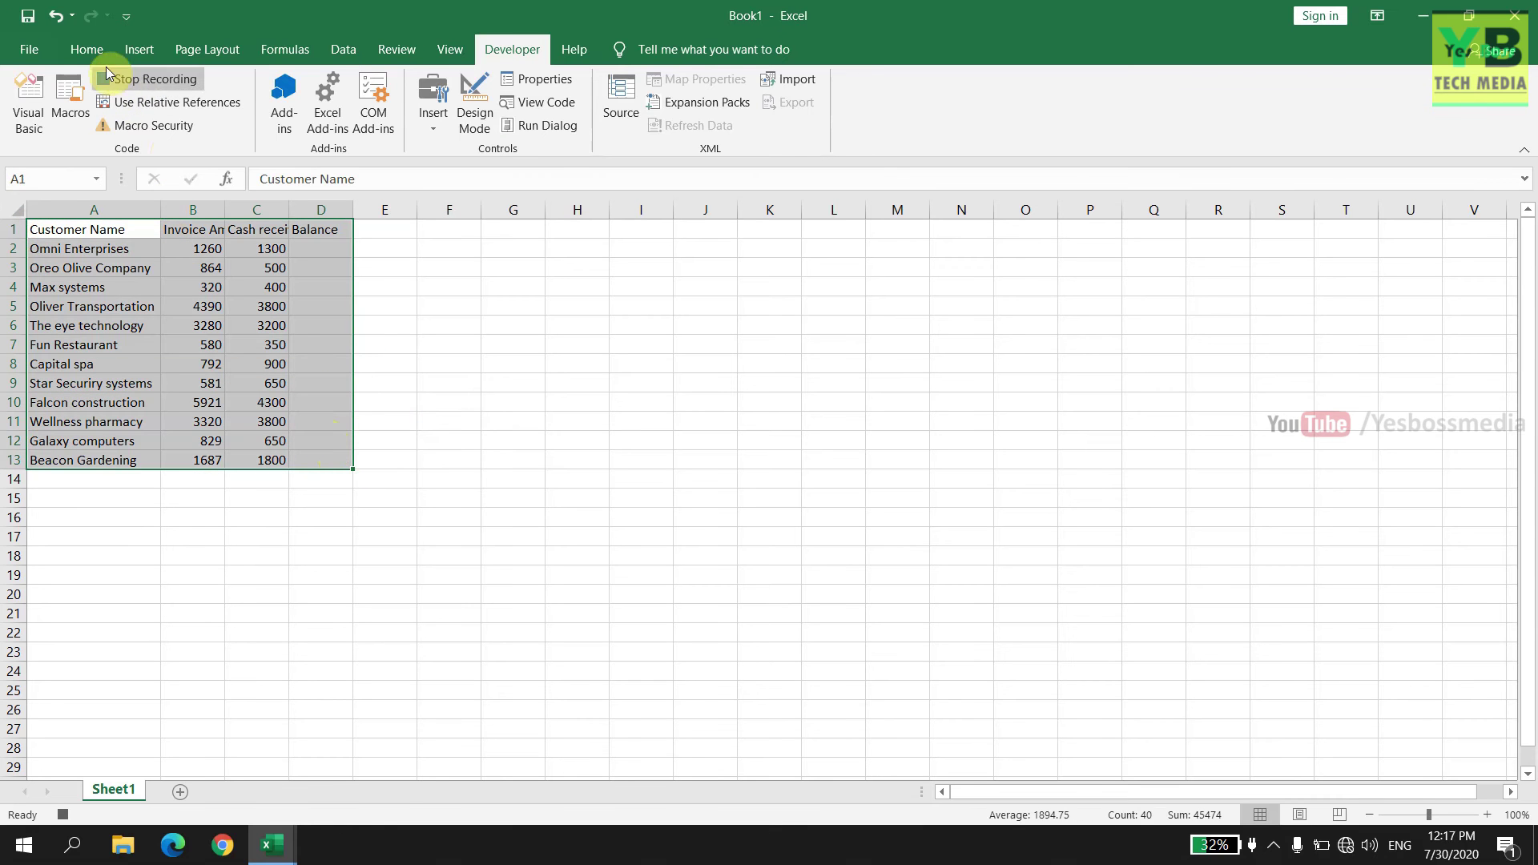
pyautogui.click(83, 49)
pyautogui.click(339, 88)
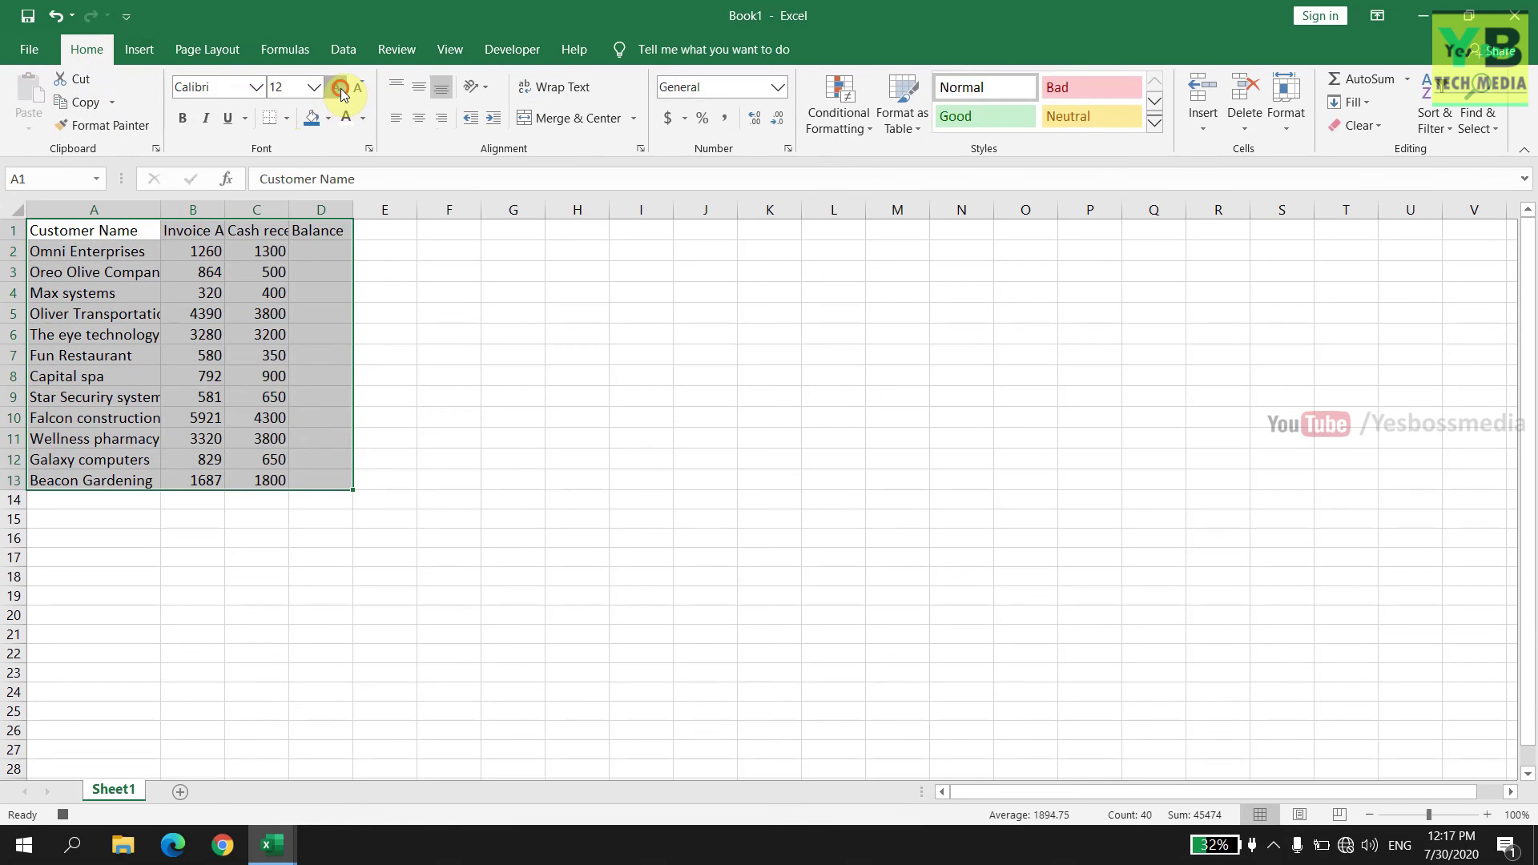
pyautogui.click(339, 88)
# - Widen columns A through D together to one equal width that fits the Invoice Amount header
pyautogui.click(107, 217)
pyautogui.moveTo(107, 216); pyautogui.dragTo(323, 215)
pyautogui.moveTo(224, 212); pyautogui.dragTo(329, 209)
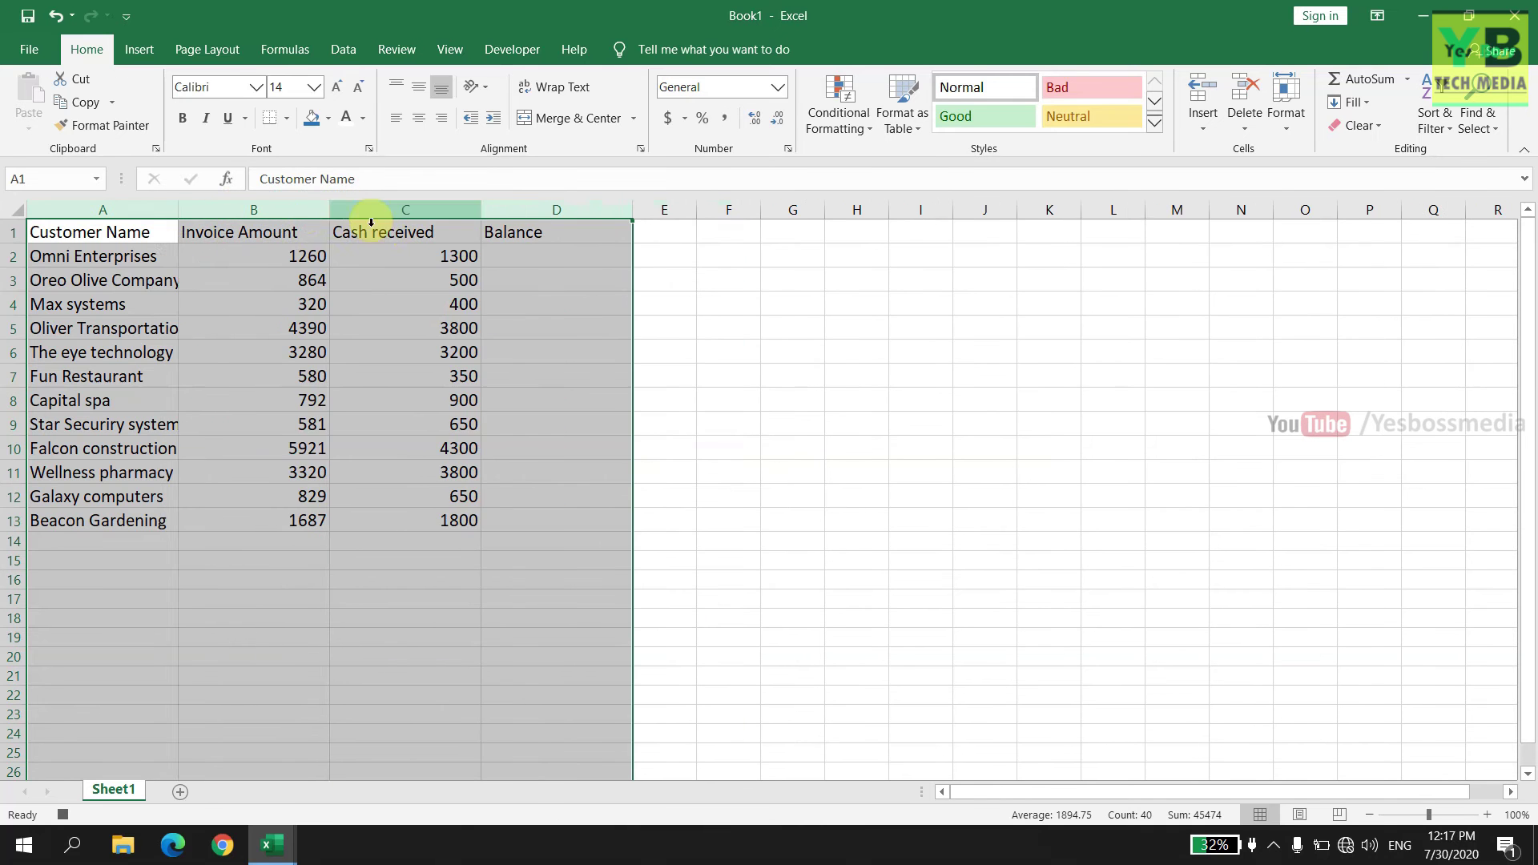
pyautogui.click(683, 350)
# - Format the header row A1:D1 as centred bold text with a dark blue fill
pyautogui.moveTo(533, 234); pyautogui.dragTo(129, 231)
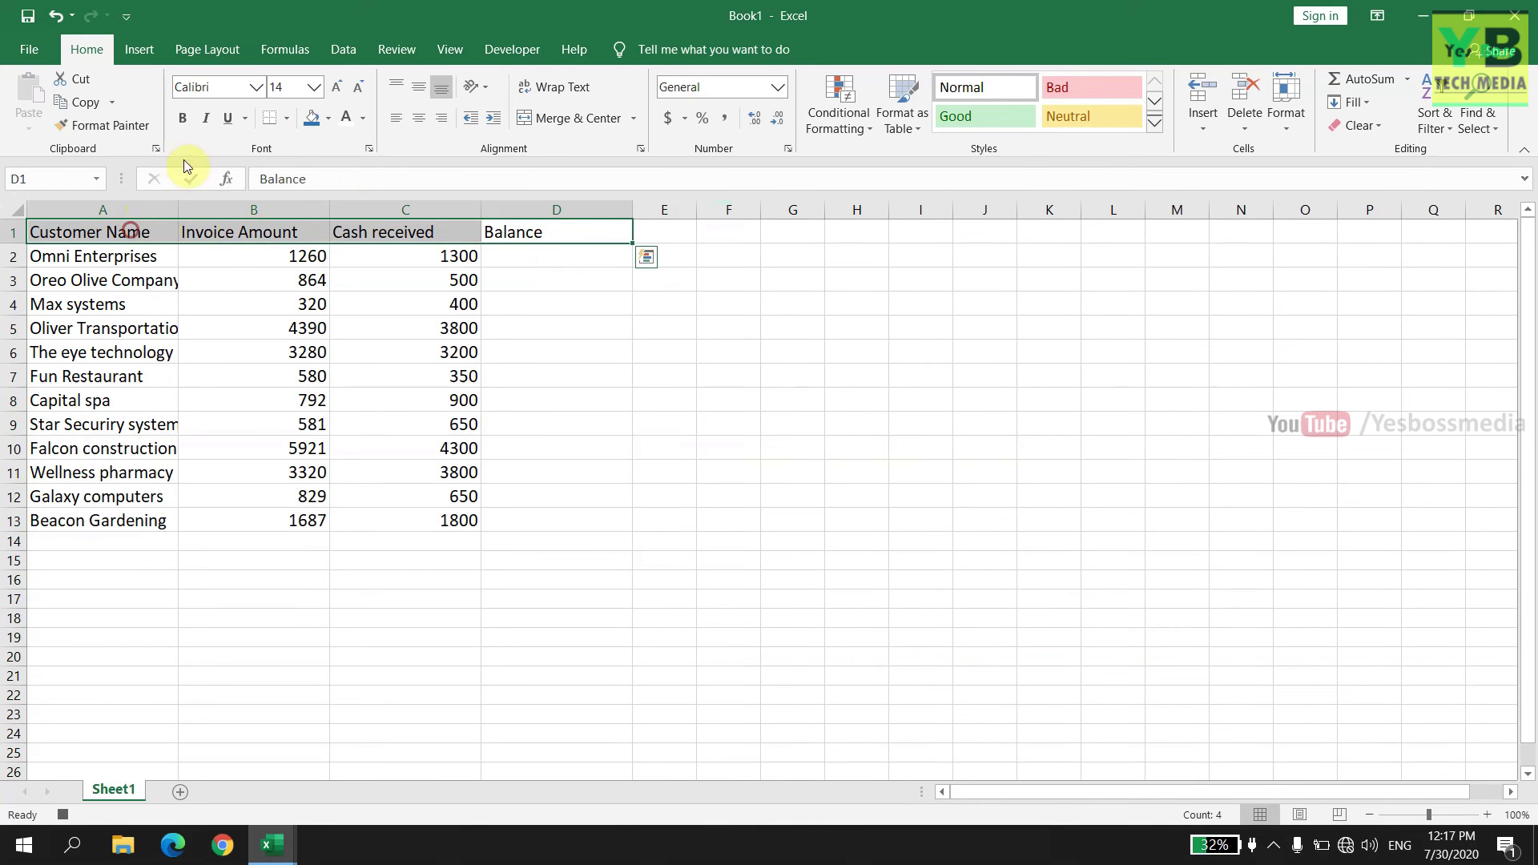
pyautogui.click(424, 120)
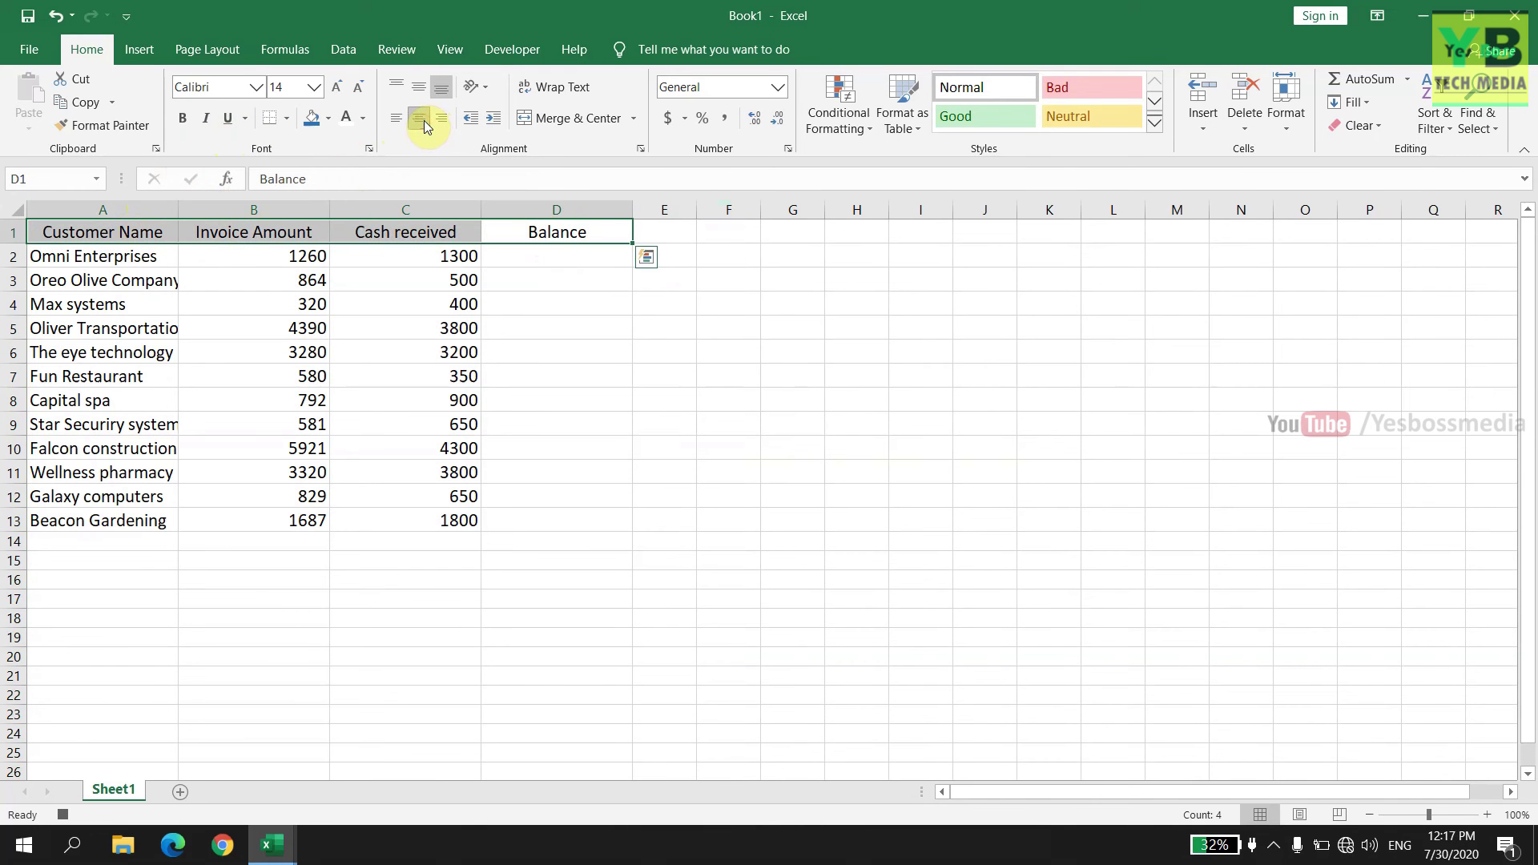
pyautogui.click(183, 118)
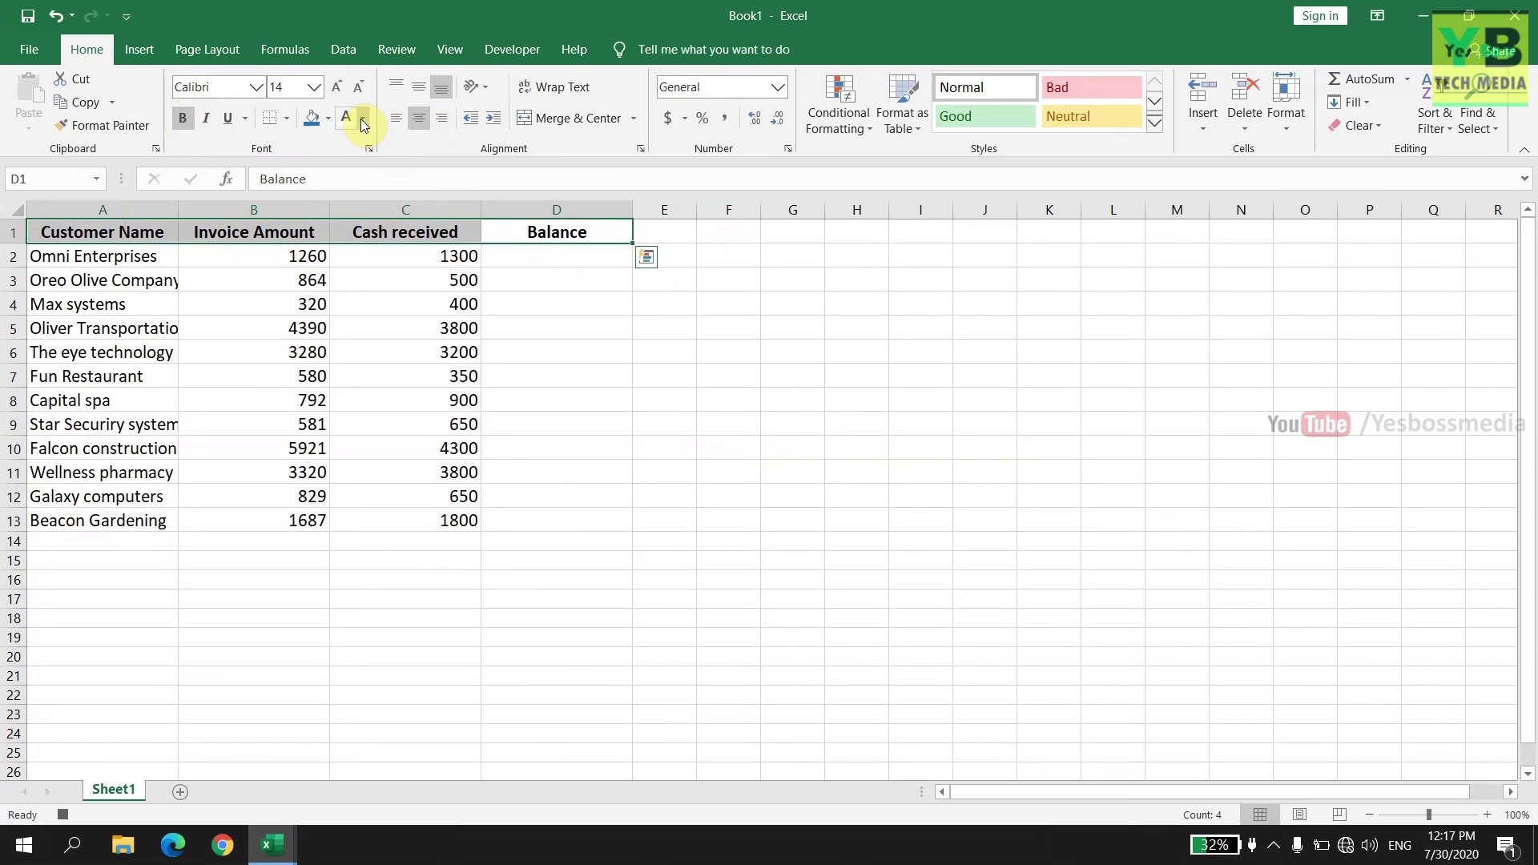
pyautogui.click(328, 117)
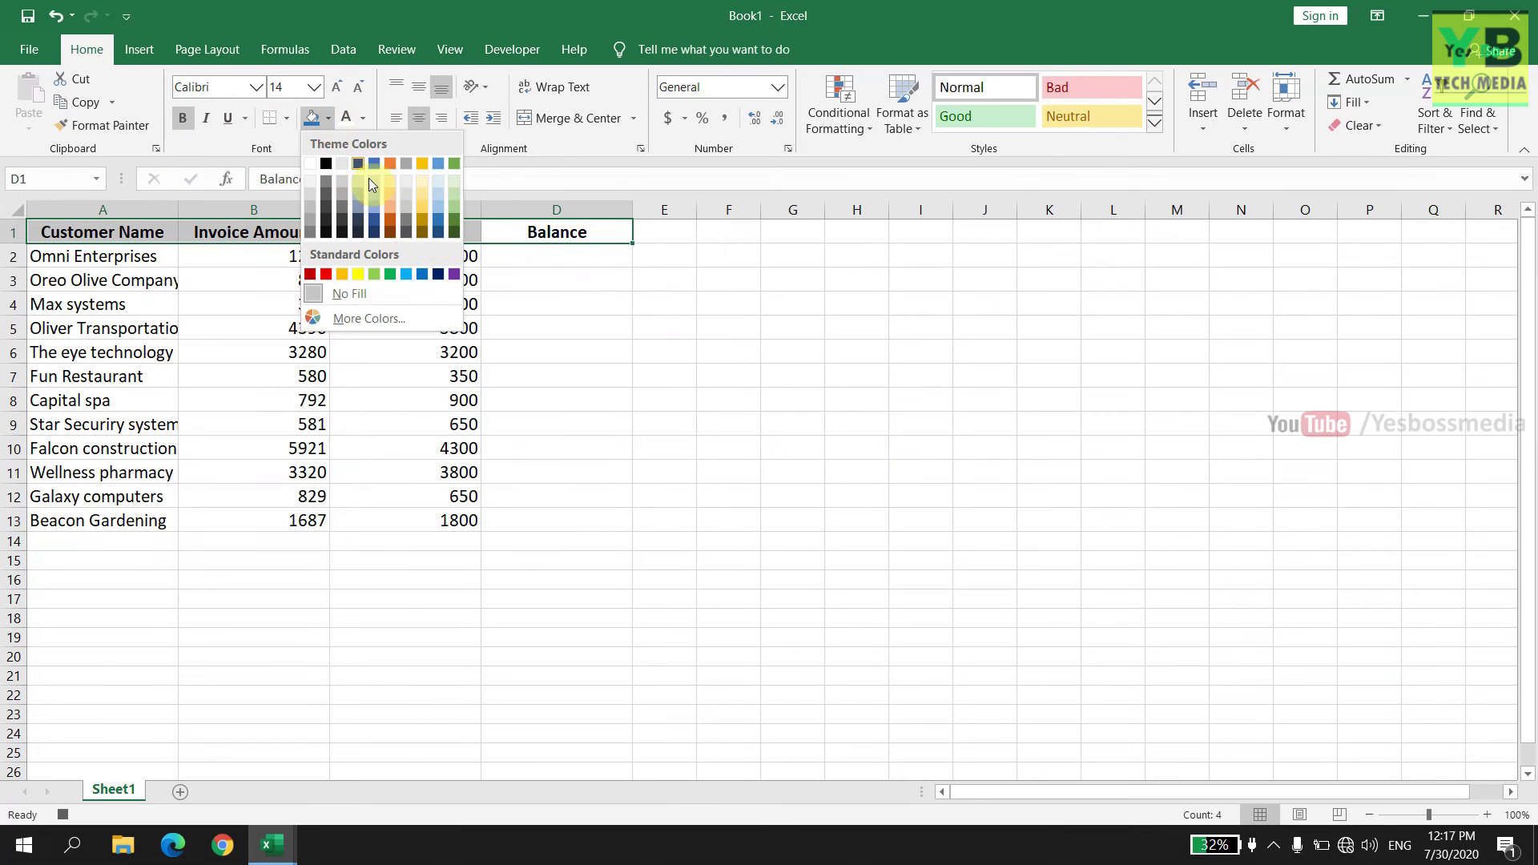
pyautogui.click(437, 233)
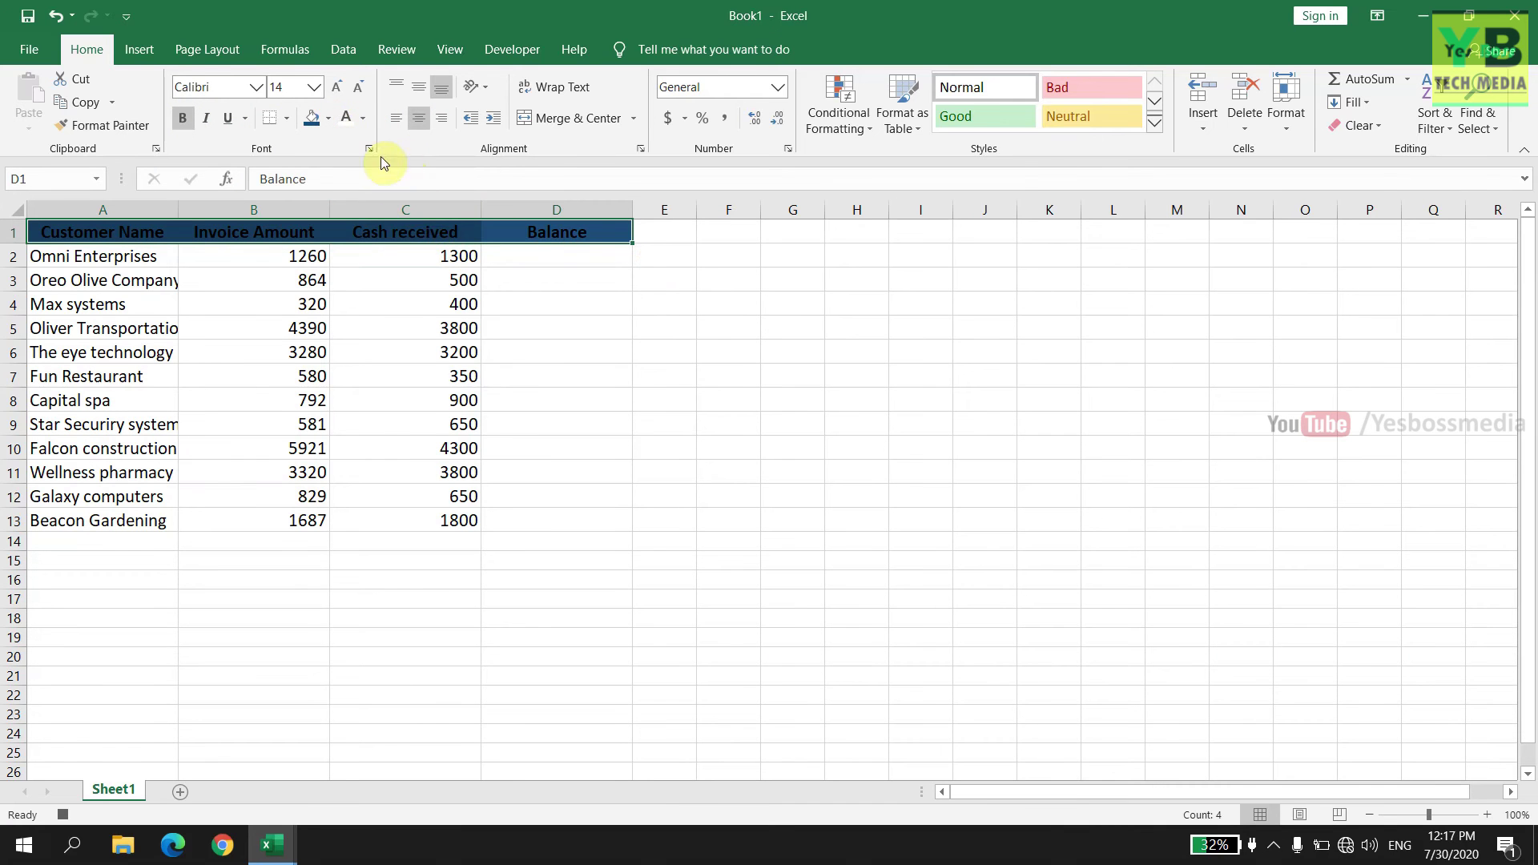
# - Set the header row text in A1:D1 to white and auto-fit column A to its longest customer name
pyautogui.click(363, 119)
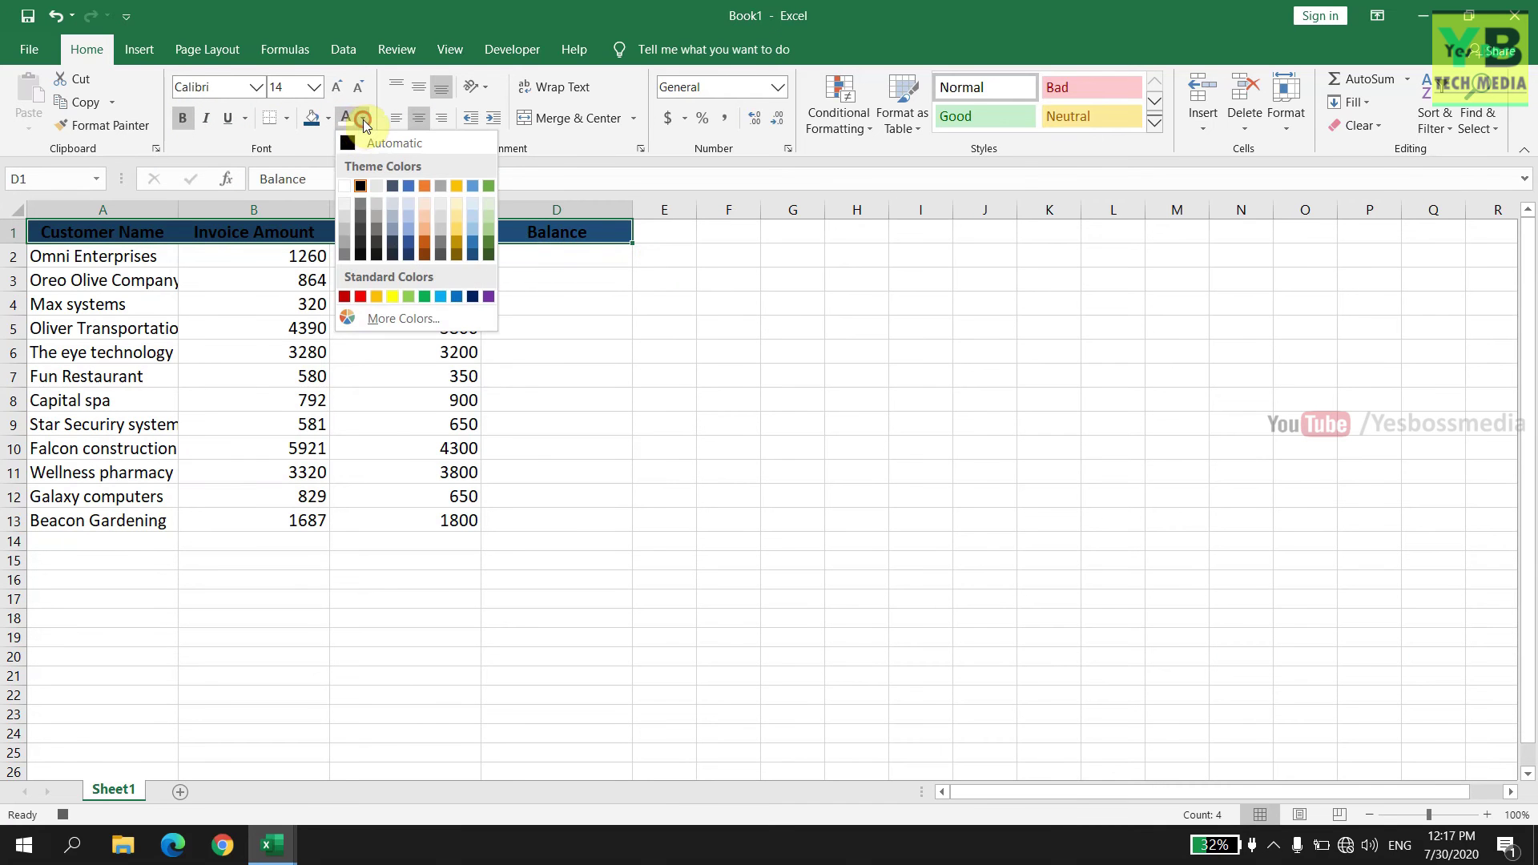
pyautogui.click(344, 186)
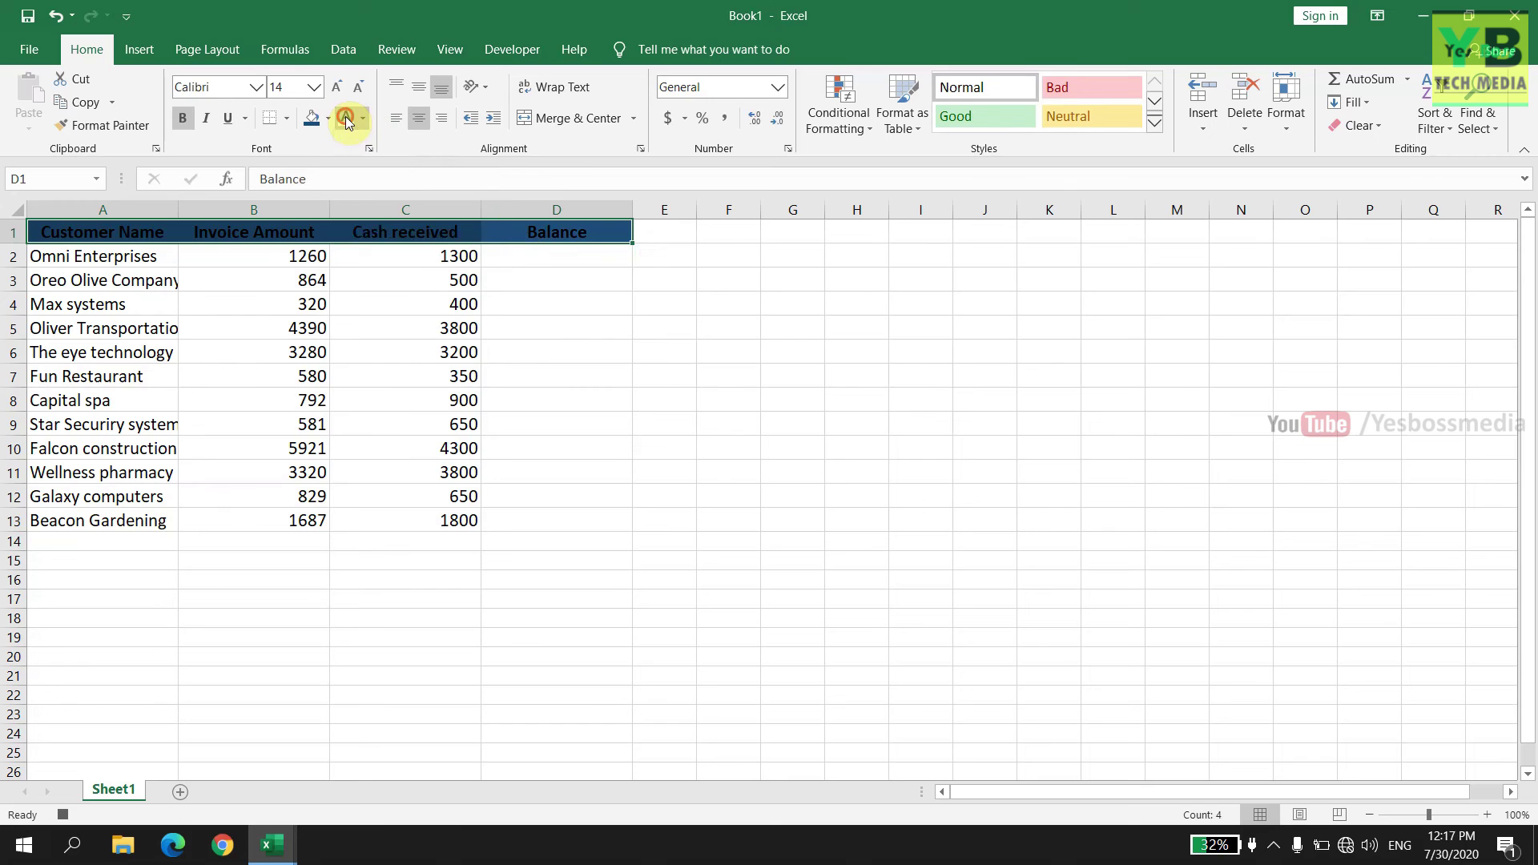
pyautogui.click(609, 276)
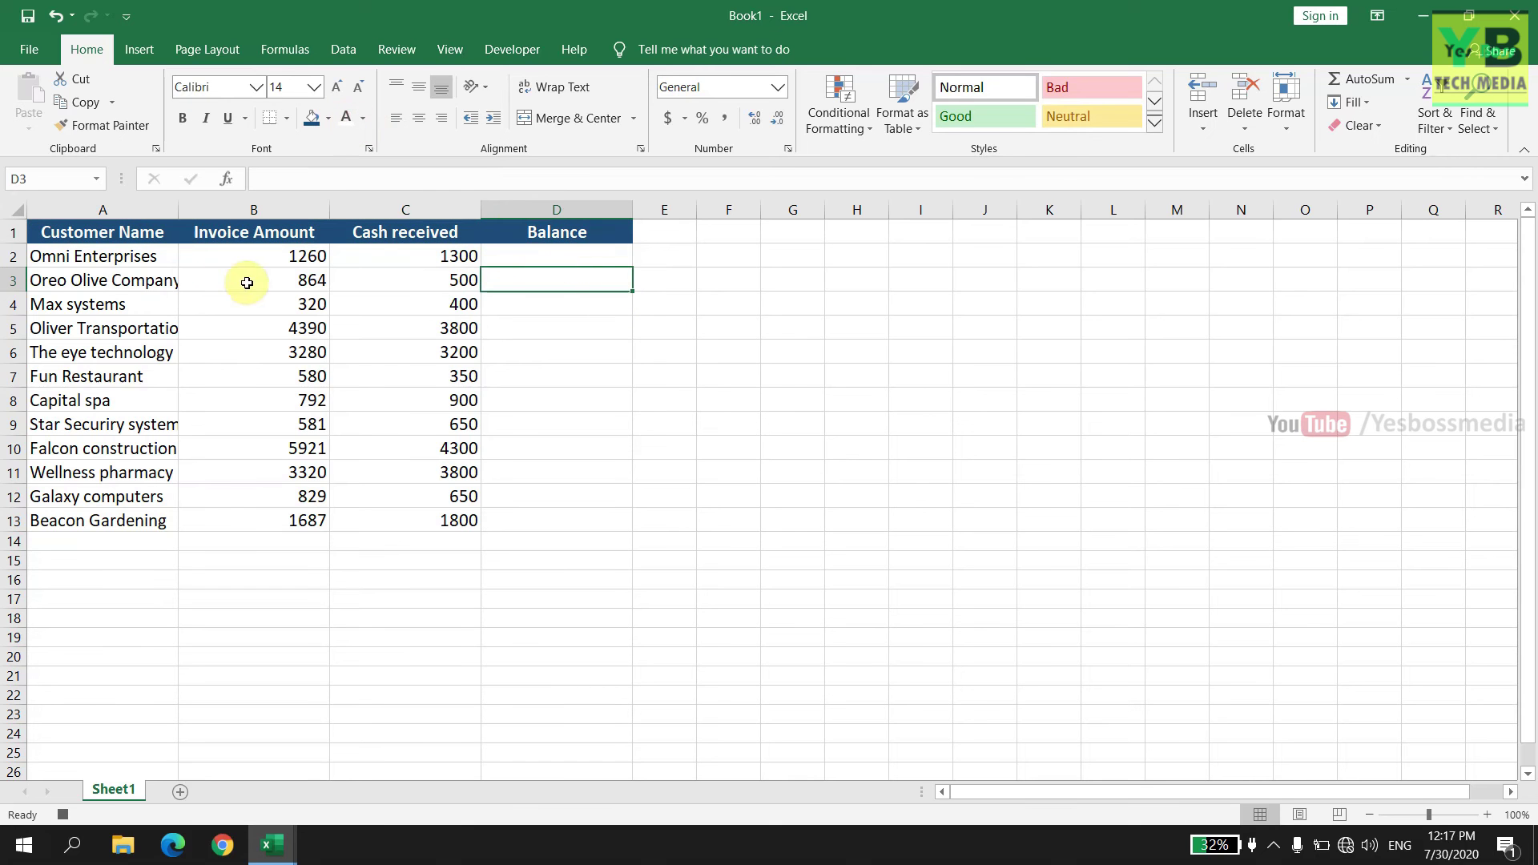
pyautogui.doubleClick(179, 204)
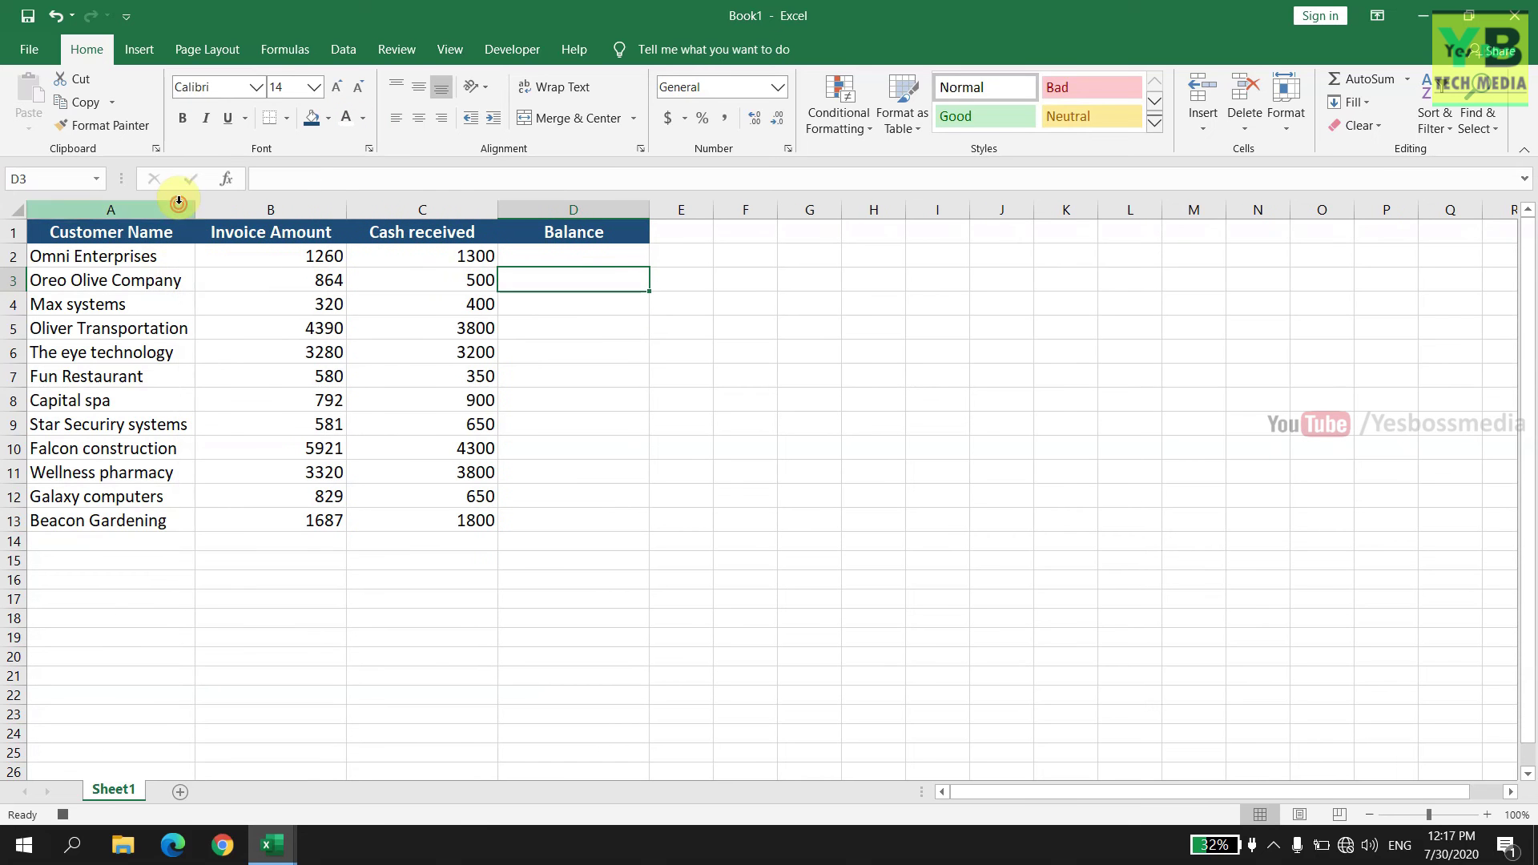
pyautogui.click(250, 578)
# - Format the cells B2:D13 as Number with 2 decimal places
pyautogui.moveTo(276, 259); pyautogui.dragTo(550, 521)
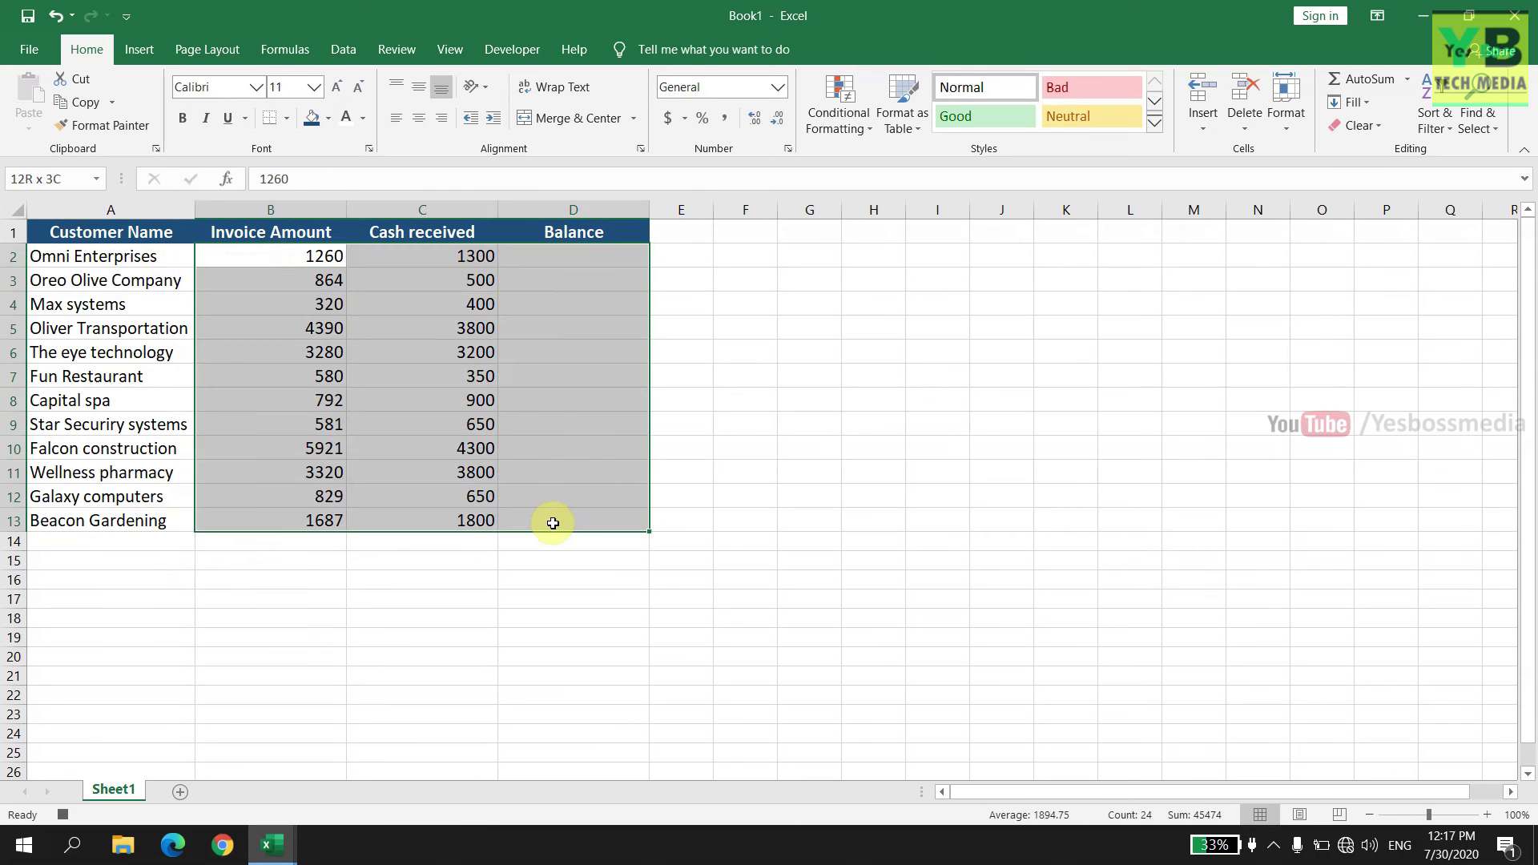
pyautogui.rightClick(591, 304)
pyautogui.click(672, 675)
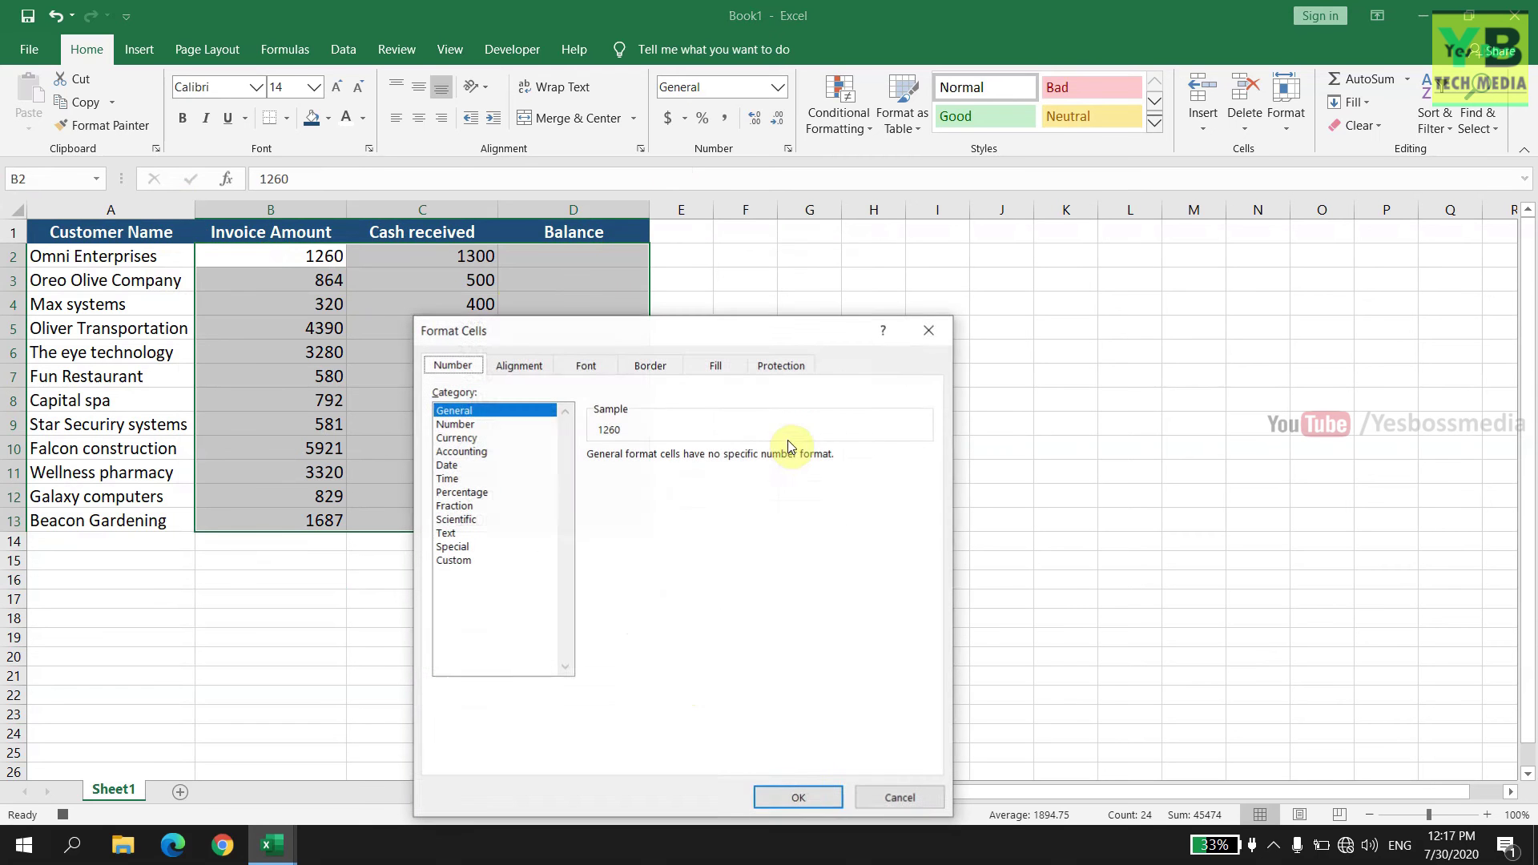
pyautogui.click(473, 425)
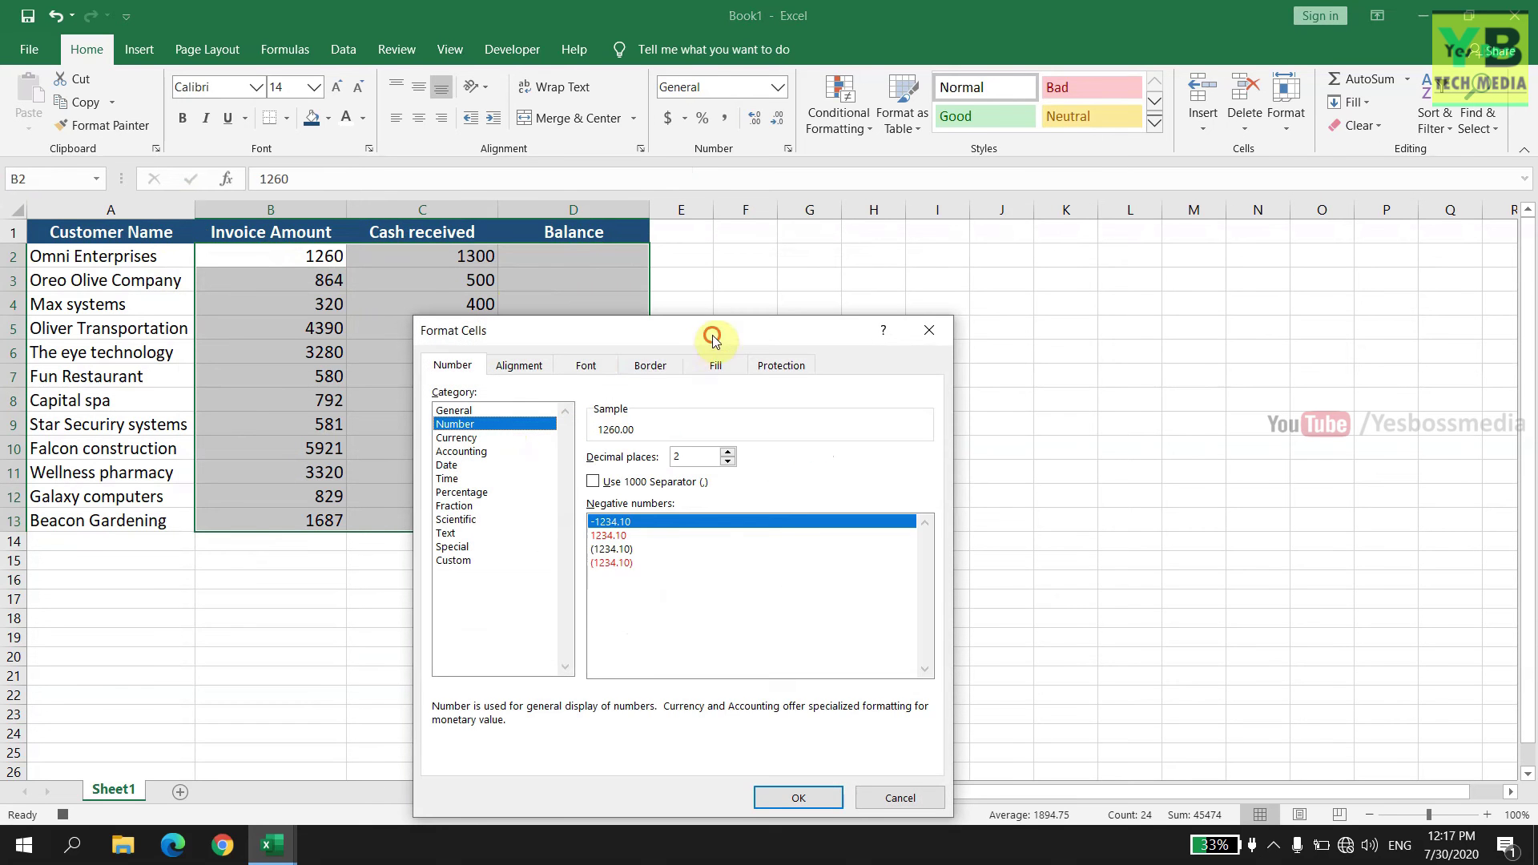
pyautogui.moveTo(712, 332); pyautogui.dragTo(901, 270)
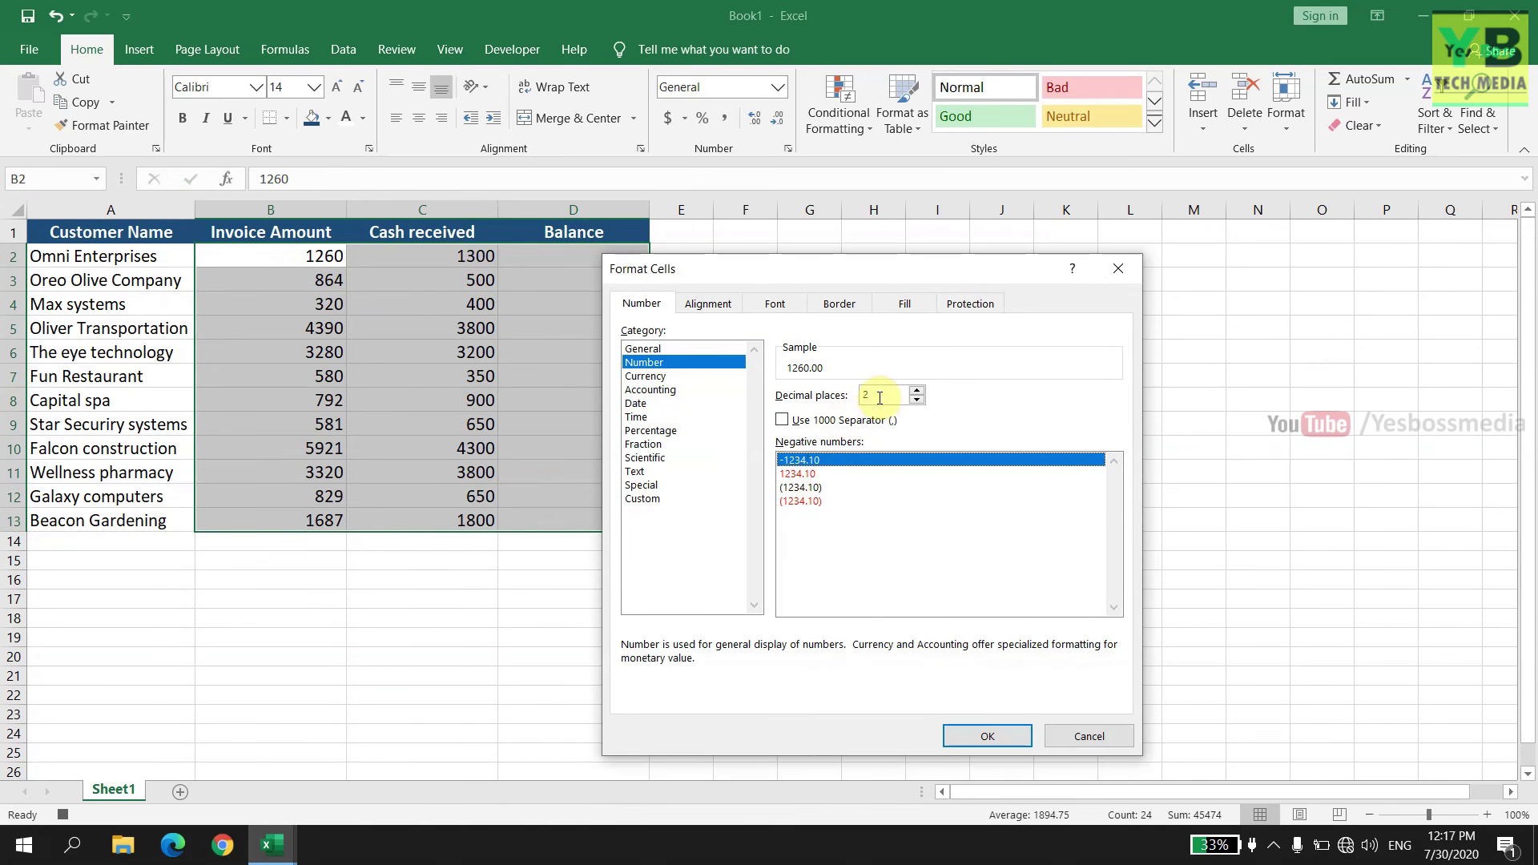
pyautogui.click(986, 736)
pyautogui.click(874, 446)
# - Enter the formula =C2-B2 in D2 to calculate the first customer's balance
pyautogui.click(585, 256)
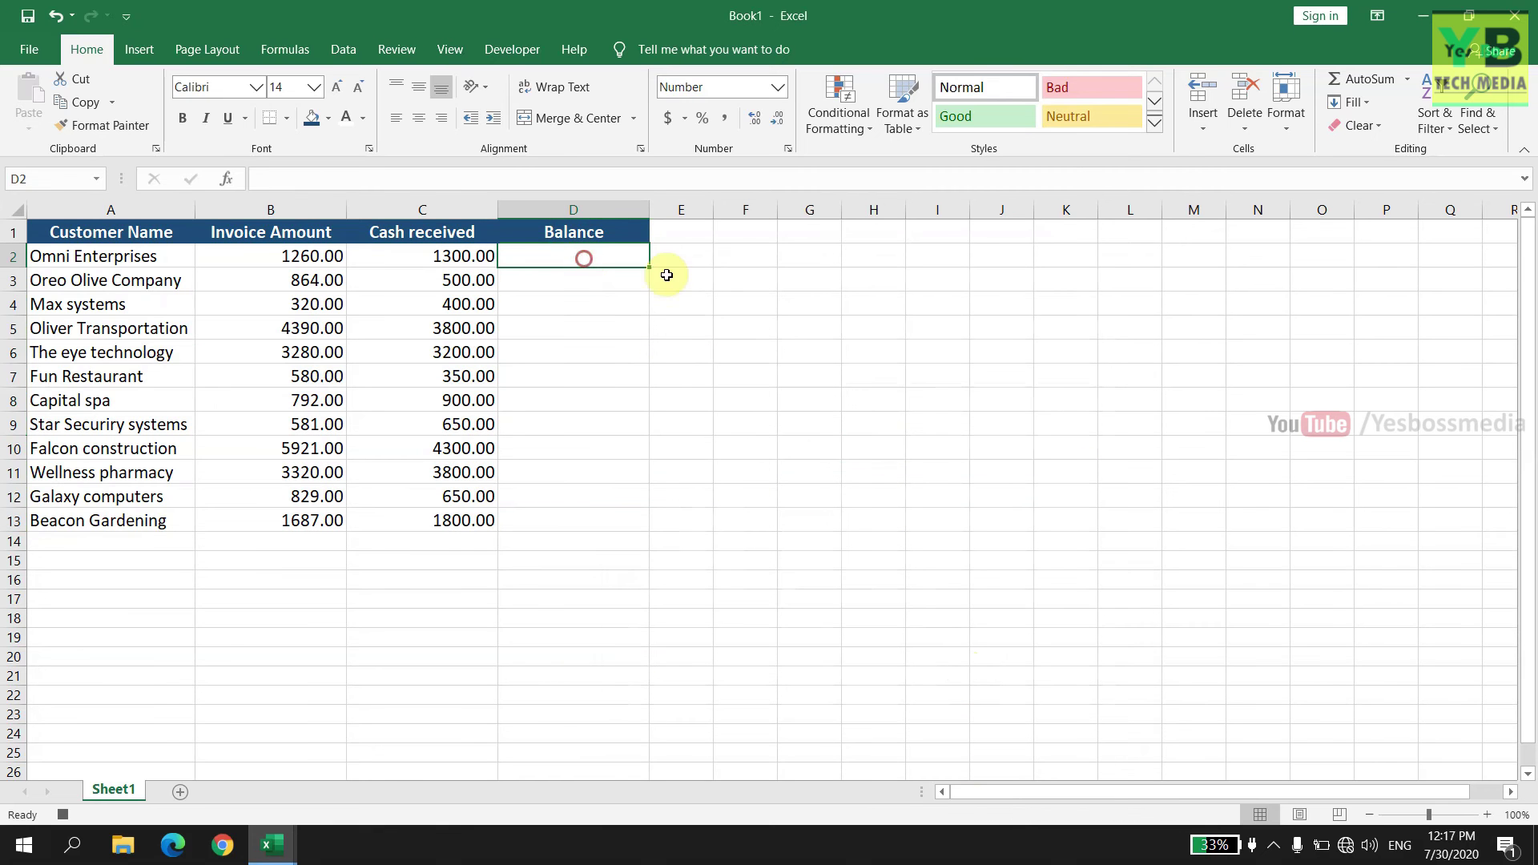
pyautogui.write('=')
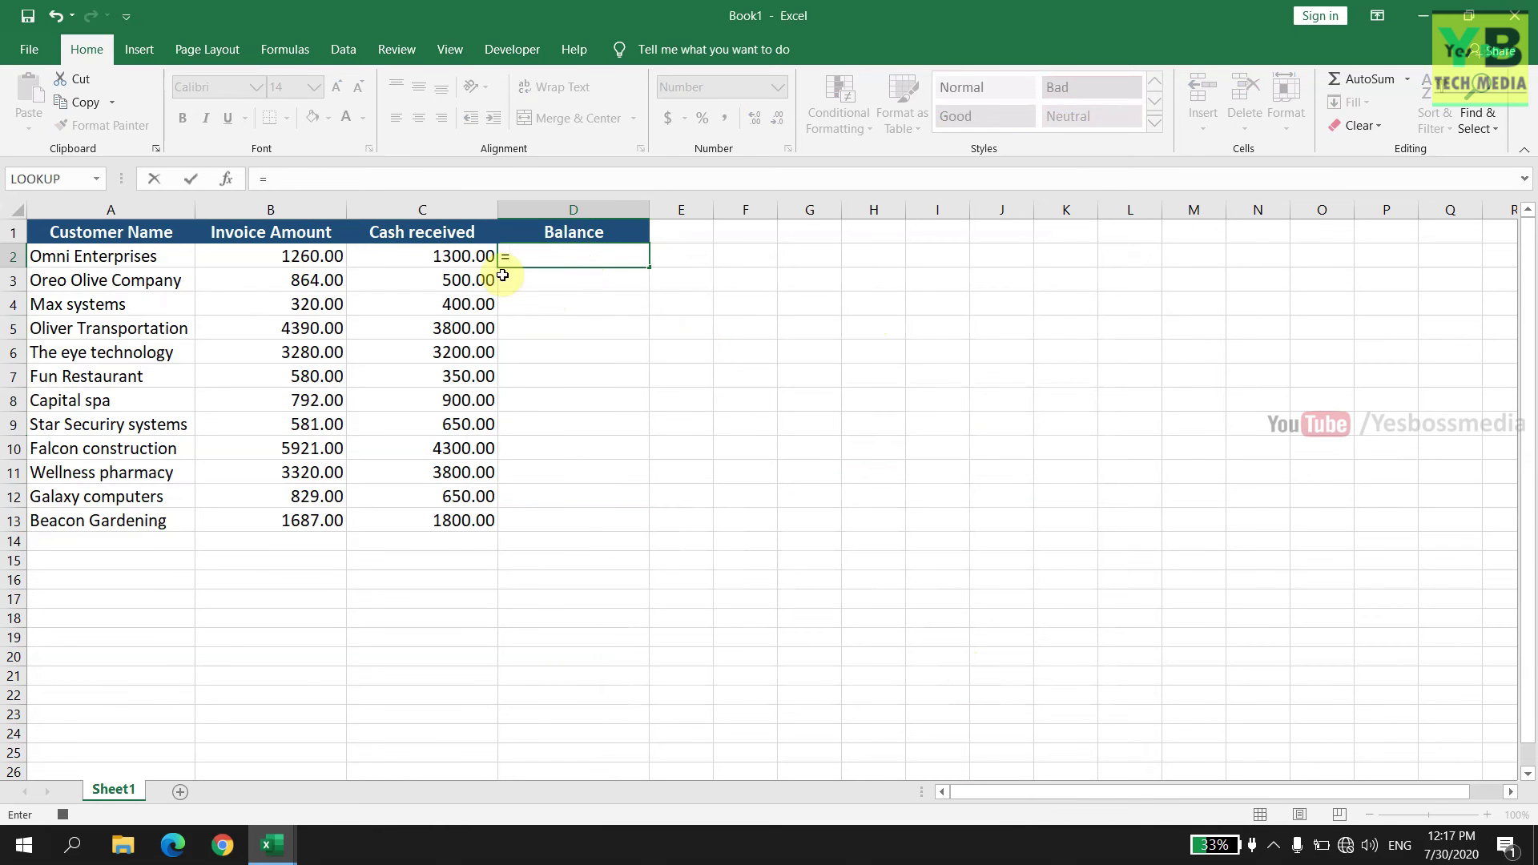
pyautogui.click(467, 258)
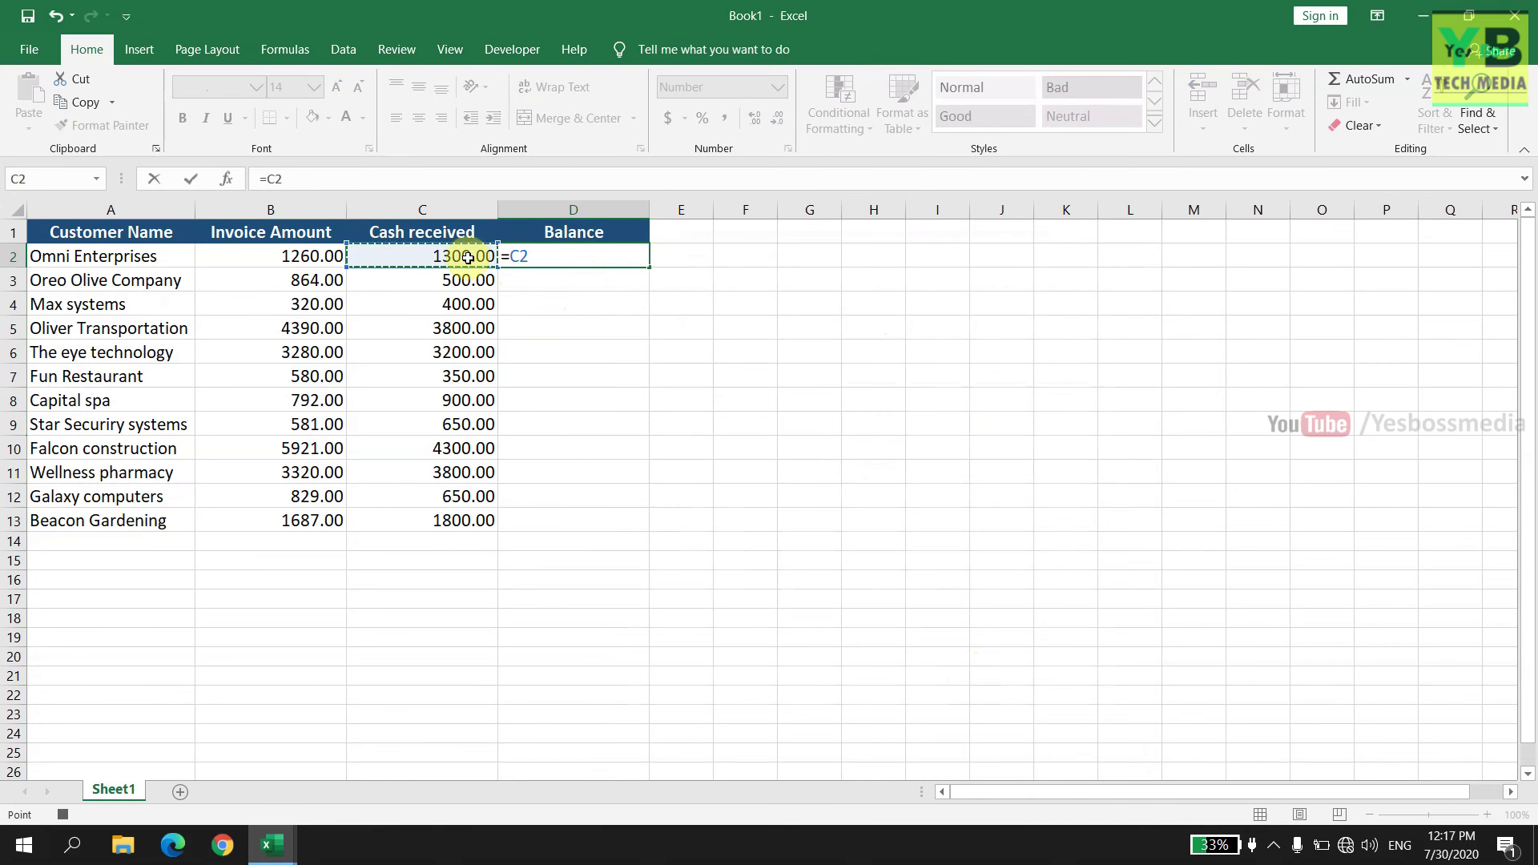
pyautogui.write('-')
pyautogui.click(313, 262)
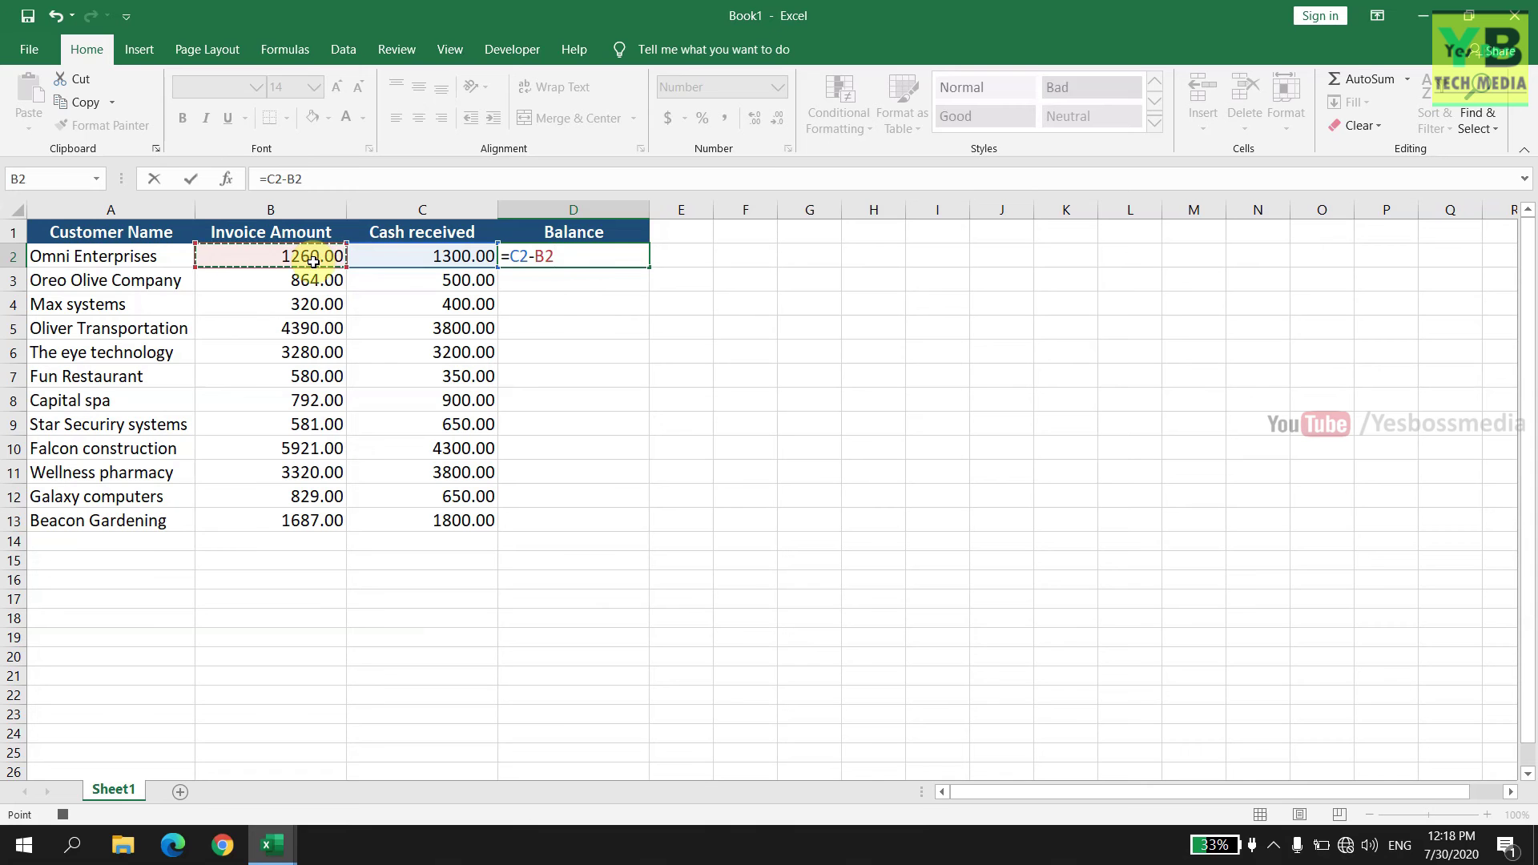
pyautogui.press('Return')
# - Fill the balance formula from D2 down to D13
pyautogui.click(551, 256)
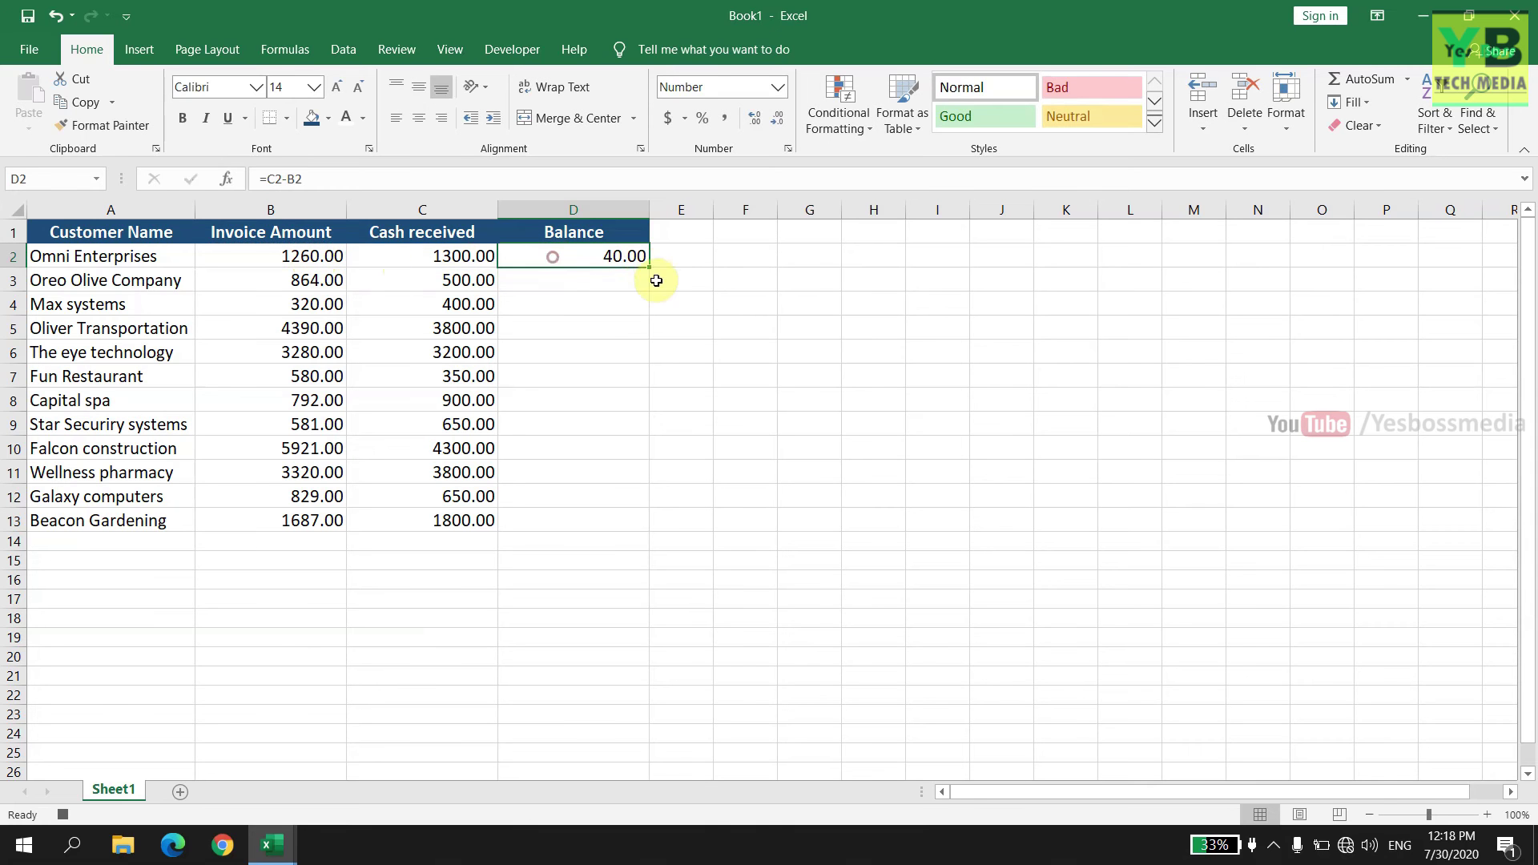
pyautogui.moveTo(649, 268); pyautogui.dragTo(639, 532)
pyautogui.click(743, 397)
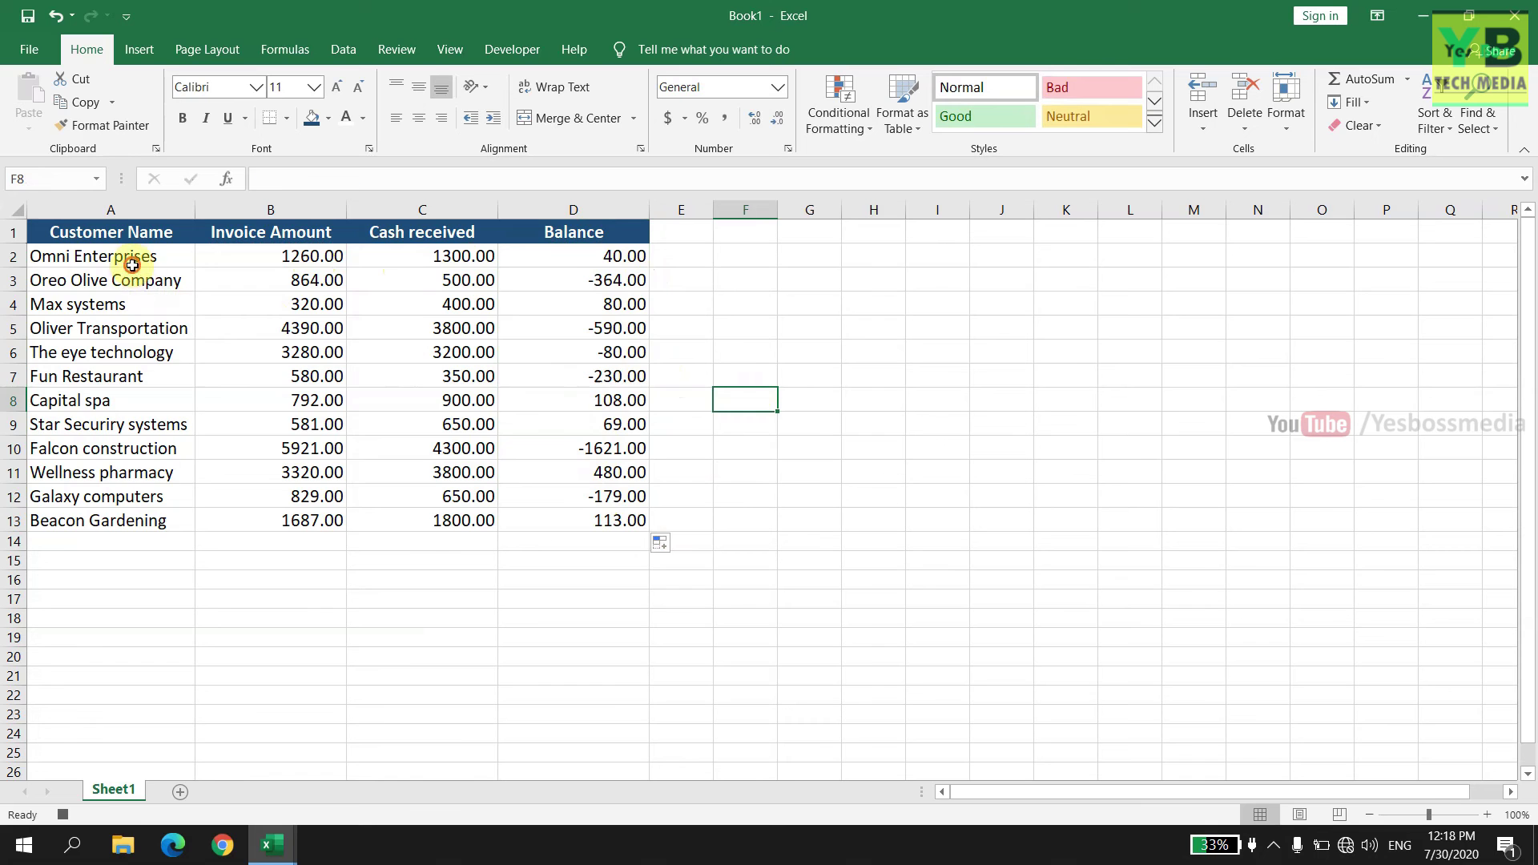
# - Apply all borders to the data rows A2:D13 and make the Balance values D2:D13 bold
pyautogui.moveTo(134, 259); pyautogui.dragTo(546, 516)
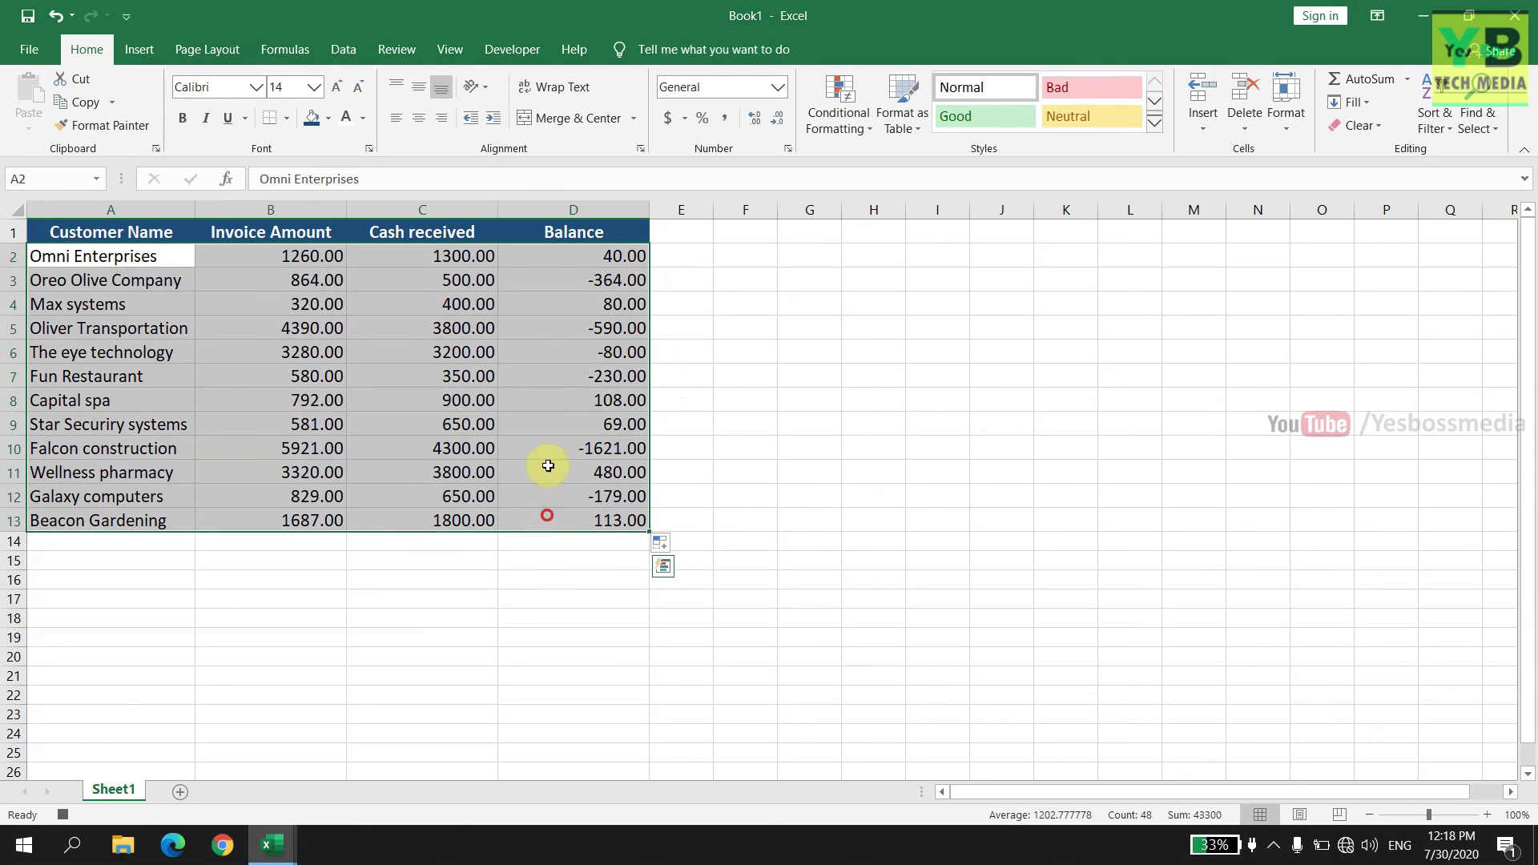
pyautogui.click(291, 122)
pyautogui.click(307, 306)
pyautogui.click(755, 374)
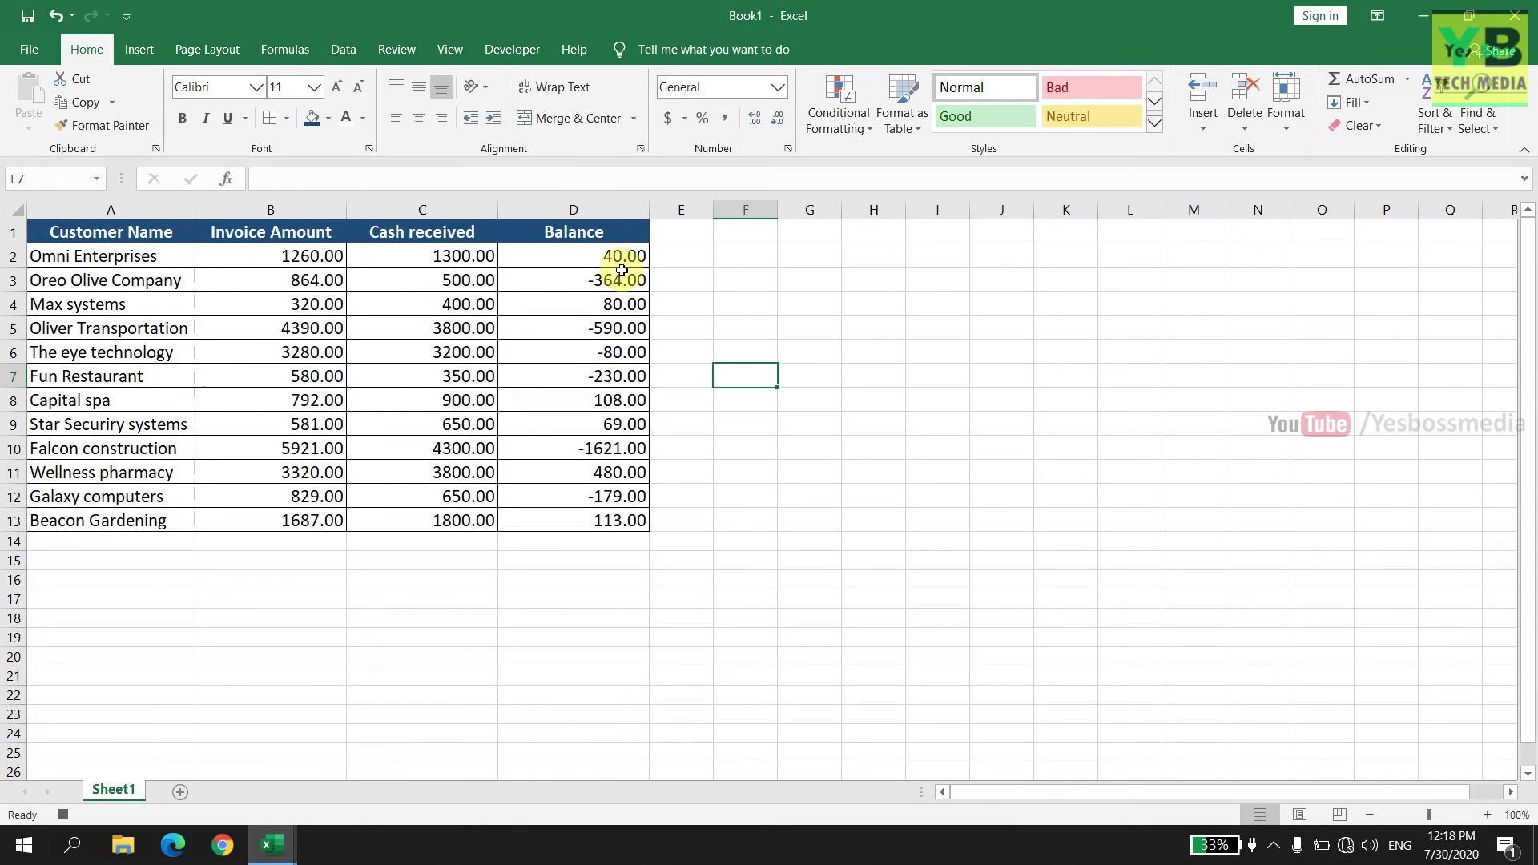
pyautogui.moveTo(622, 265); pyautogui.dragTo(617, 521)
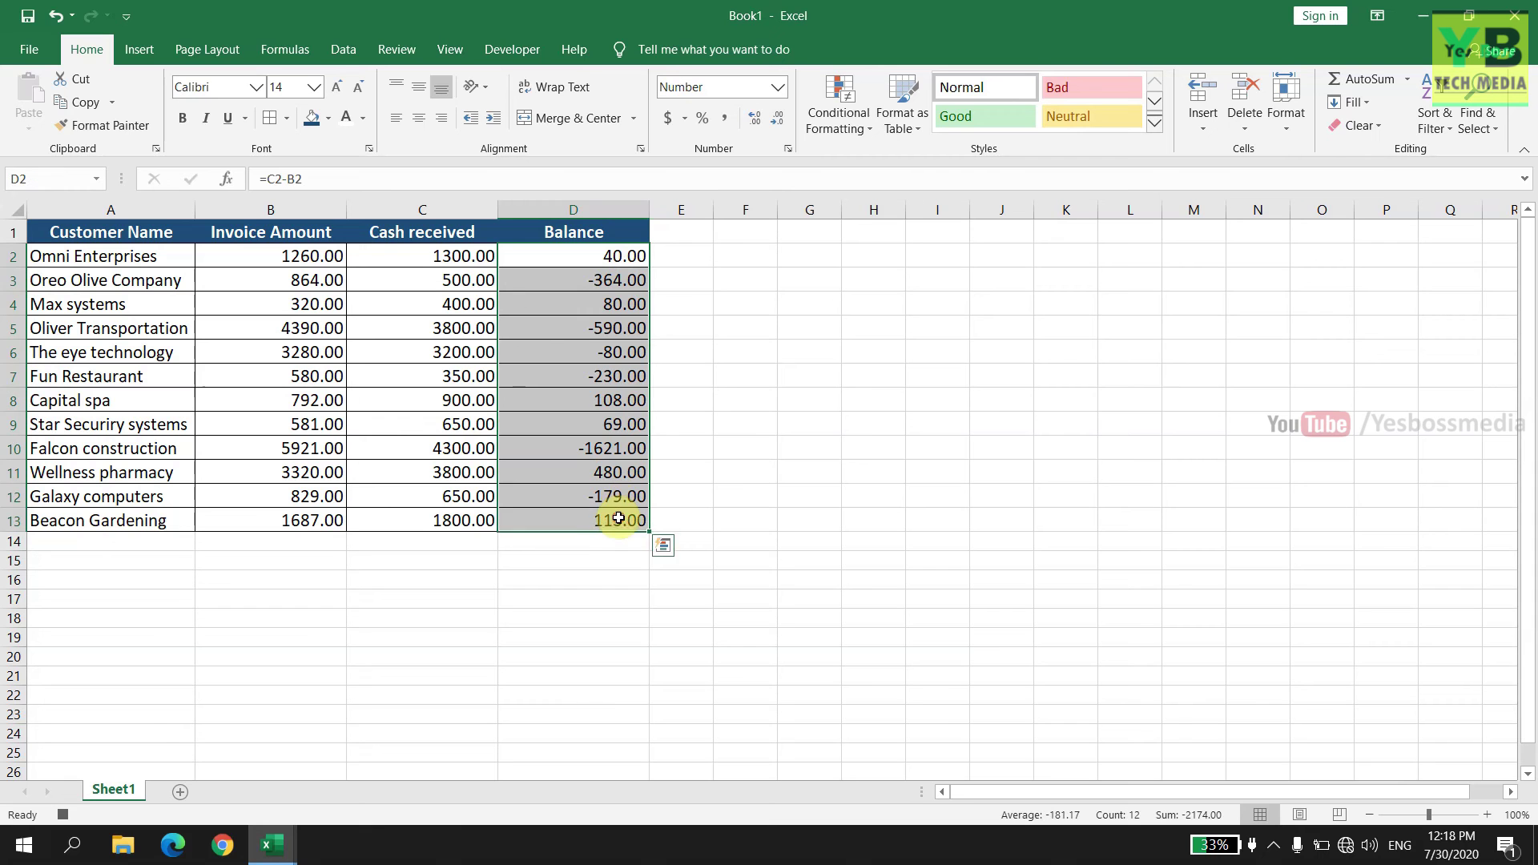
pyautogui.click(181, 118)
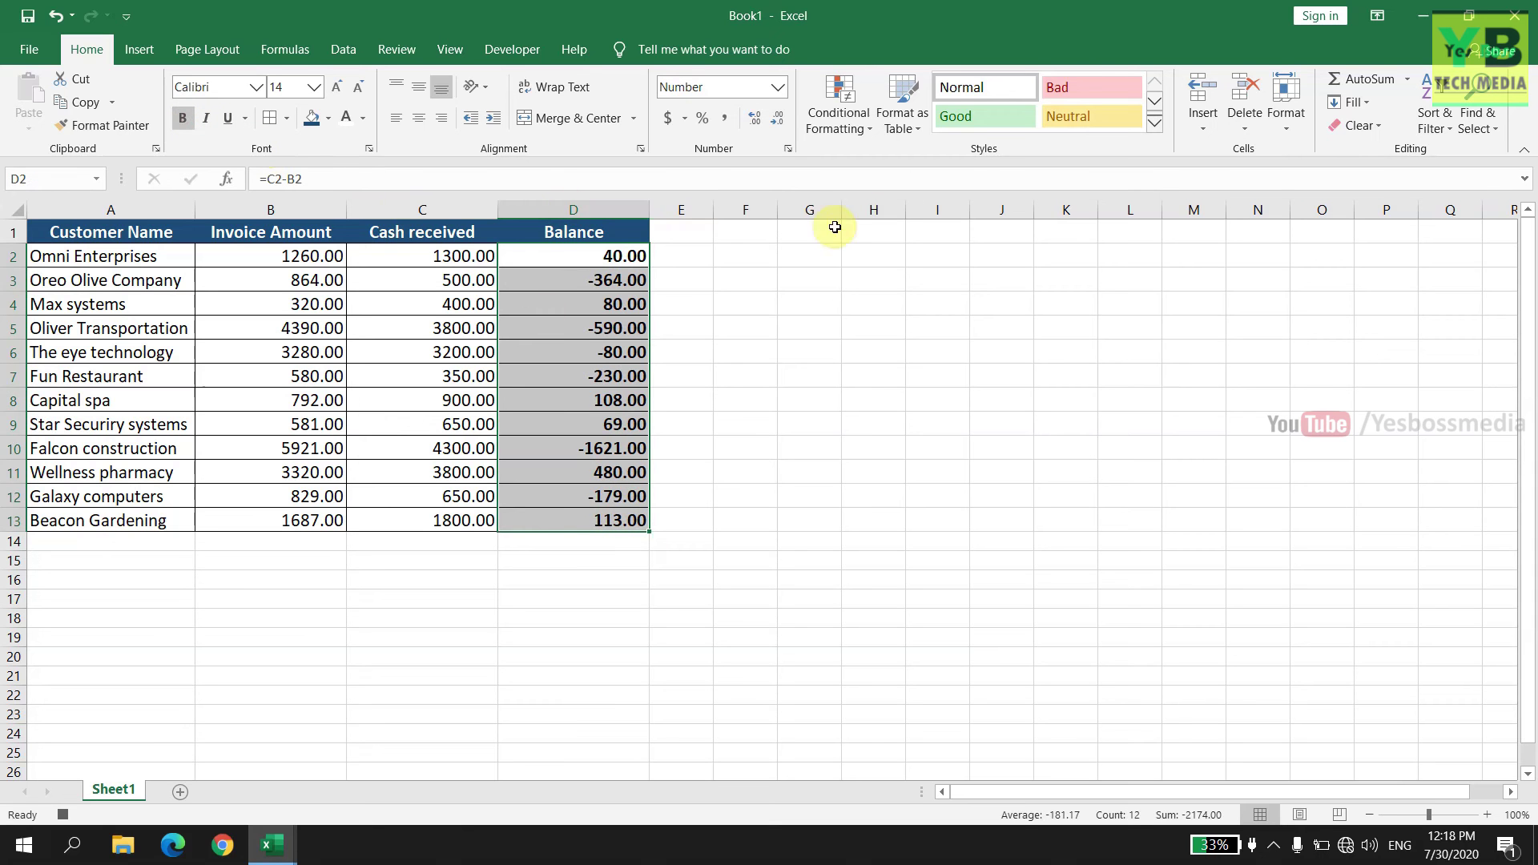
# - Add a Greater Than 0 conditional formatting rule to D2:D13 with a custom green font colour
pyautogui.click(866, 130)
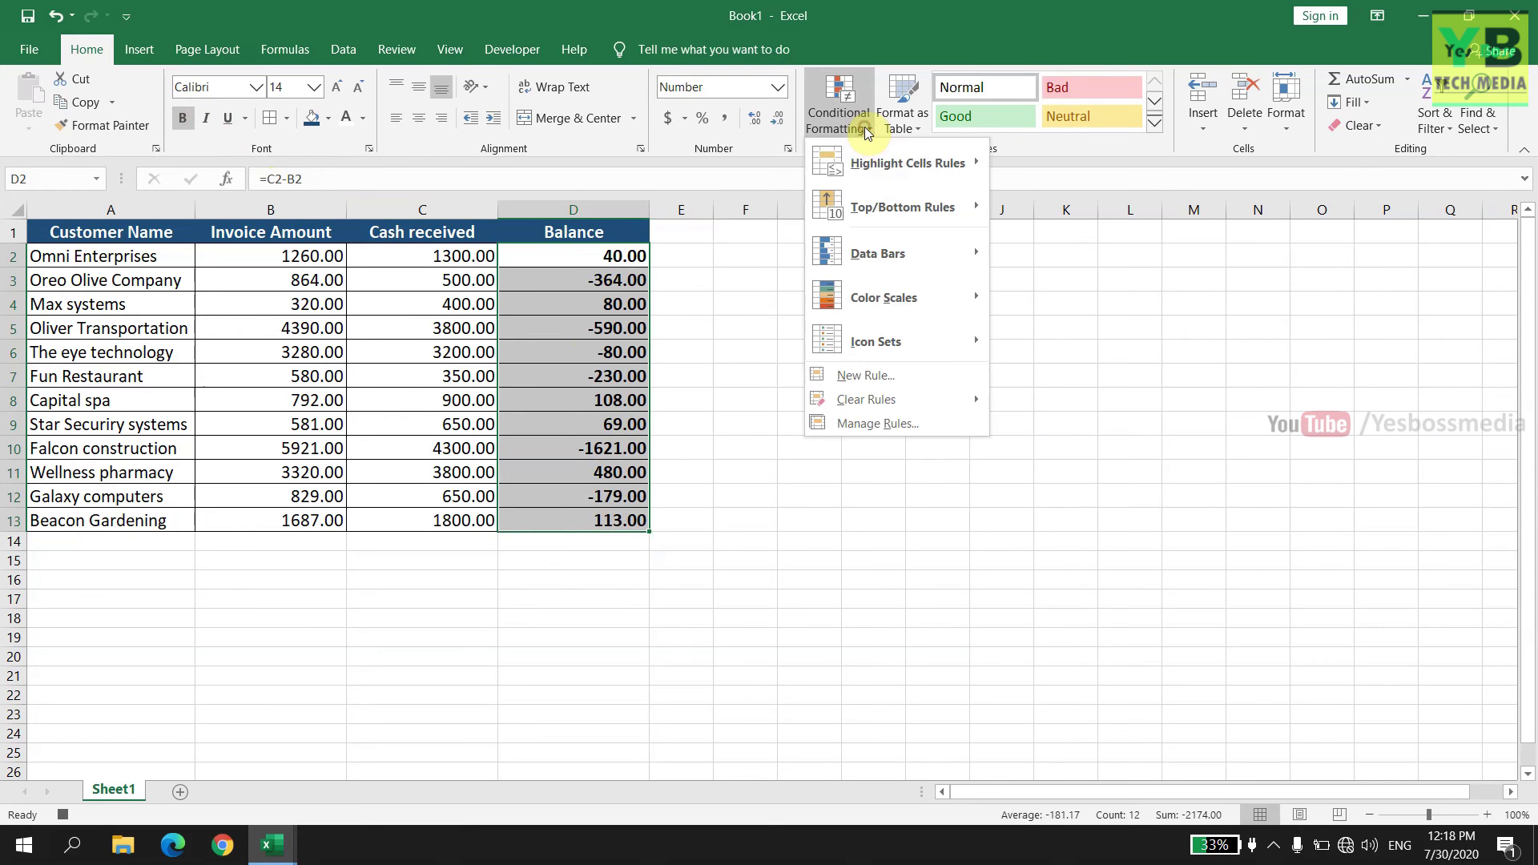
pyautogui.moveTo(885, 163)
pyautogui.click(1071, 163)
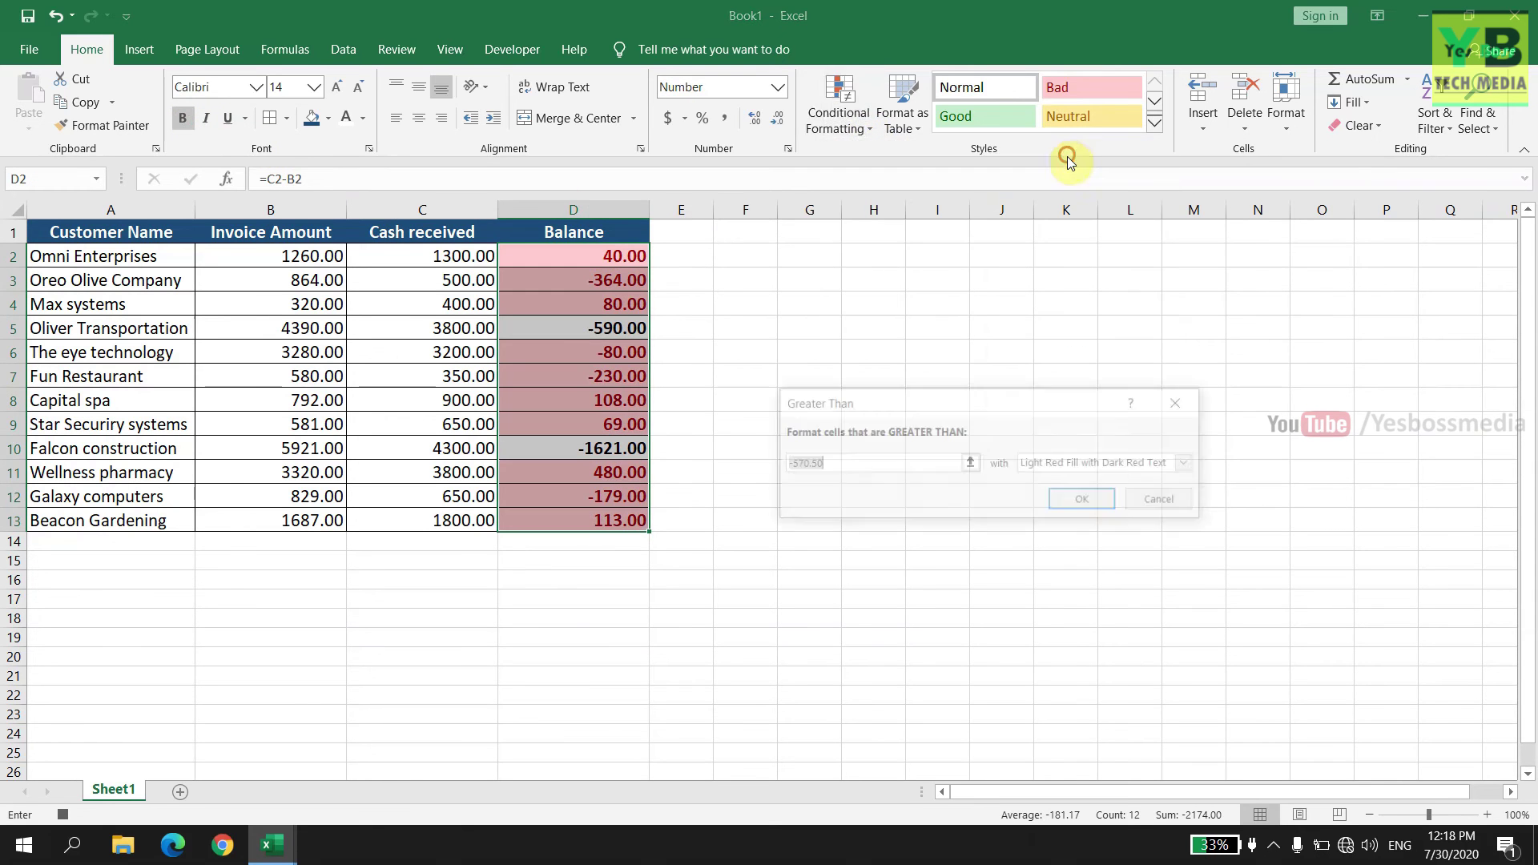
pyautogui.write('0')
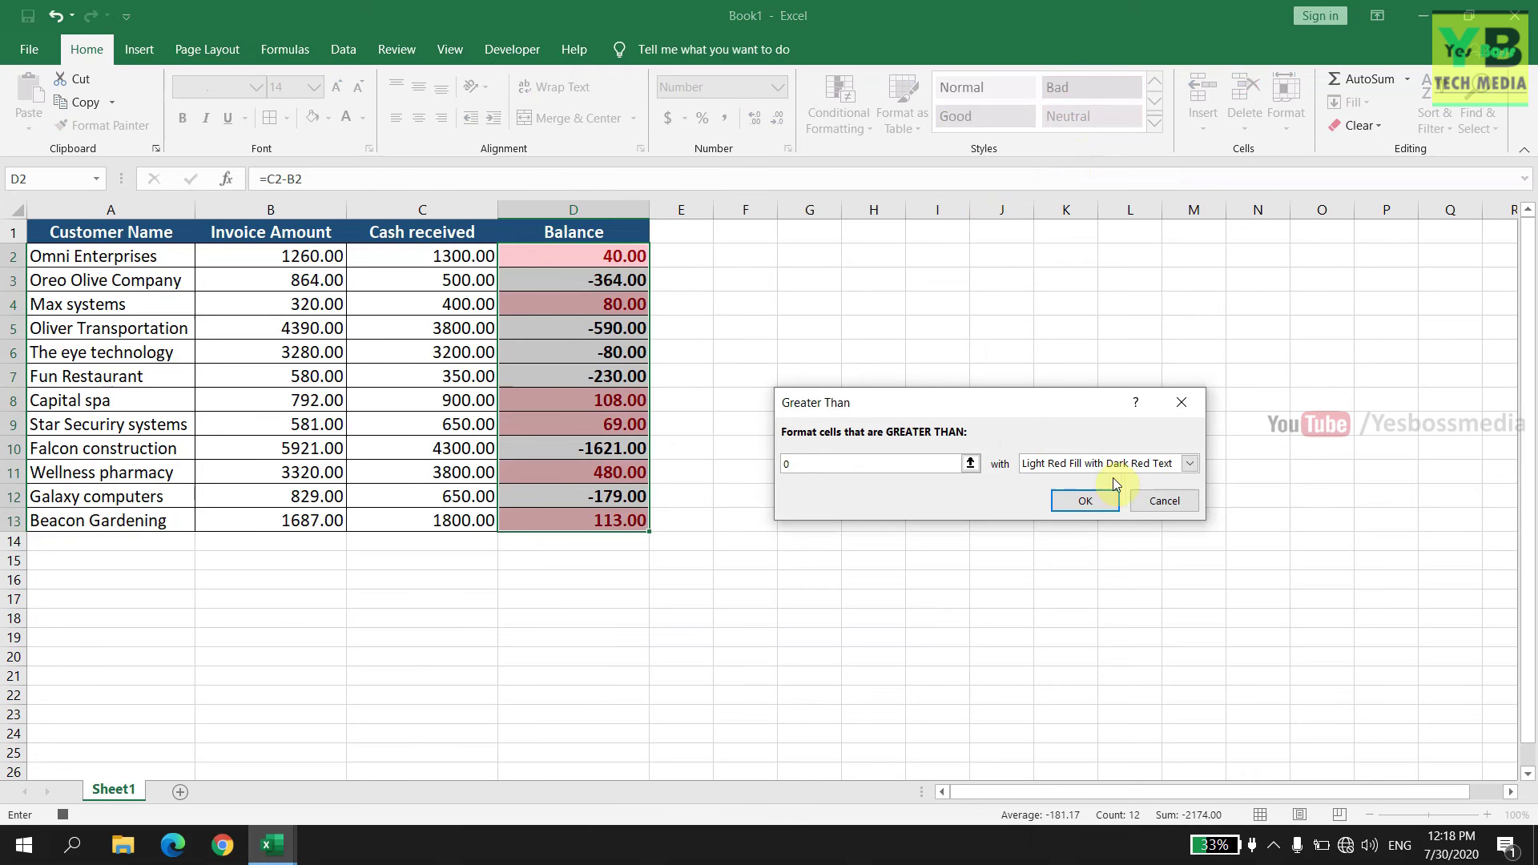
pyautogui.click(1190, 469)
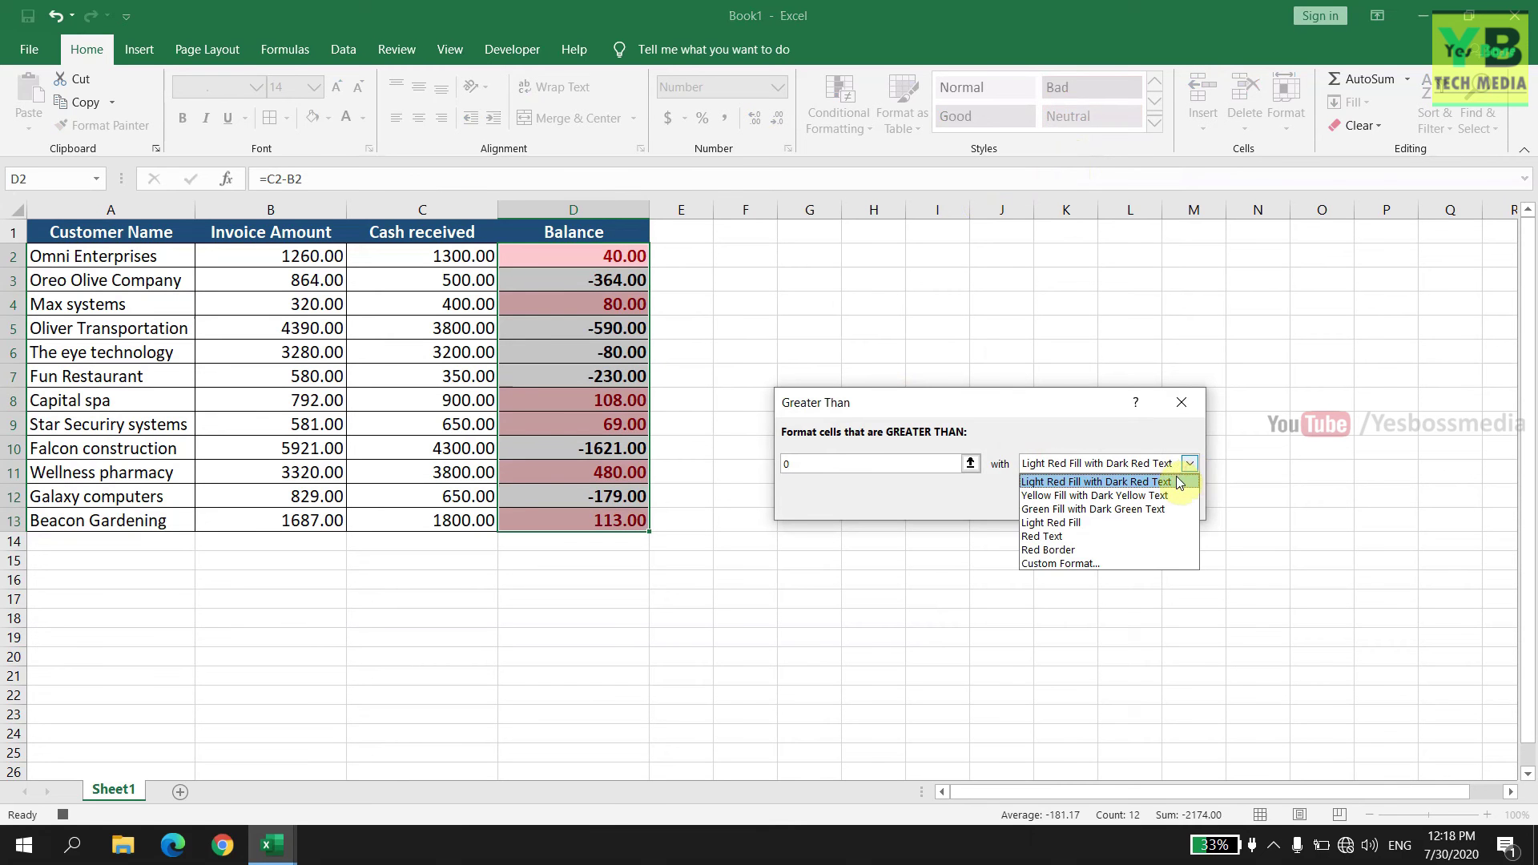
pyautogui.click(1094, 563)
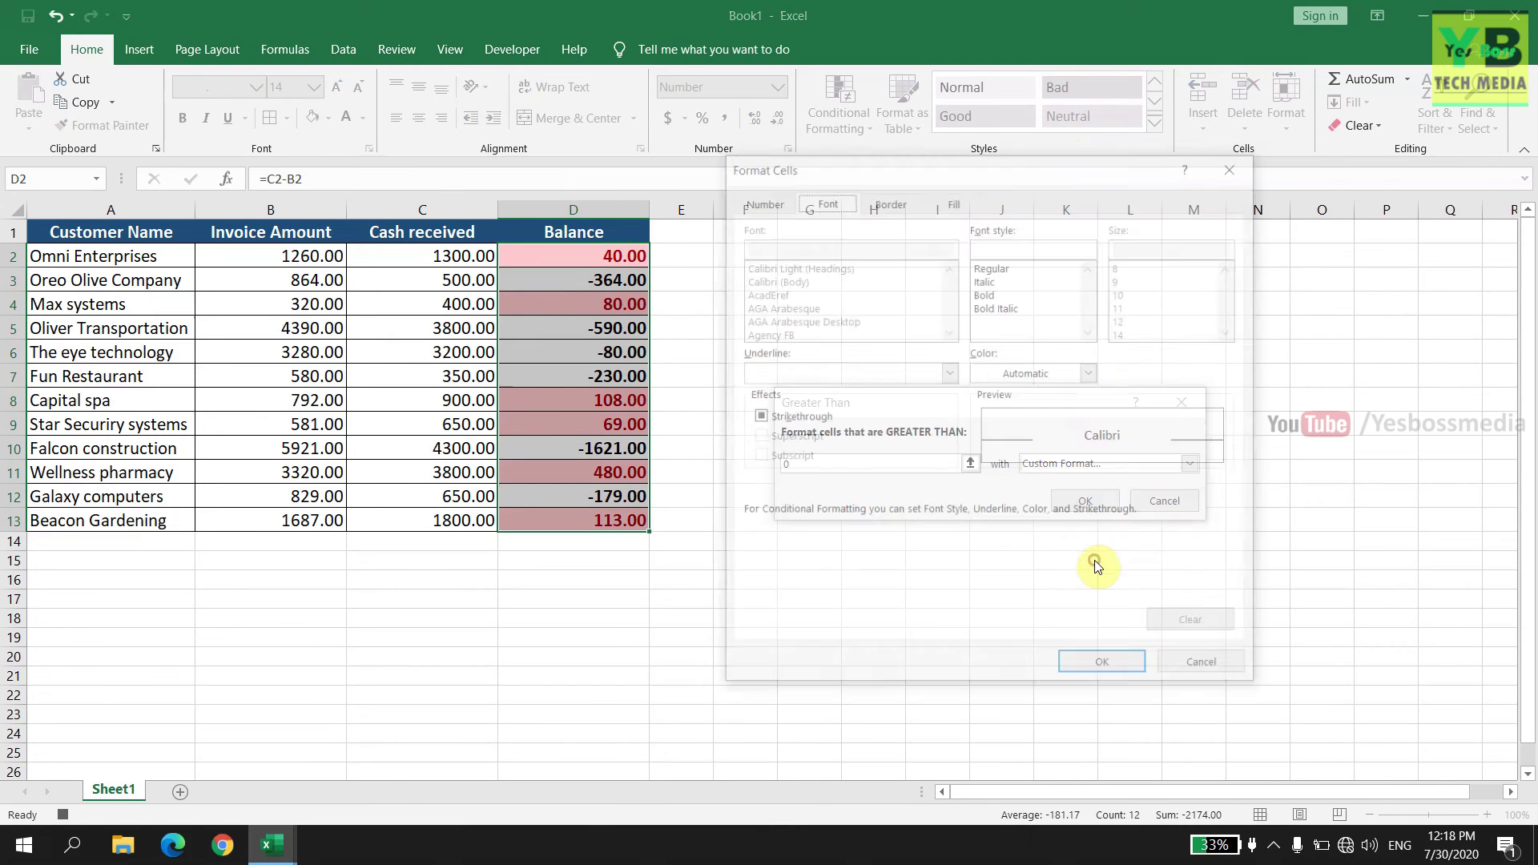
pyautogui.click(1094, 373)
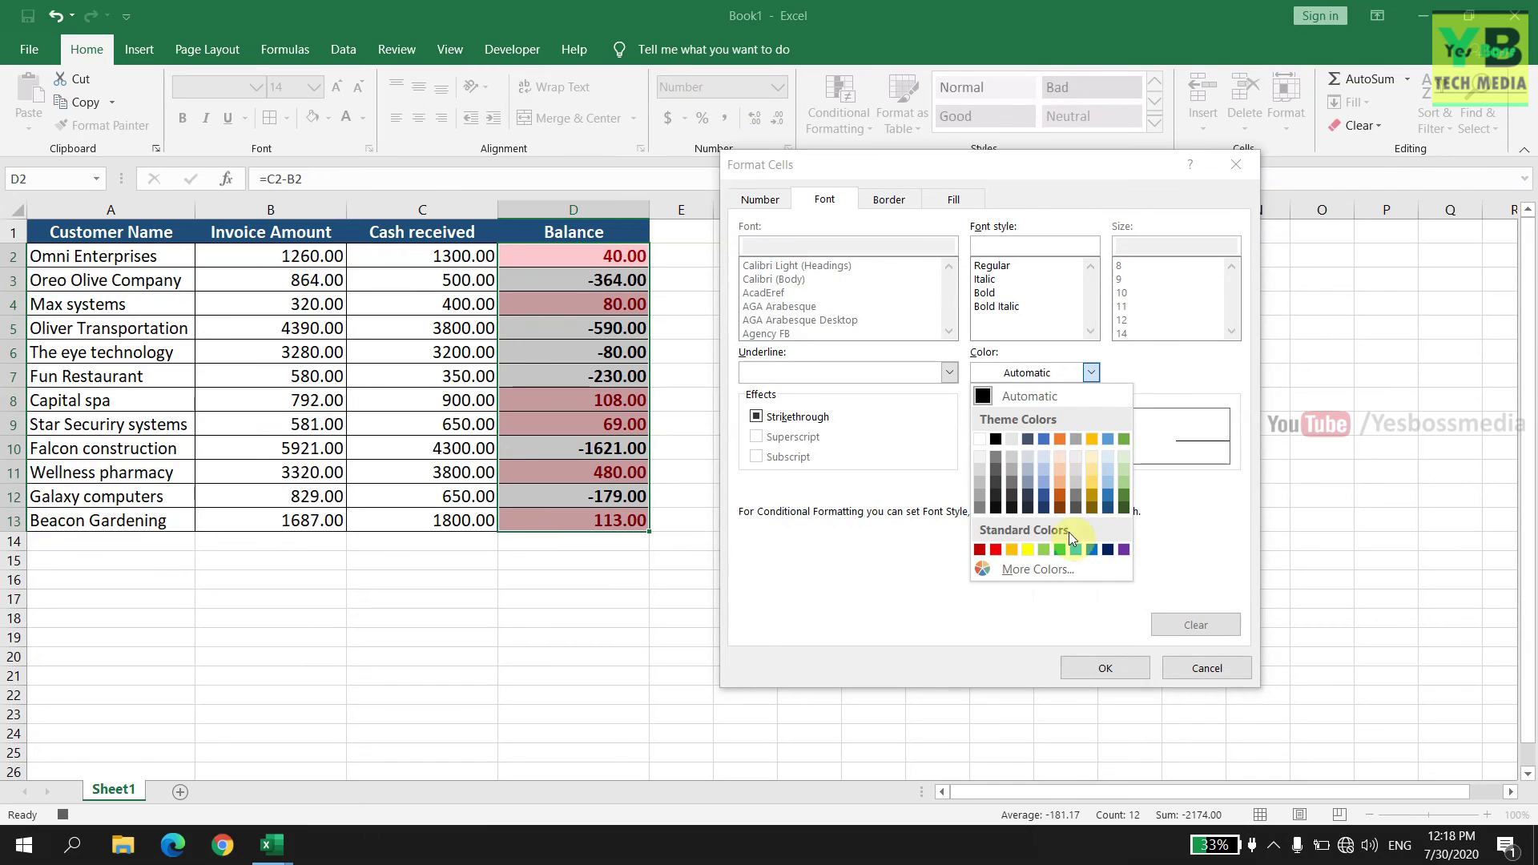
pyautogui.click(1058, 556)
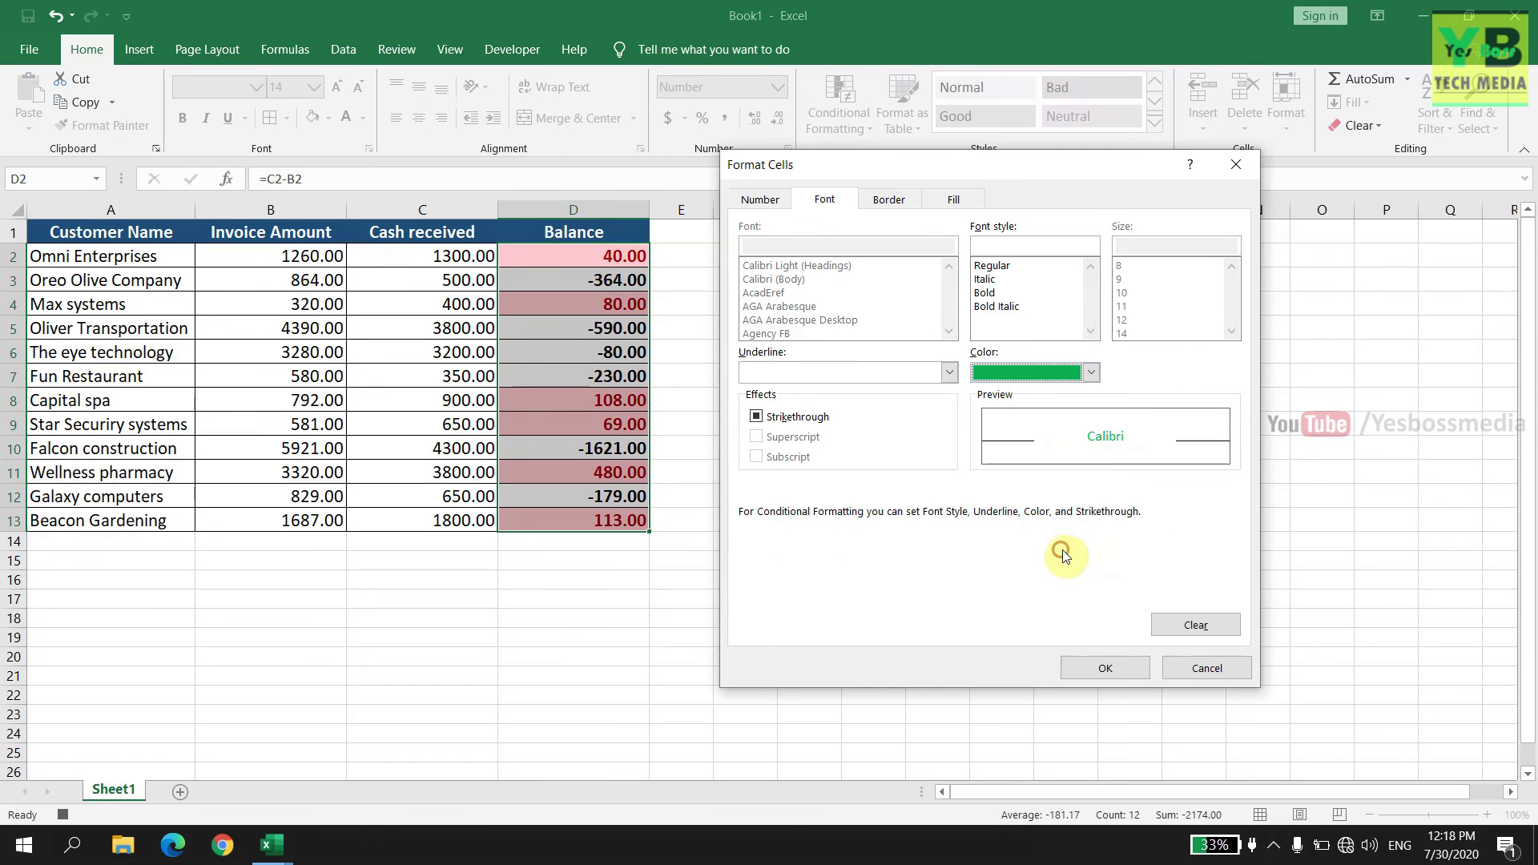
pyautogui.click(1131, 670)
pyautogui.click(1084, 503)
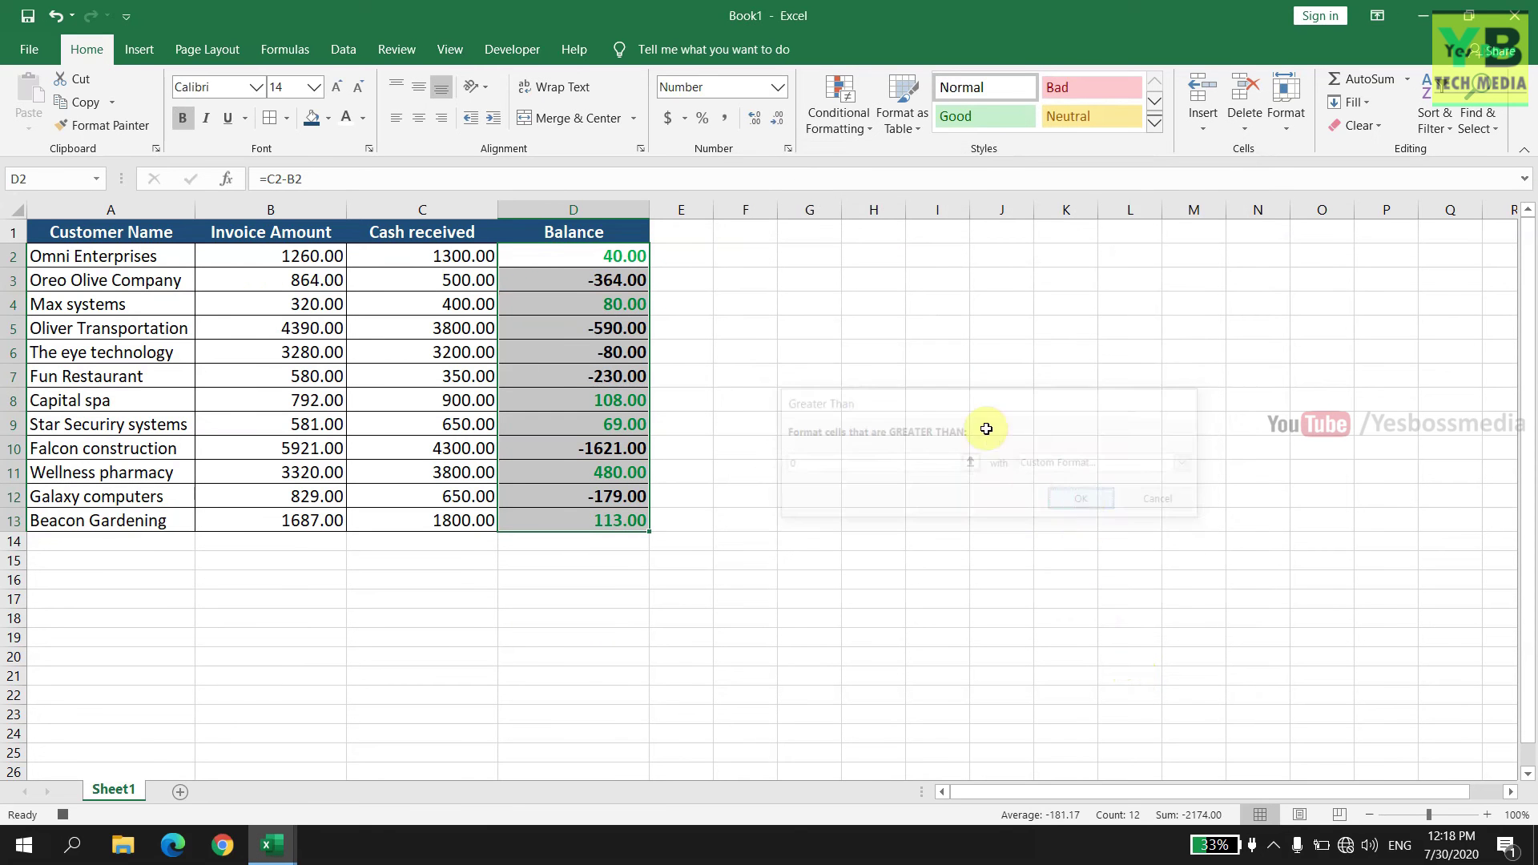
# - Add a Less Than 0 conditional formatting rule to D2:D13 with a custom red font colour
pyautogui.click(839, 108)
pyautogui.moveTo(882, 164)
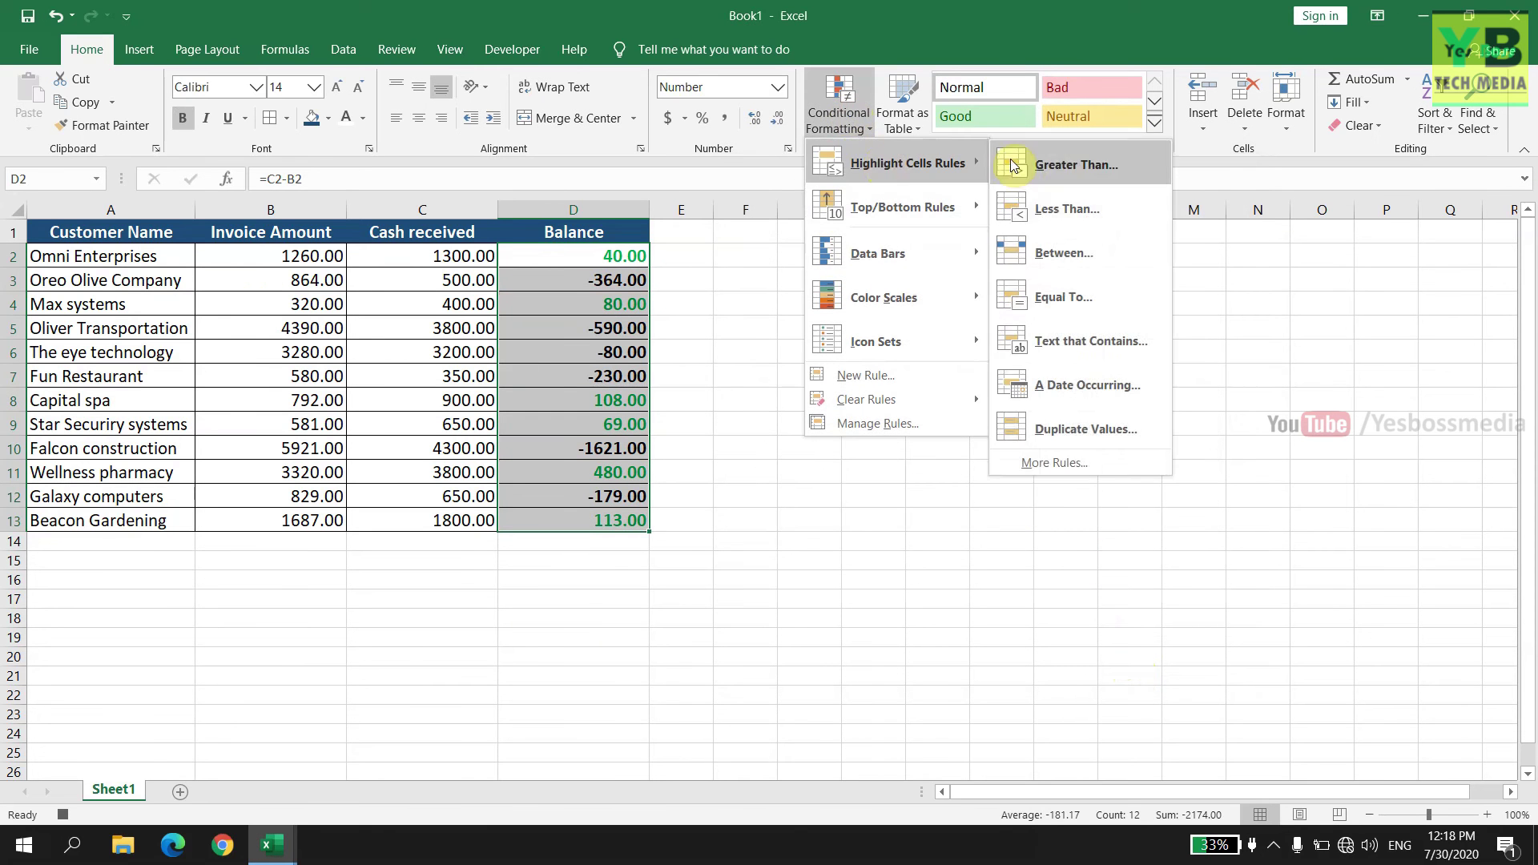
pyautogui.click(1037, 207)
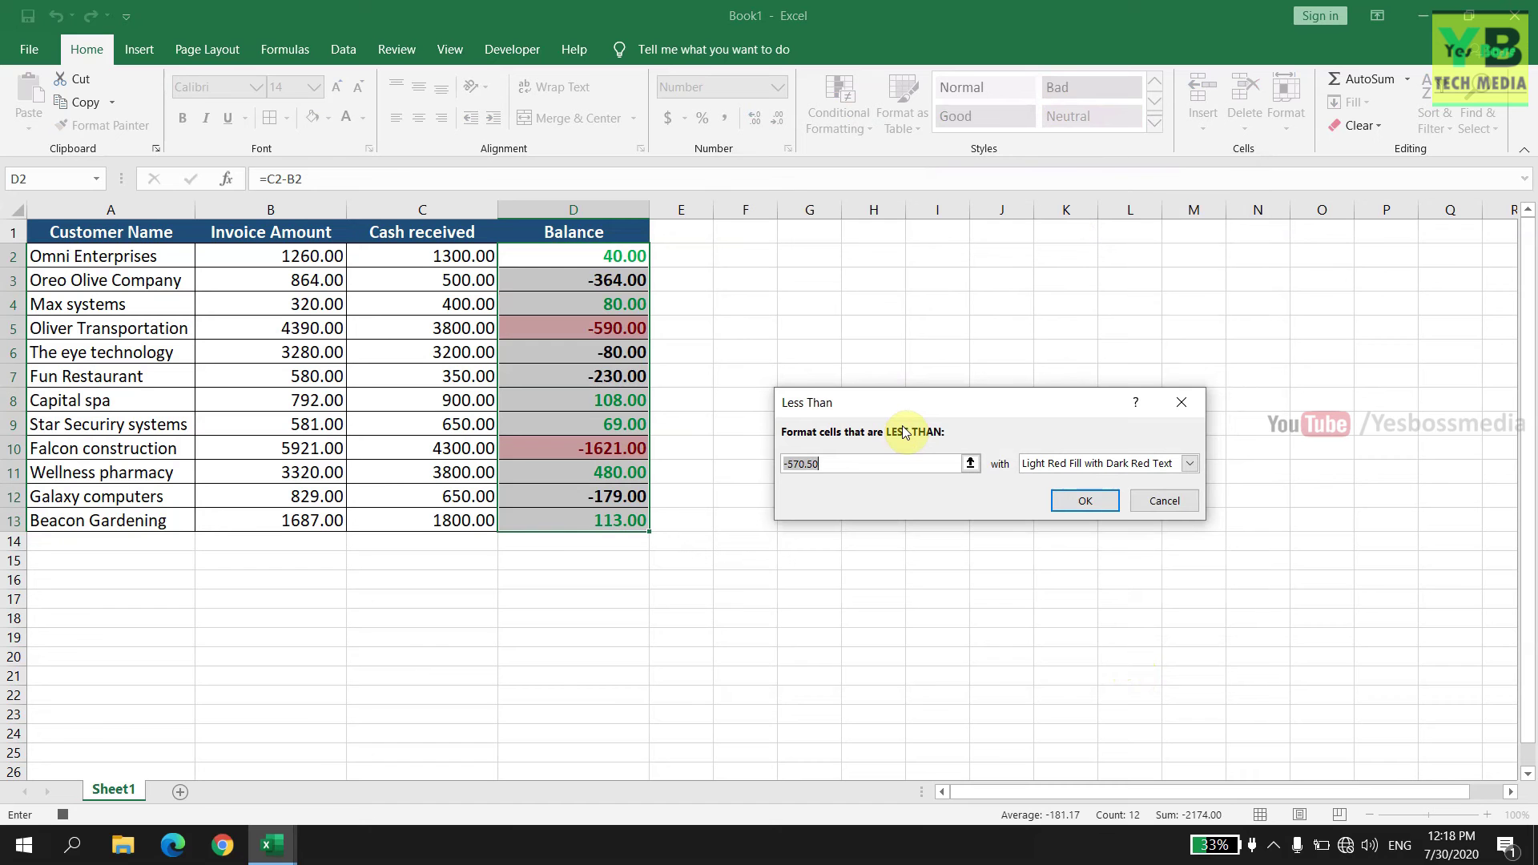
pyautogui.write('0')
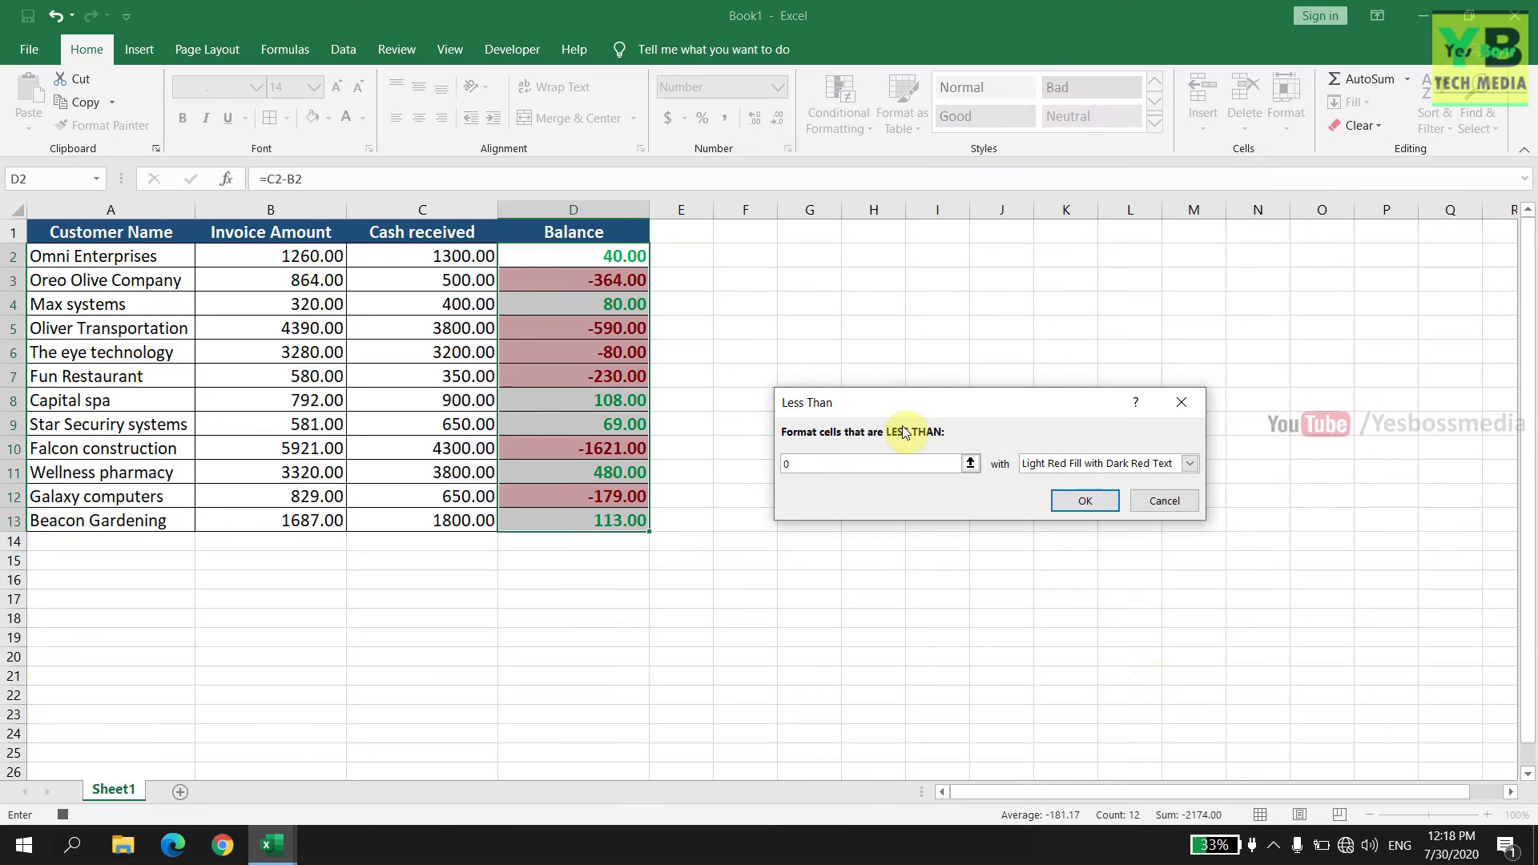
pyautogui.click(1193, 464)
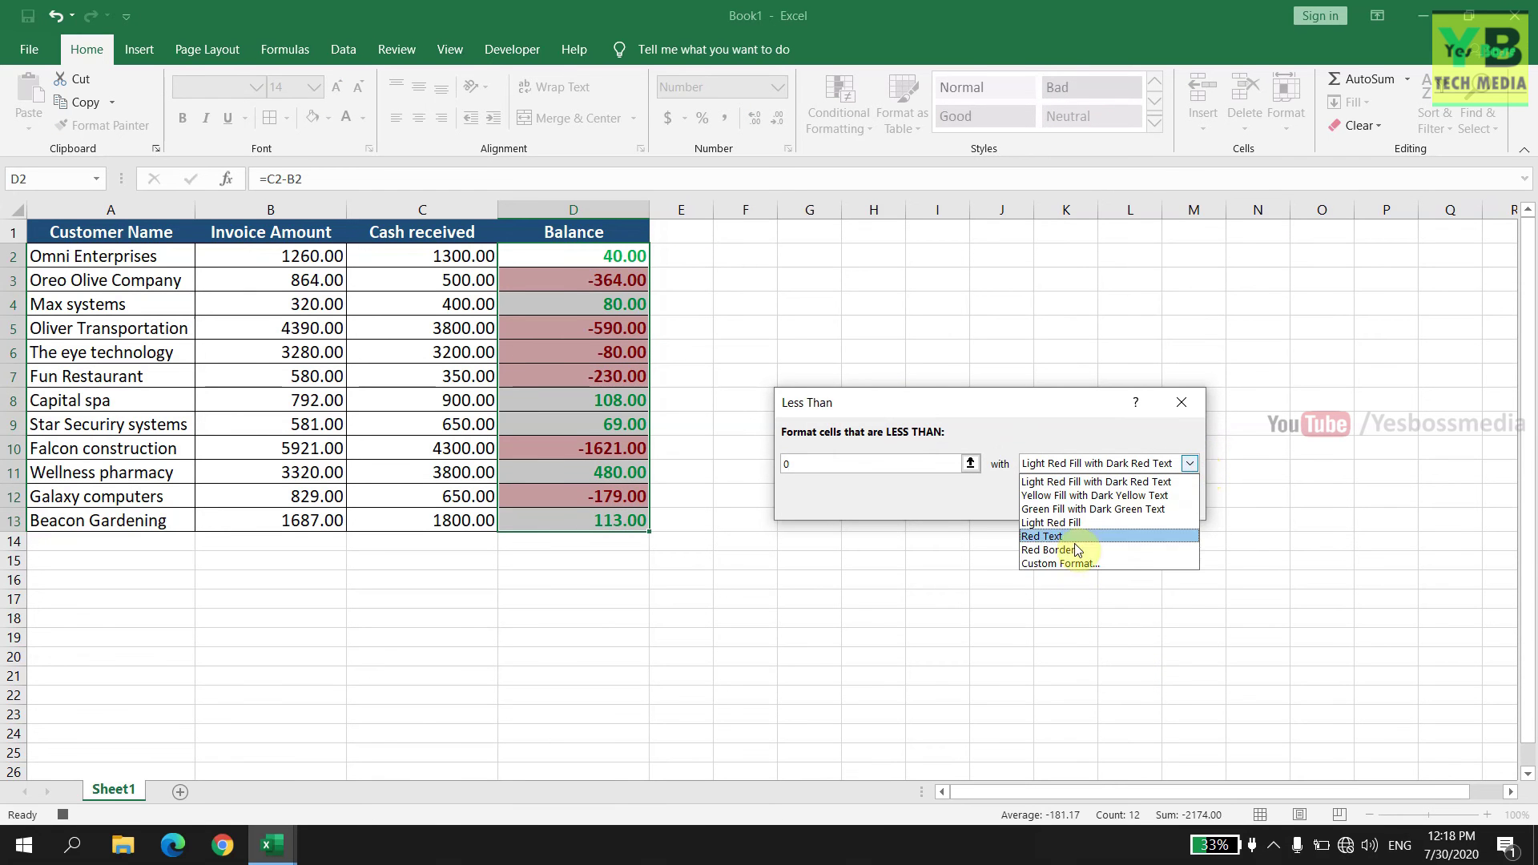
pyautogui.click(1070, 561)
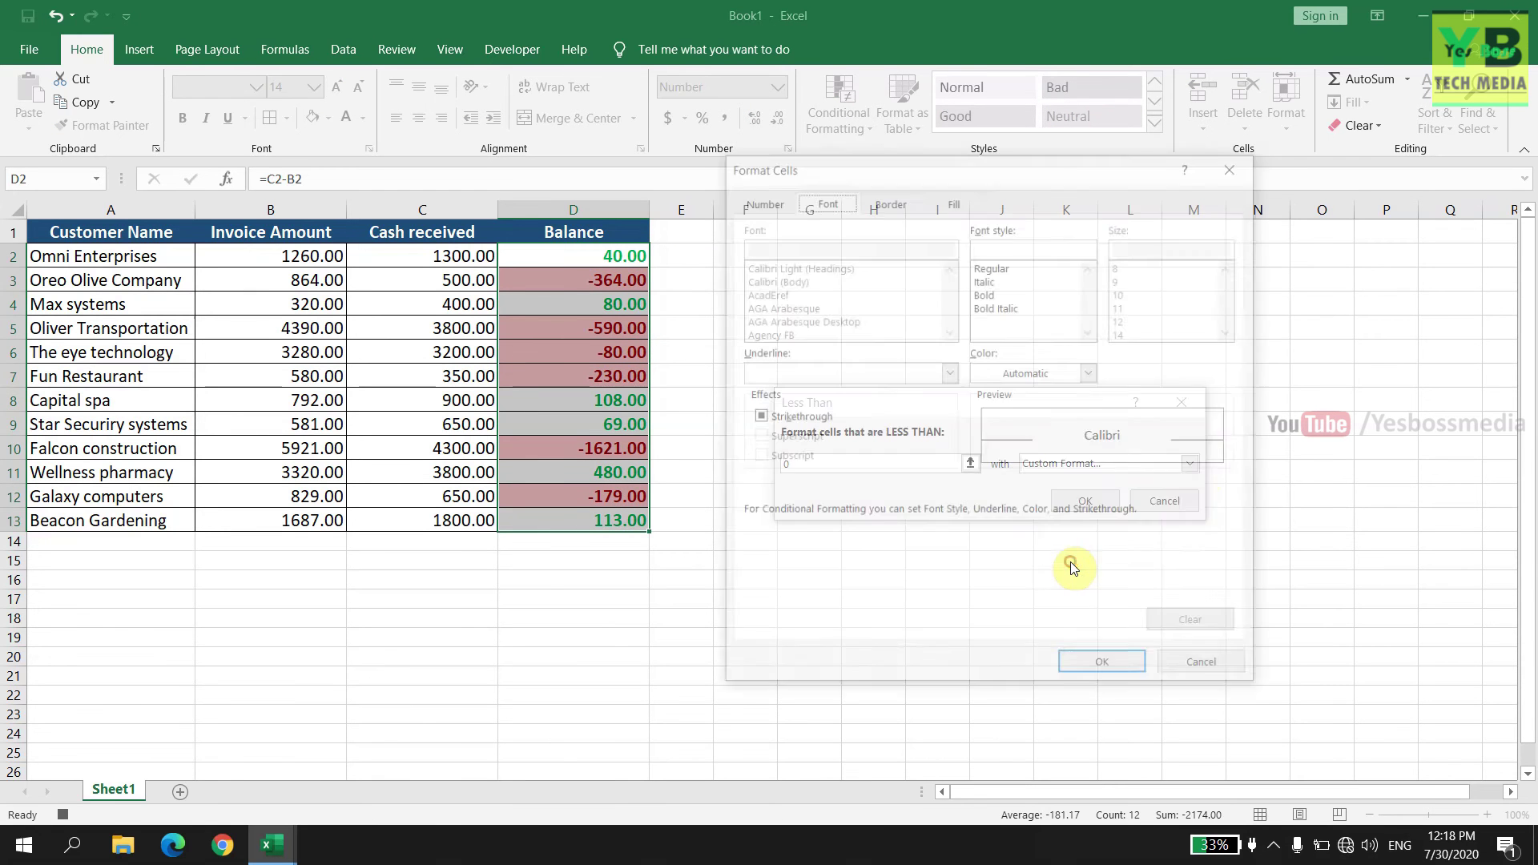
pyautogui.click(1091, 372)
pyautogui.click(996, 550)
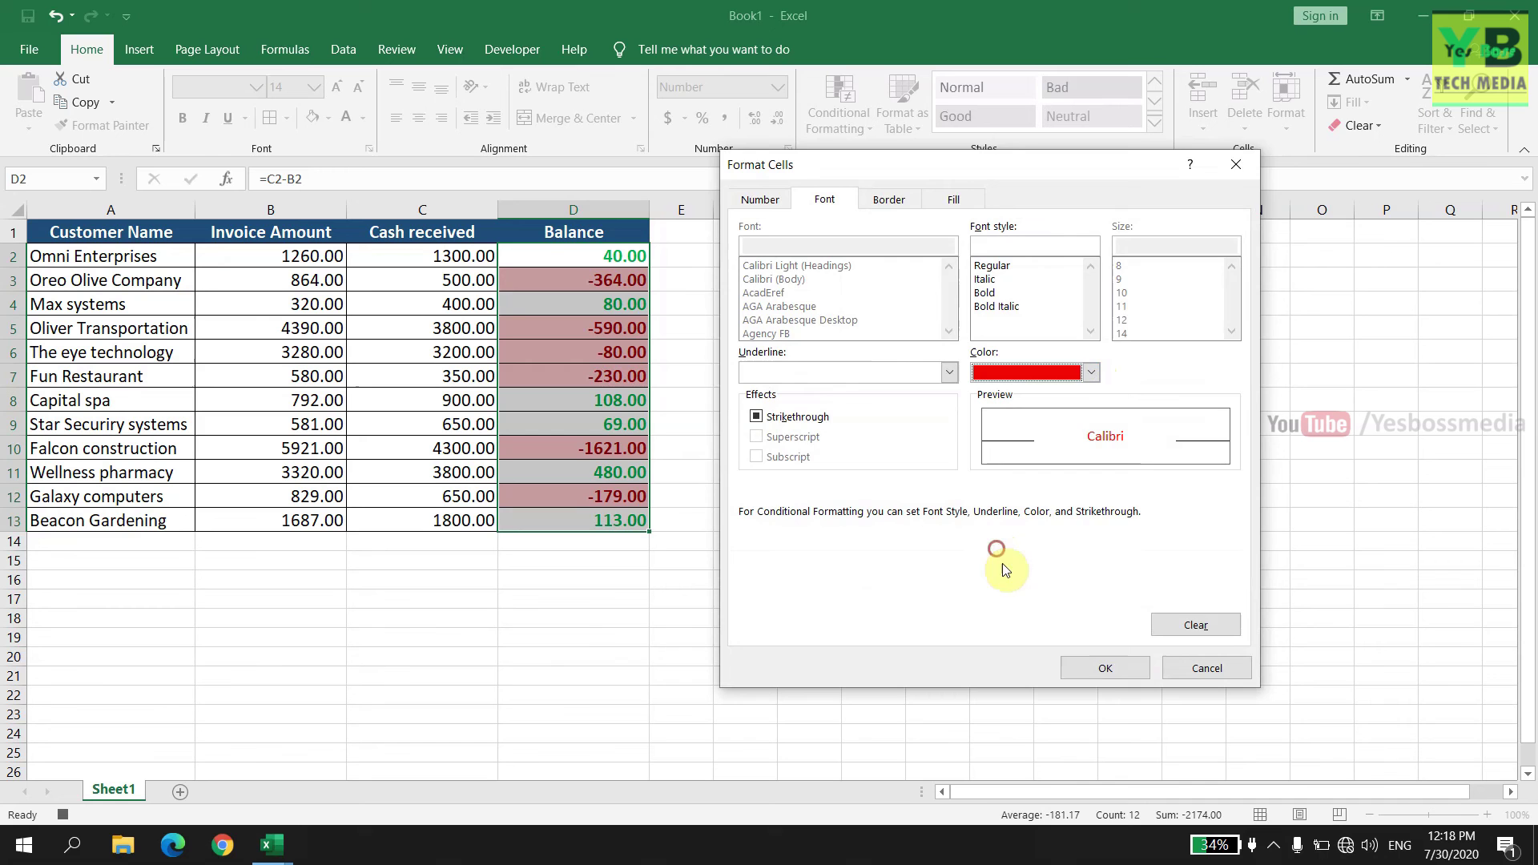
pyautogui.click(1107, 669)
pyautogui.click(1084, 500)
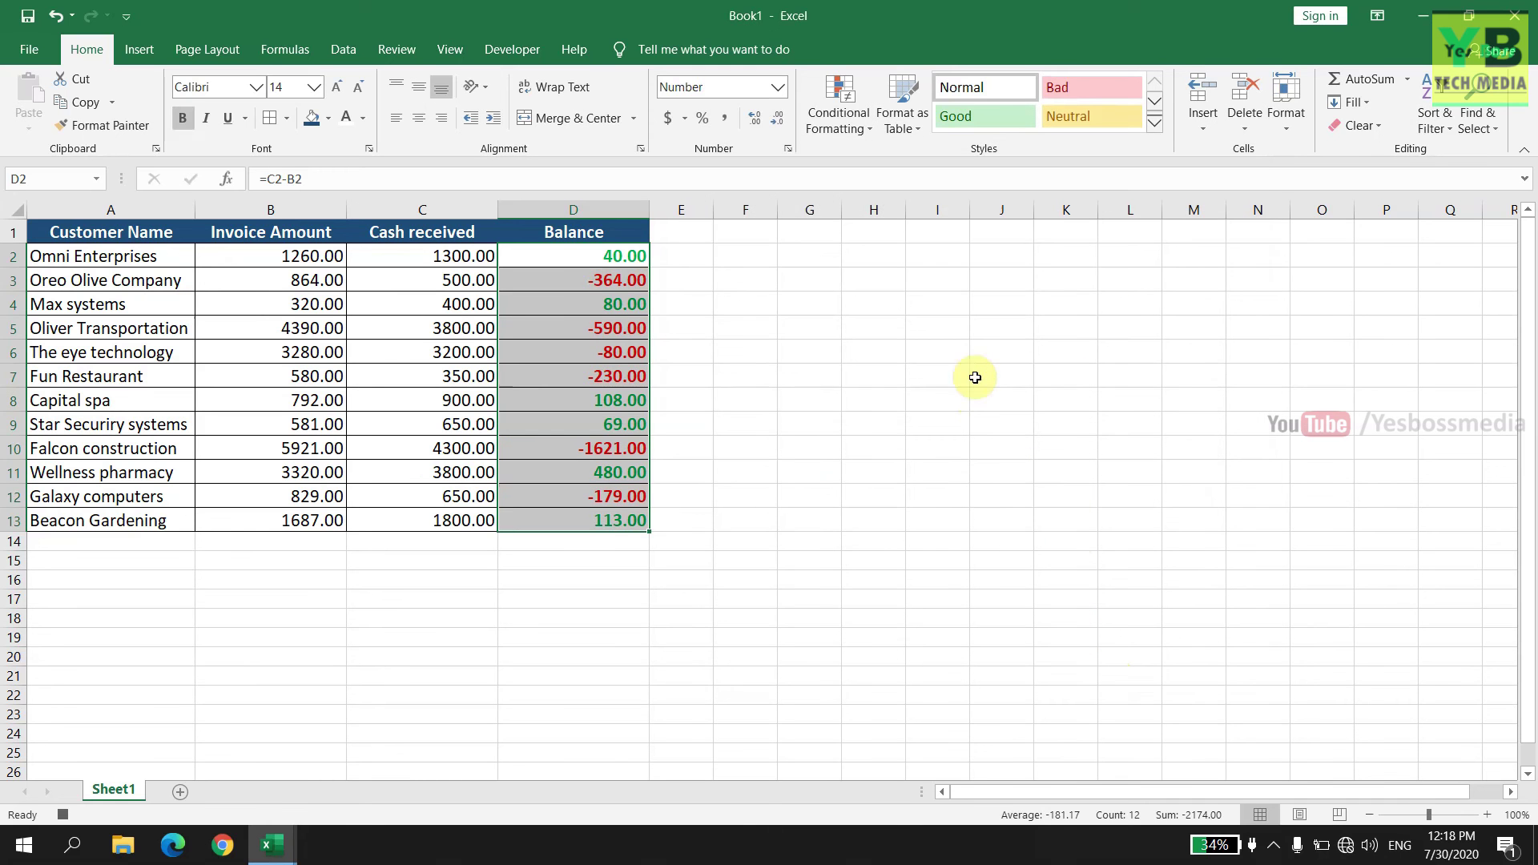
pyautogui.click(965, 372)
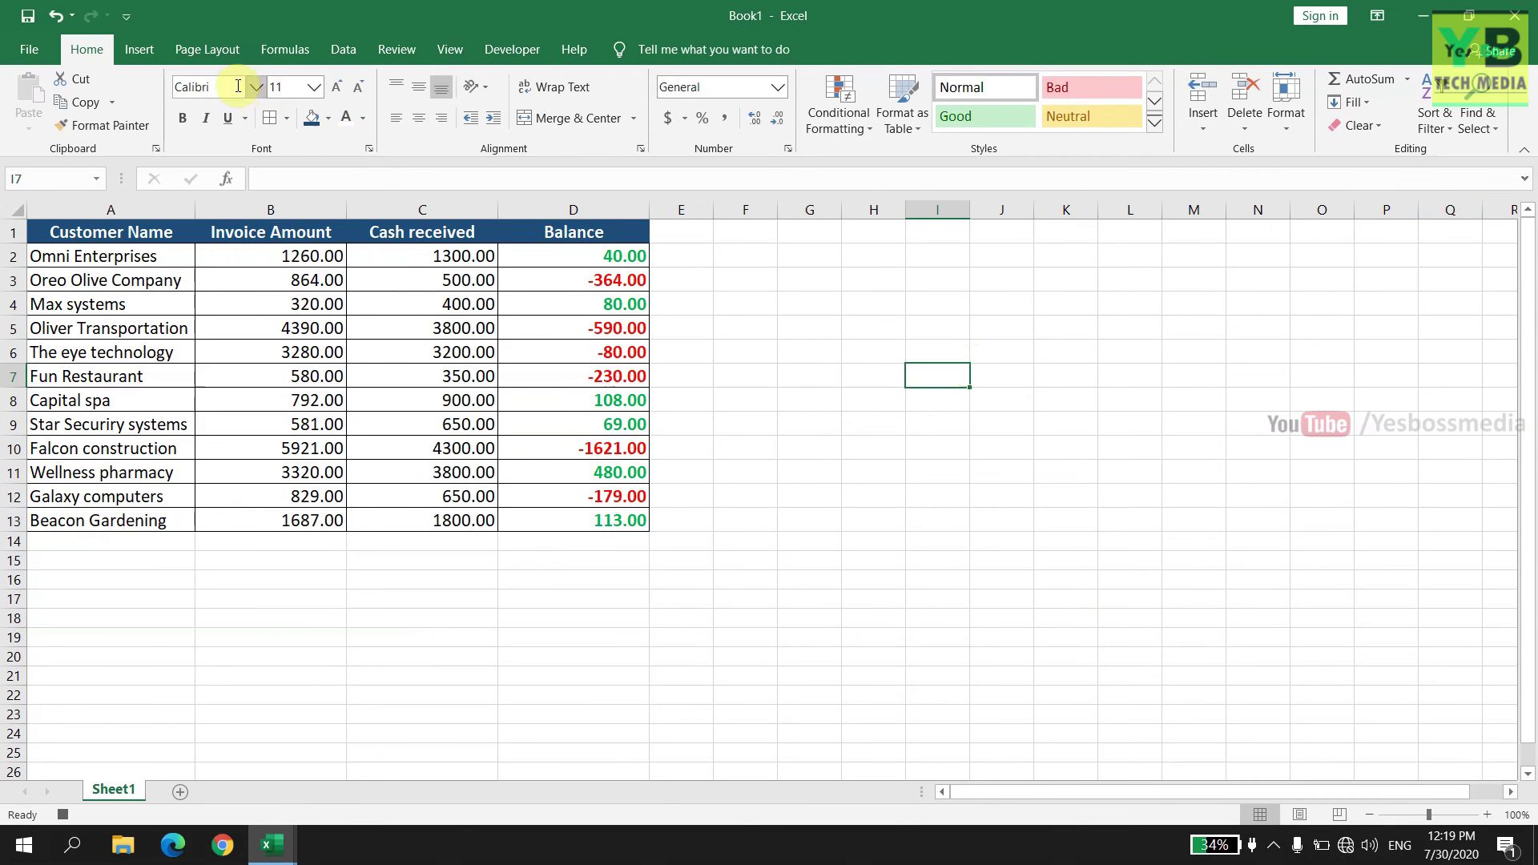
# - Stop recording the macro and add a new worksheet to Book1
pyautogui.click(501, 53)
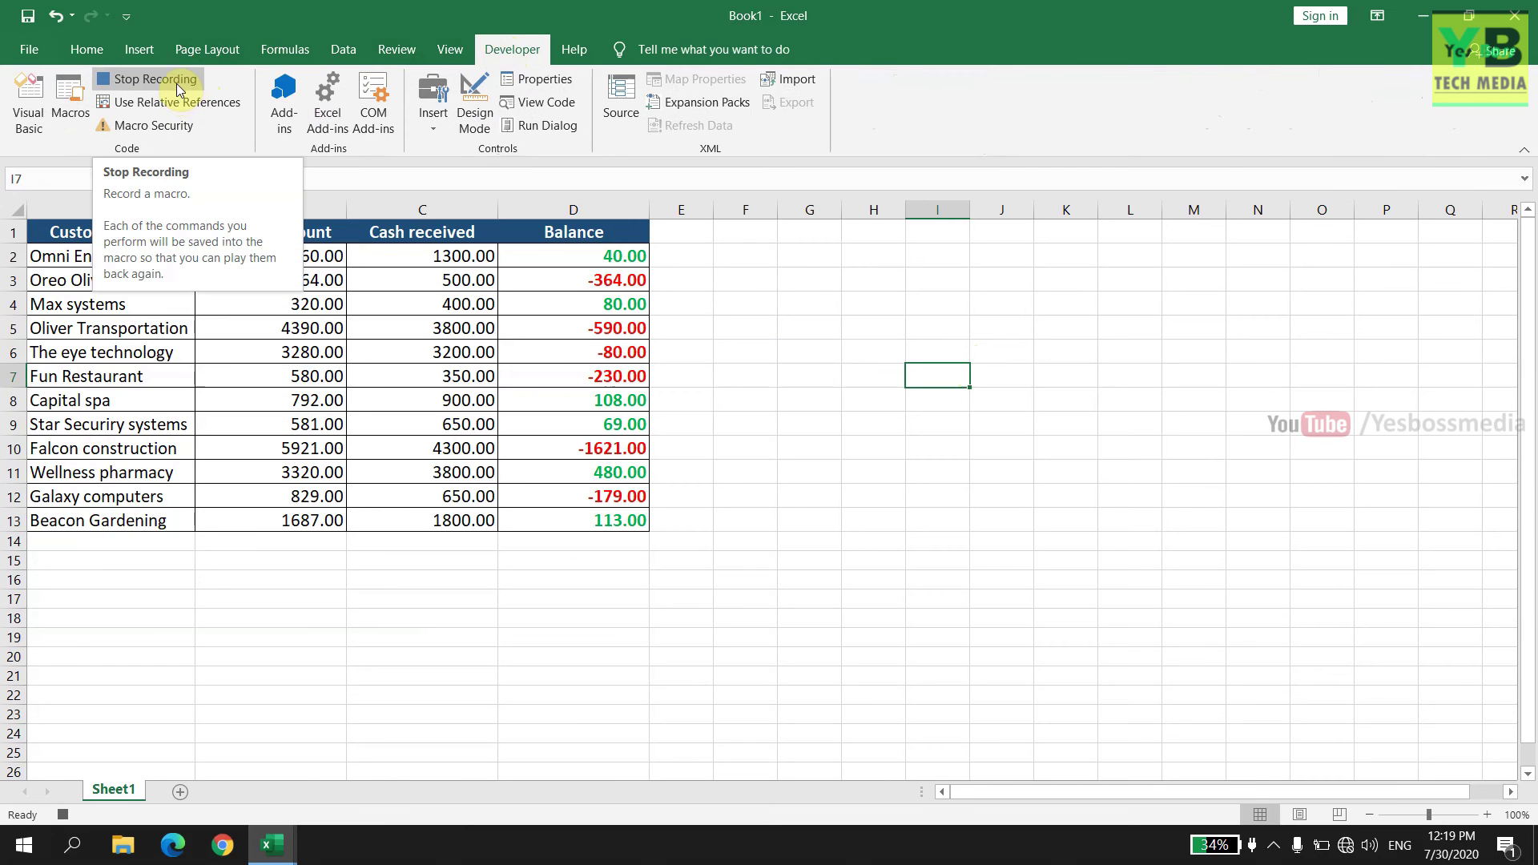
pyautogui.click(177, 80)
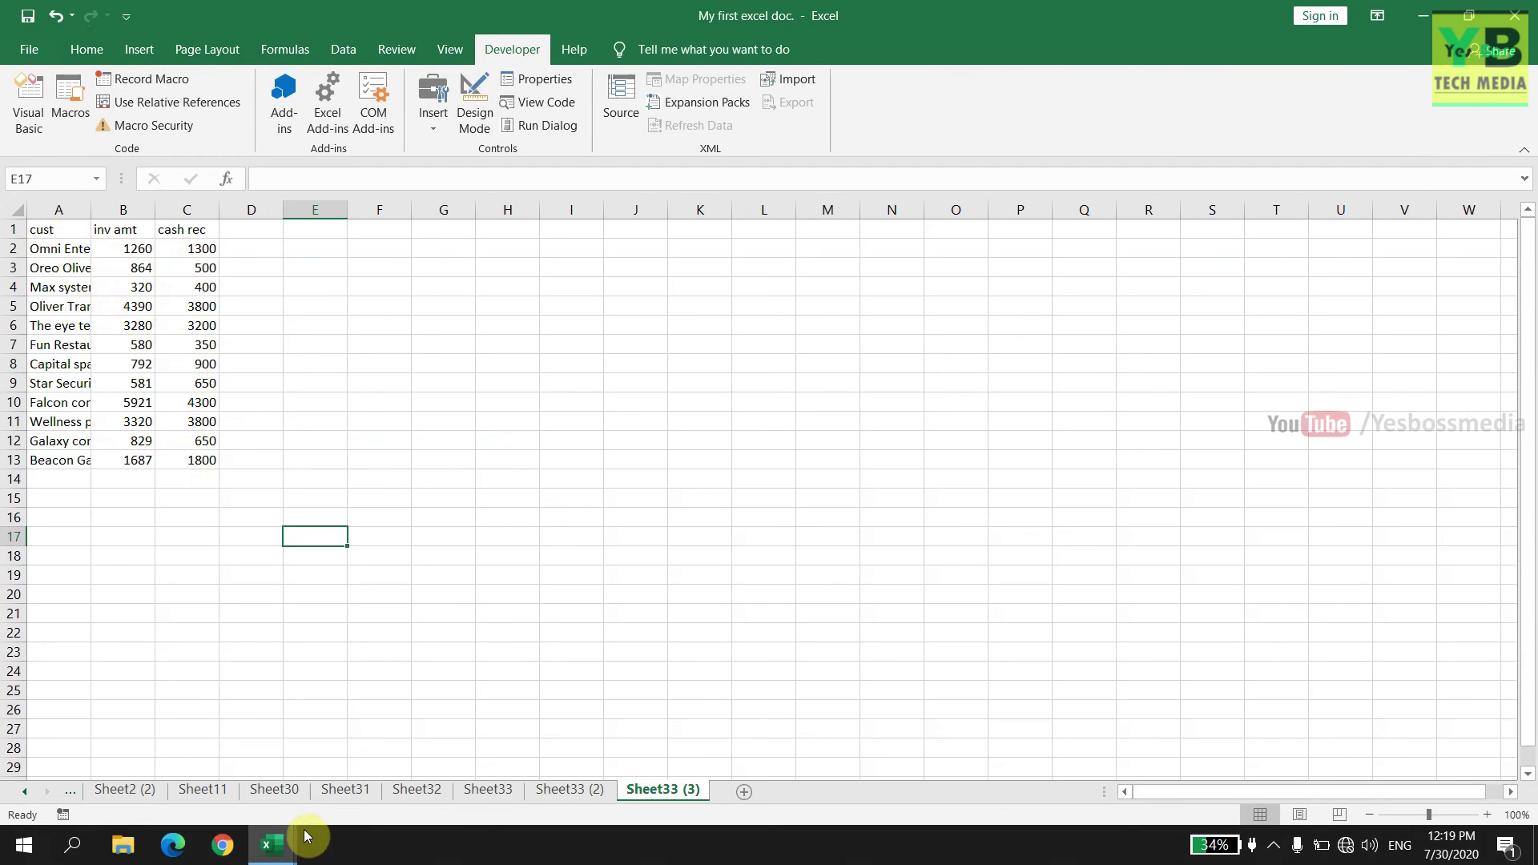
pyautogui.click(274, 856)
pyautogui.click(354, 789)
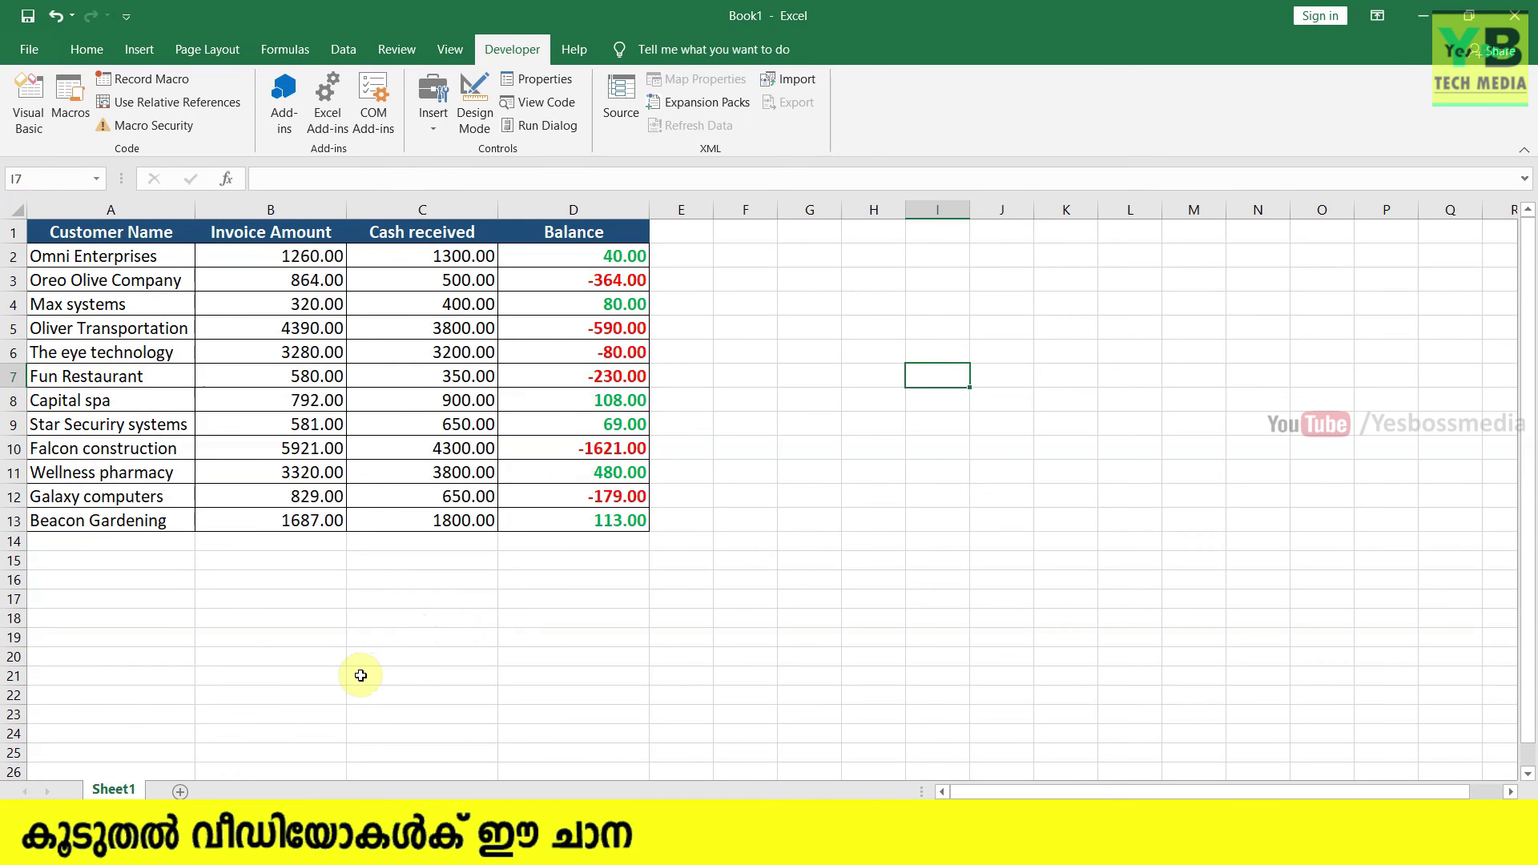
pyautogui.click(193, 793)
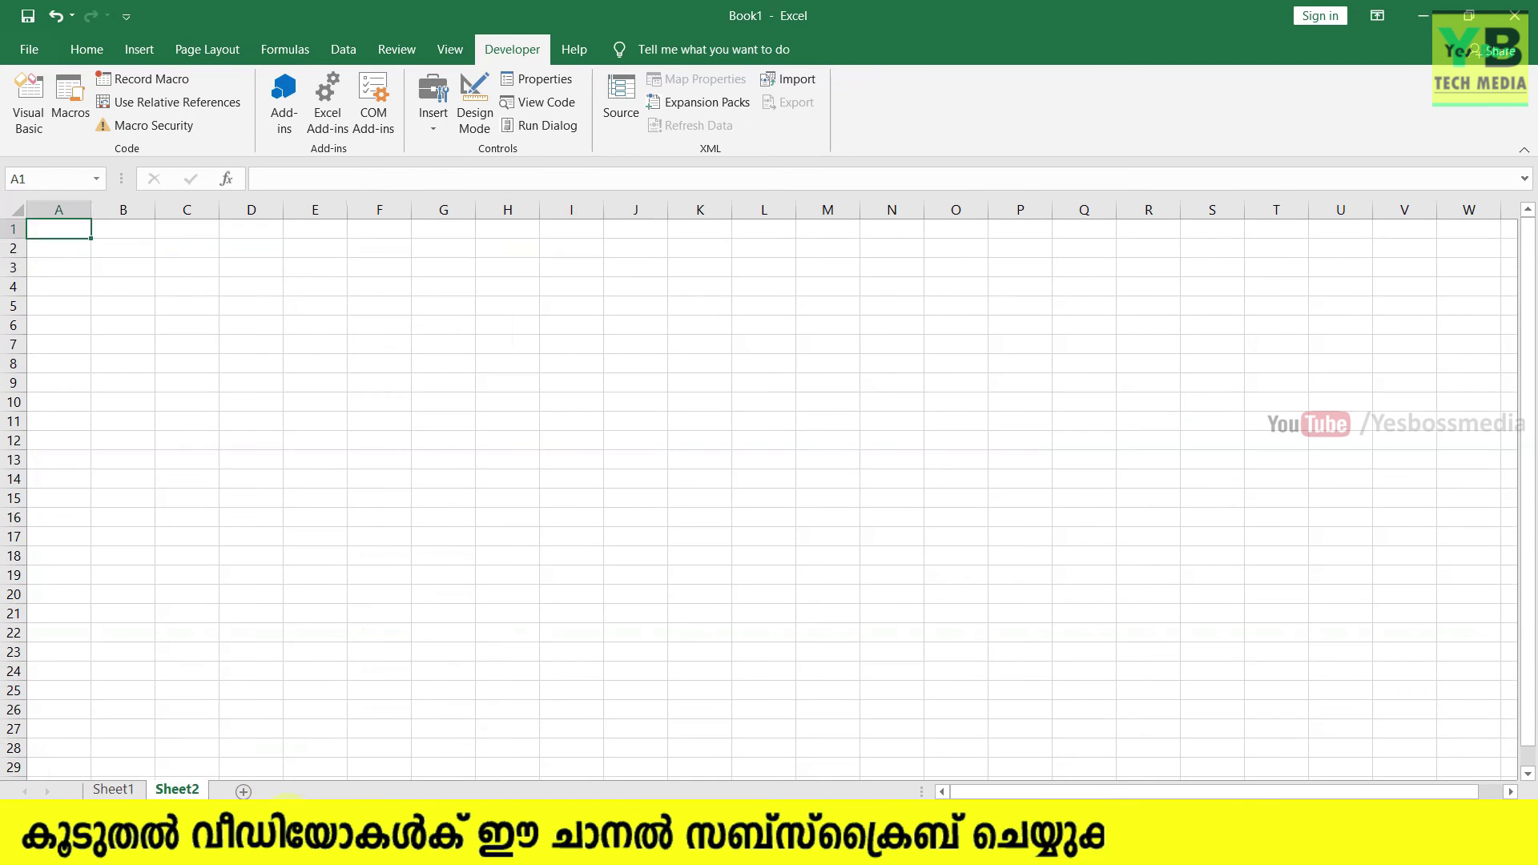
# - Copy rows 1 to 13 from Sheet33 (3) of My first excel doc. and paste them into Sheet2 of Book1 from row 1
pyautogui.click(216, 767)
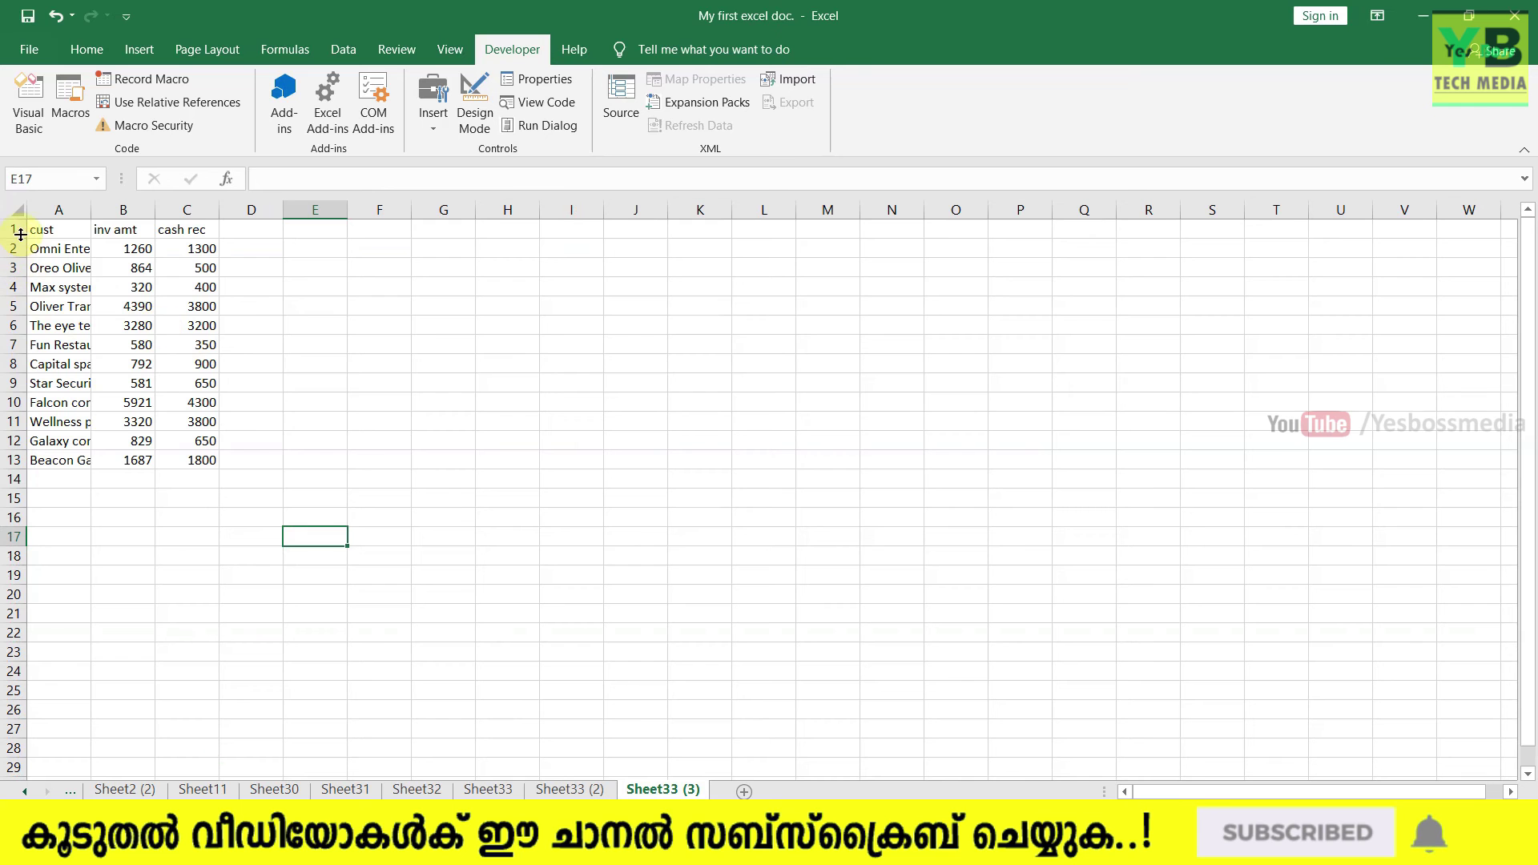
pyautogui.moveTo(10, 230); pyautogui.dragTo(15, 463)
pyautogui.hotkey('ctrl', 'c')
pyautogui.moveTo(272, 845)
pyautogui.click(344, 776)
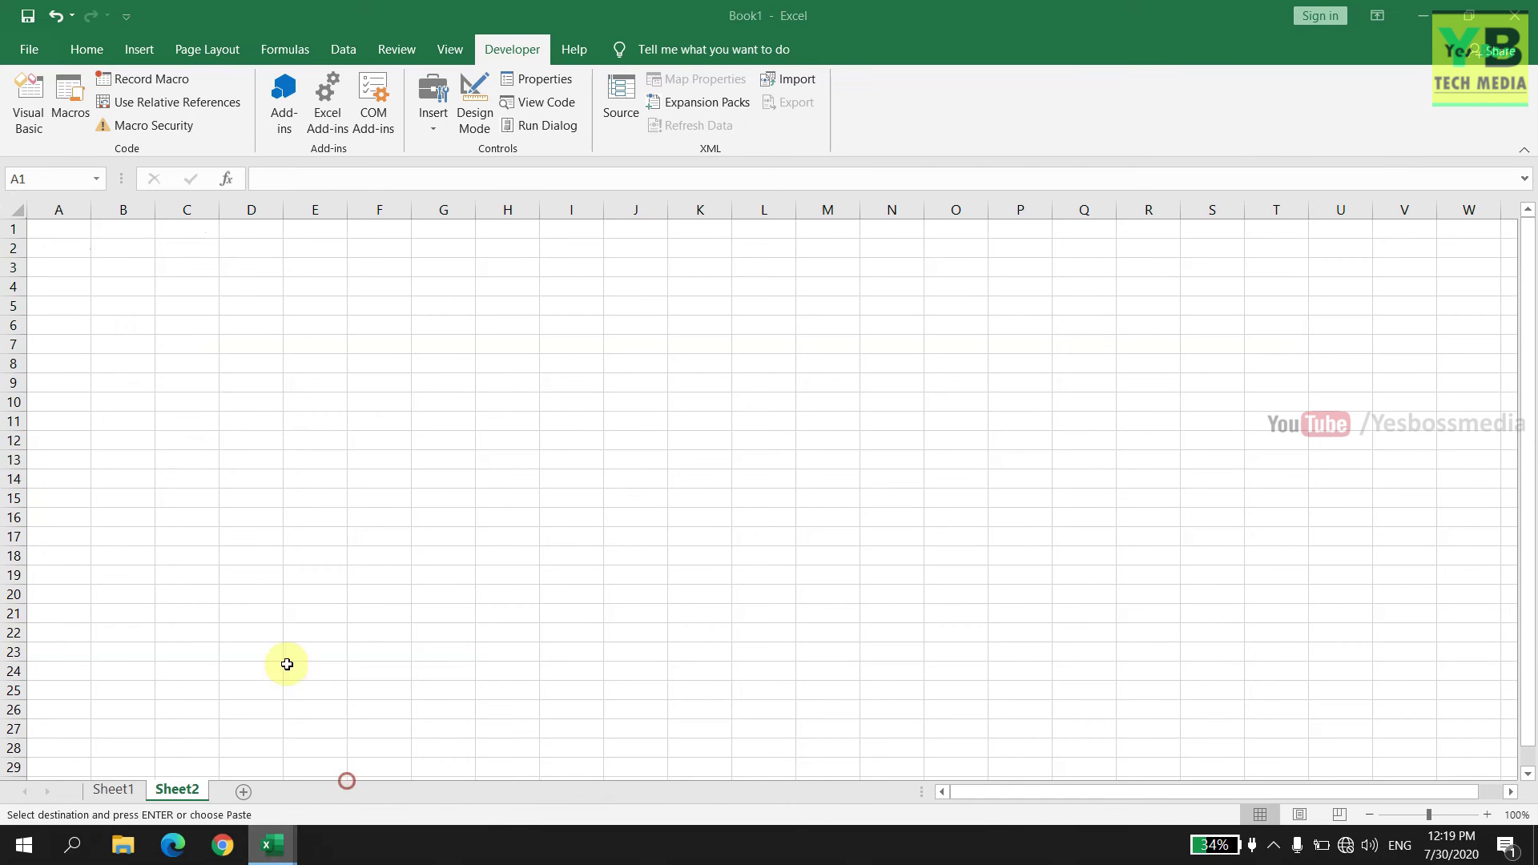
pyautogui.click(12, 231)
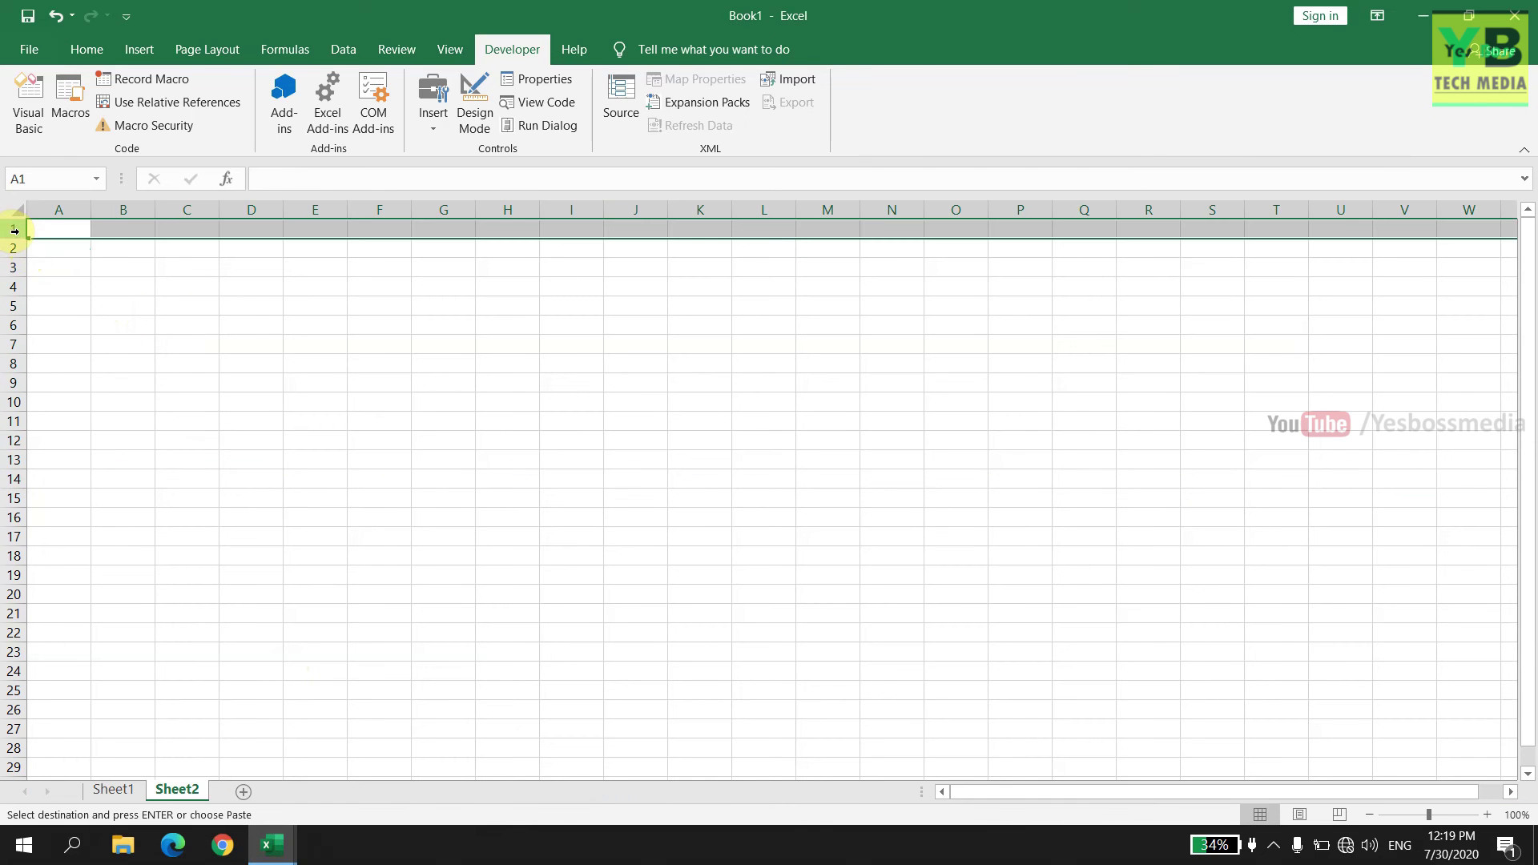
pyautogui.hotkey('ctrl', 'v')
pyautogui.click(376, 535)
pyautogui.click(292, 286)
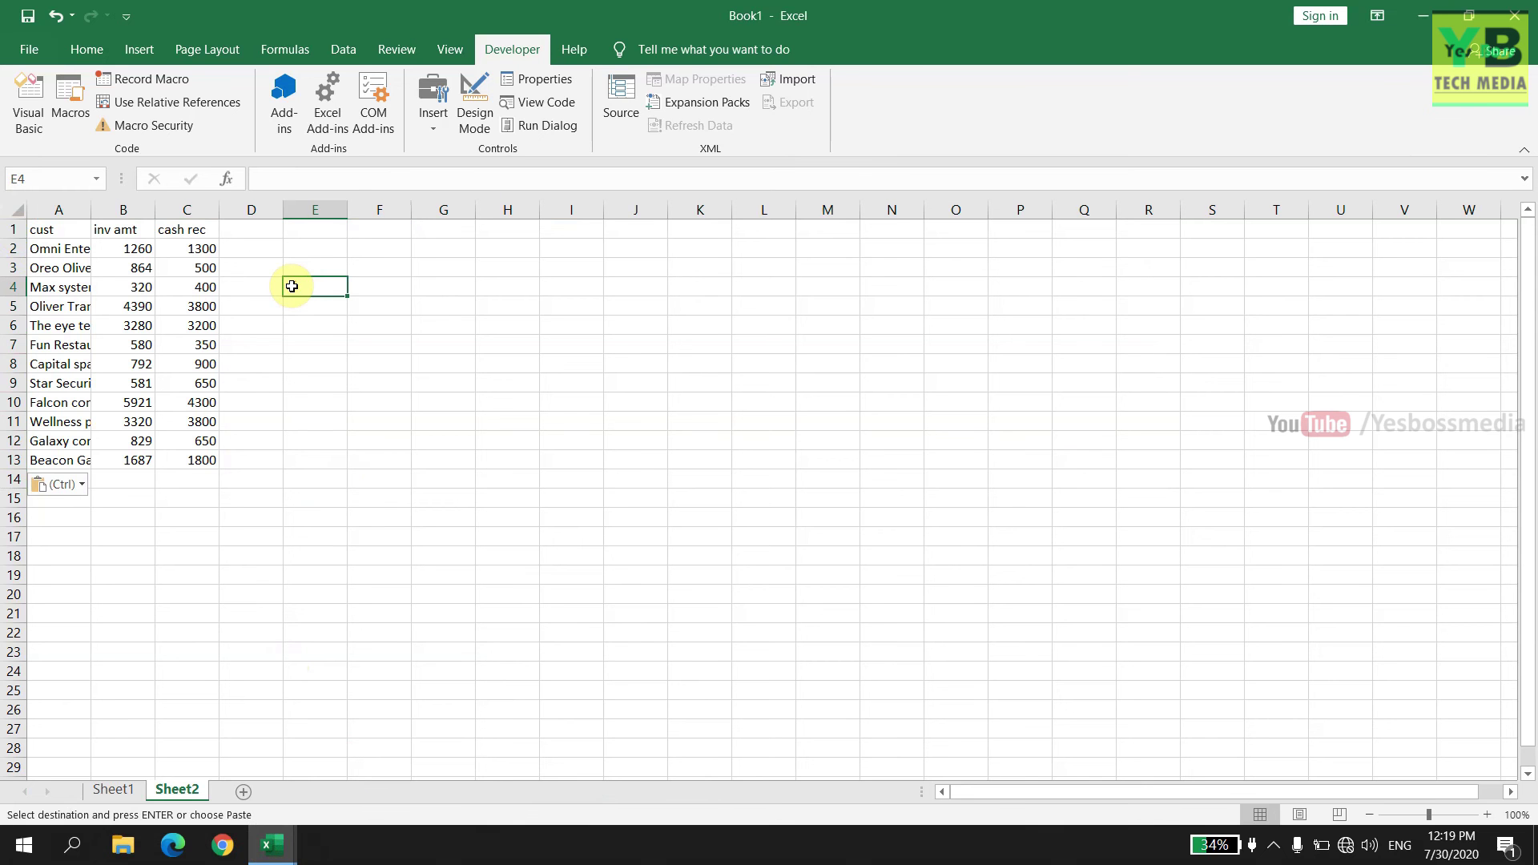
# - Compare Sheet1 with the raw data on Sheet2 and run the Formatcustomer macro on Sheet2
pyautogui.click(105, 790)
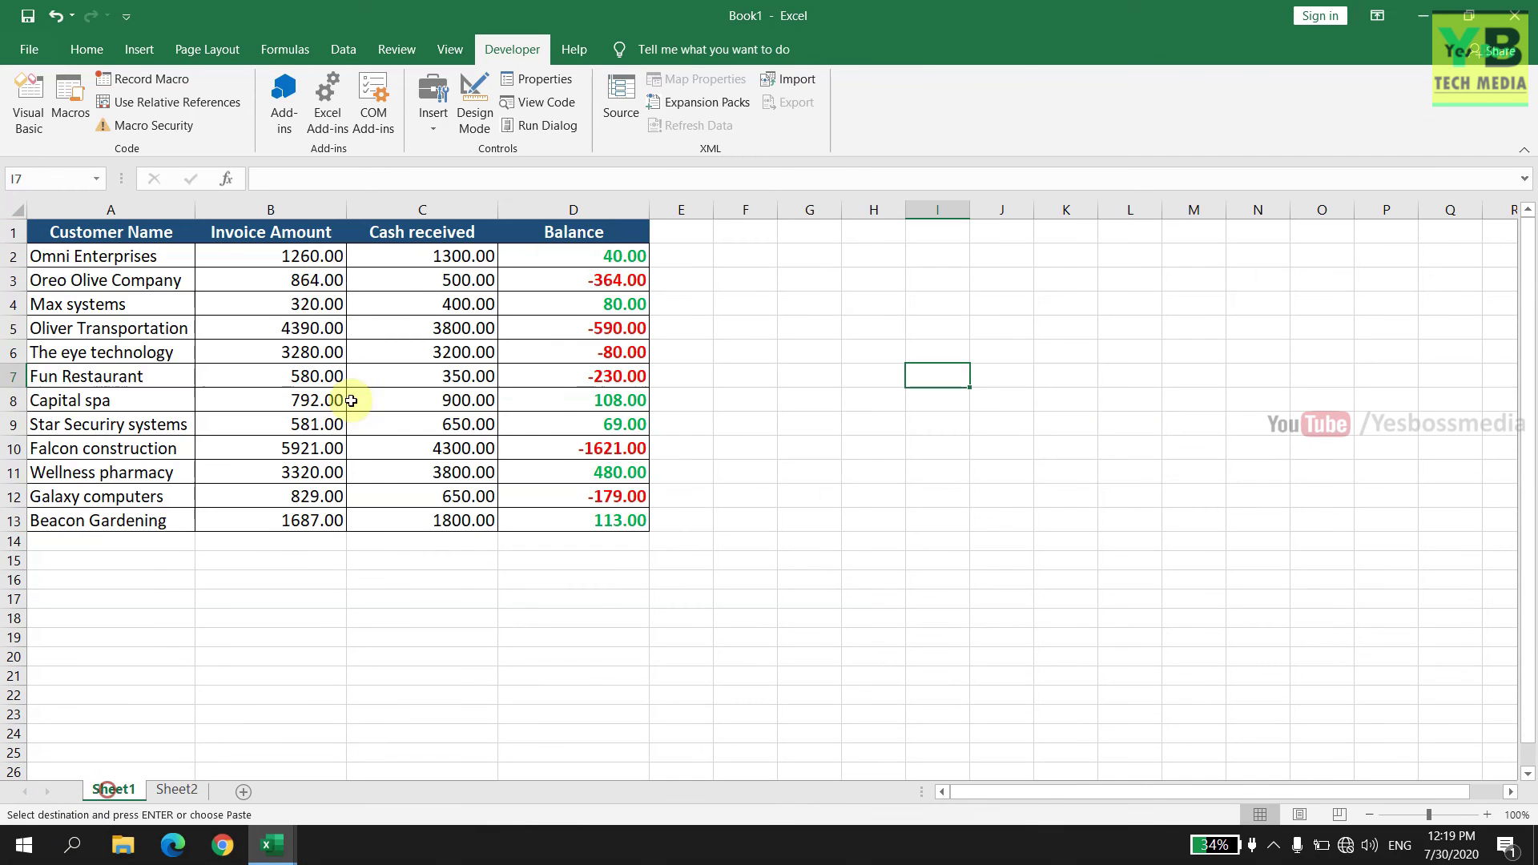
pyautogui.click(186, 791)
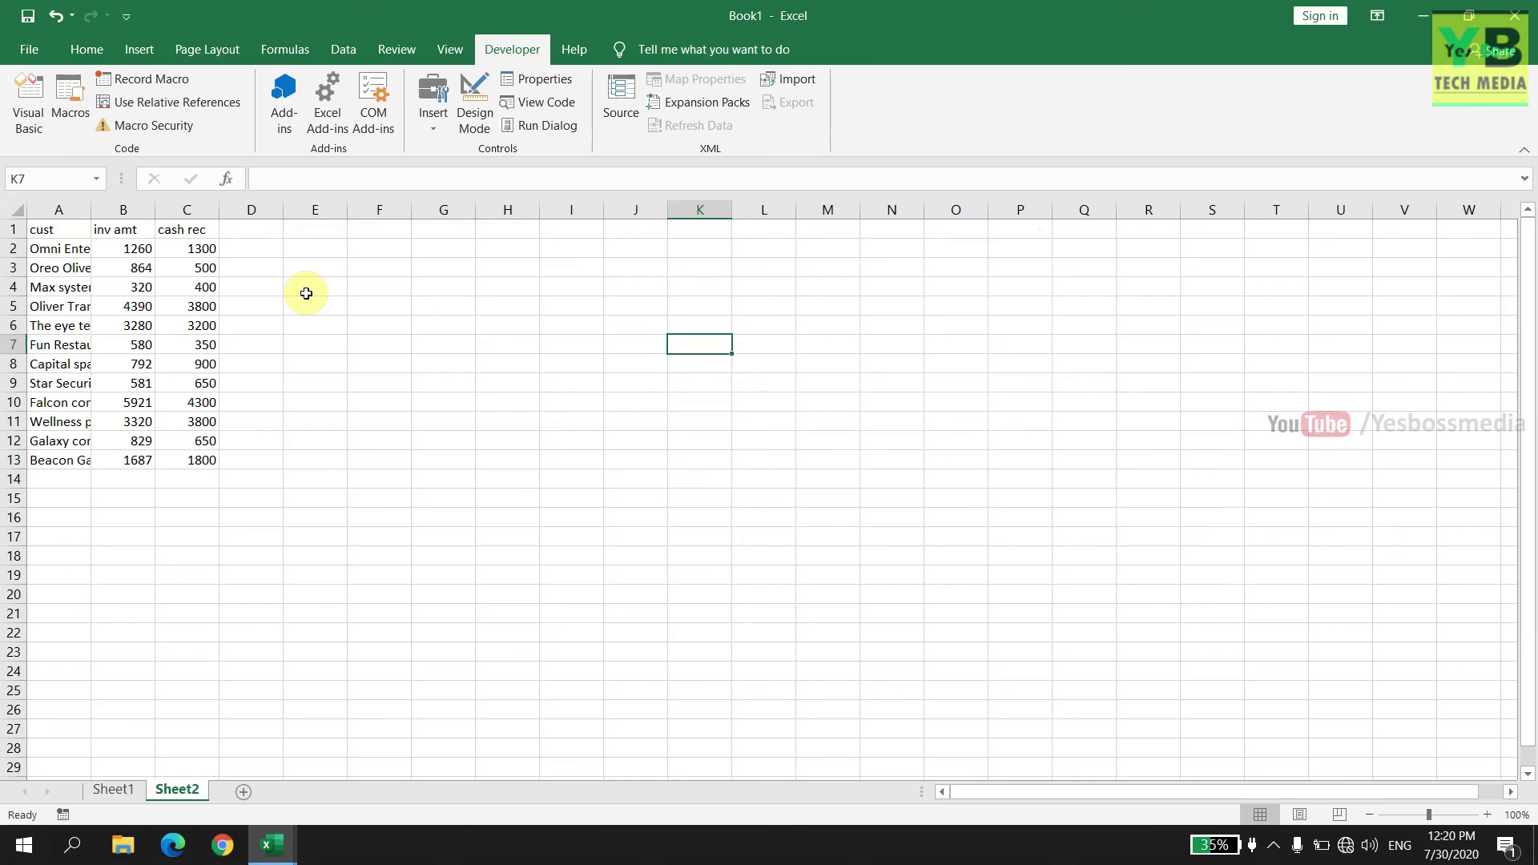
pyautogui.click(72, 101)
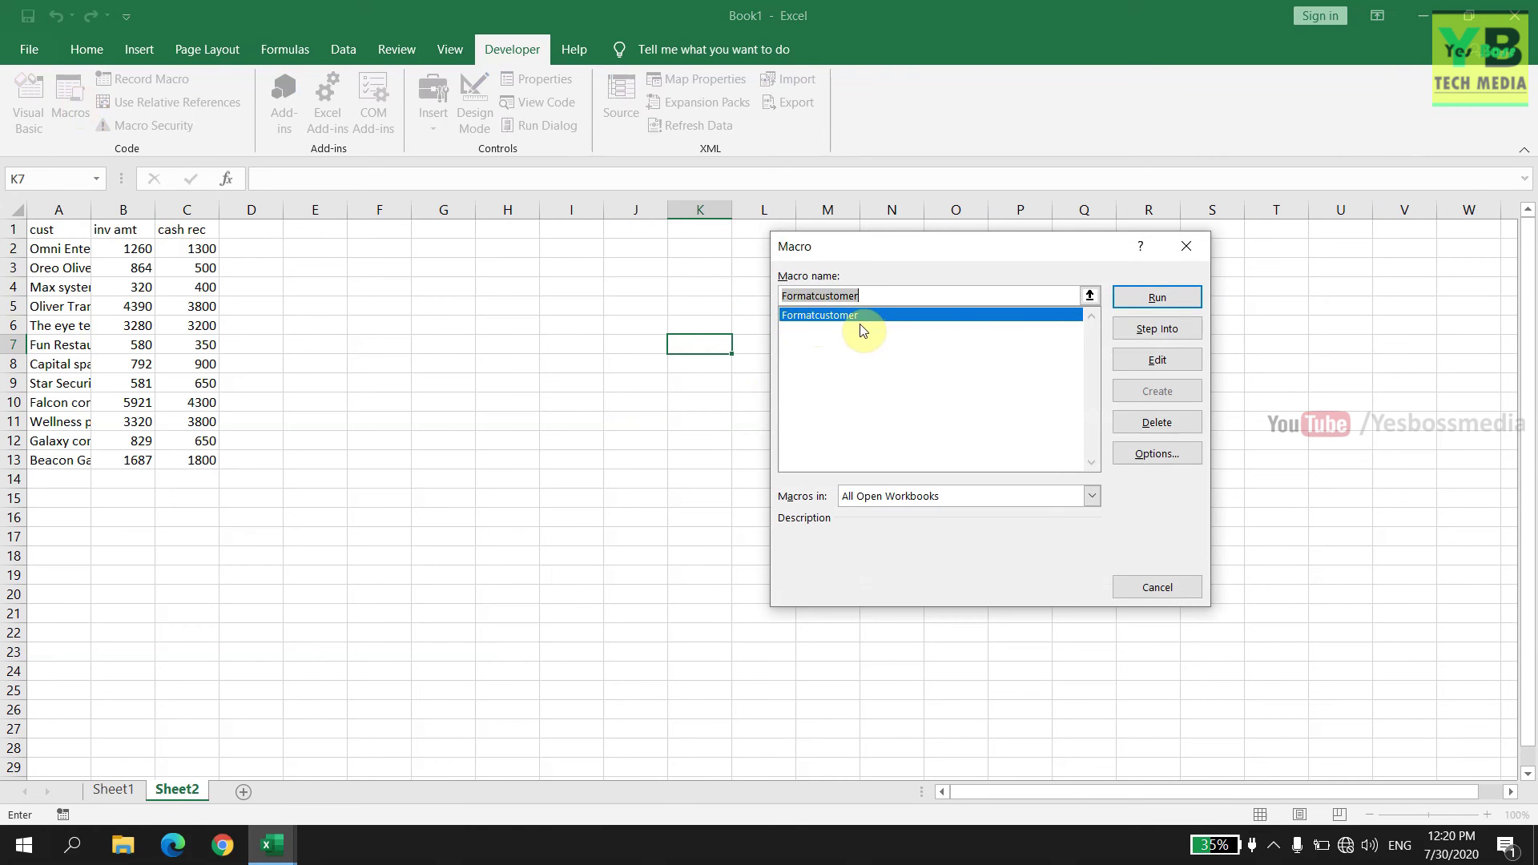
pyautogui.click(978, 315)
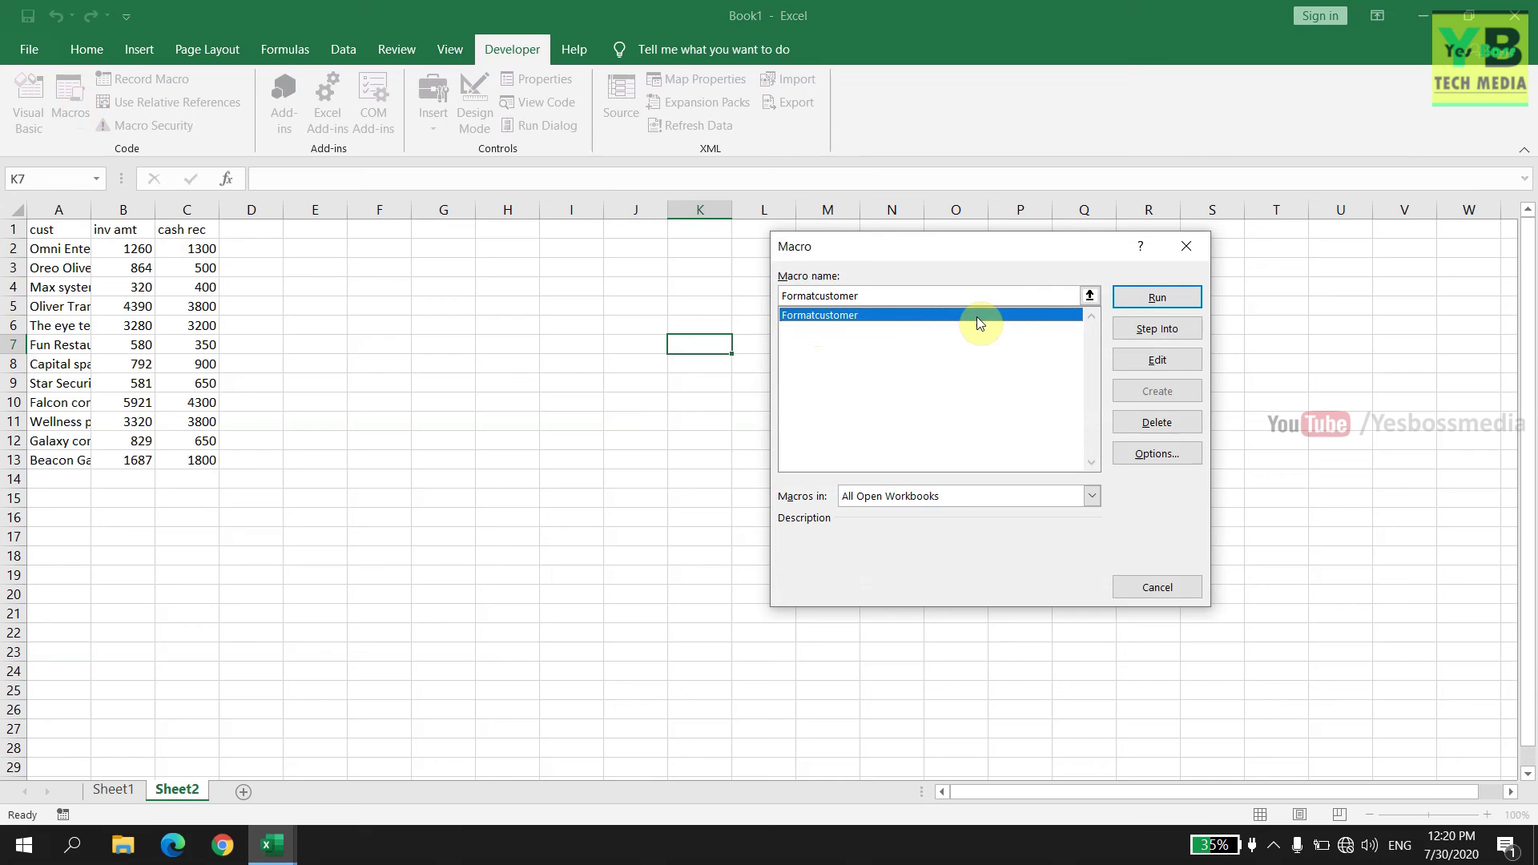
pyautogui.click(1153, 298)
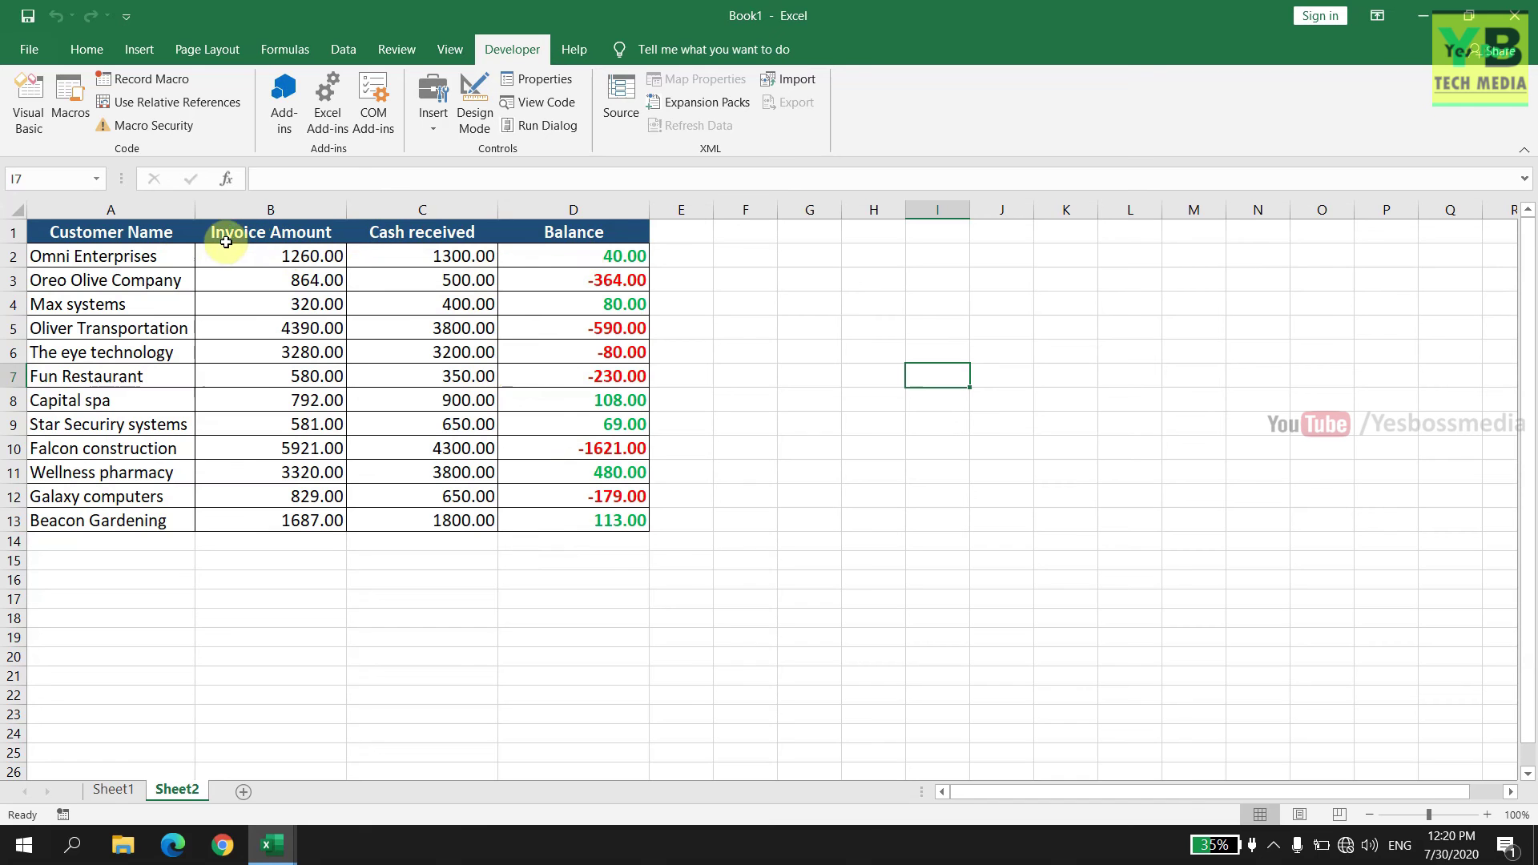
# - Compare the unformatted source data in My first excel doc. with the formatted table in Book1
pyautogui.click(273, 848)
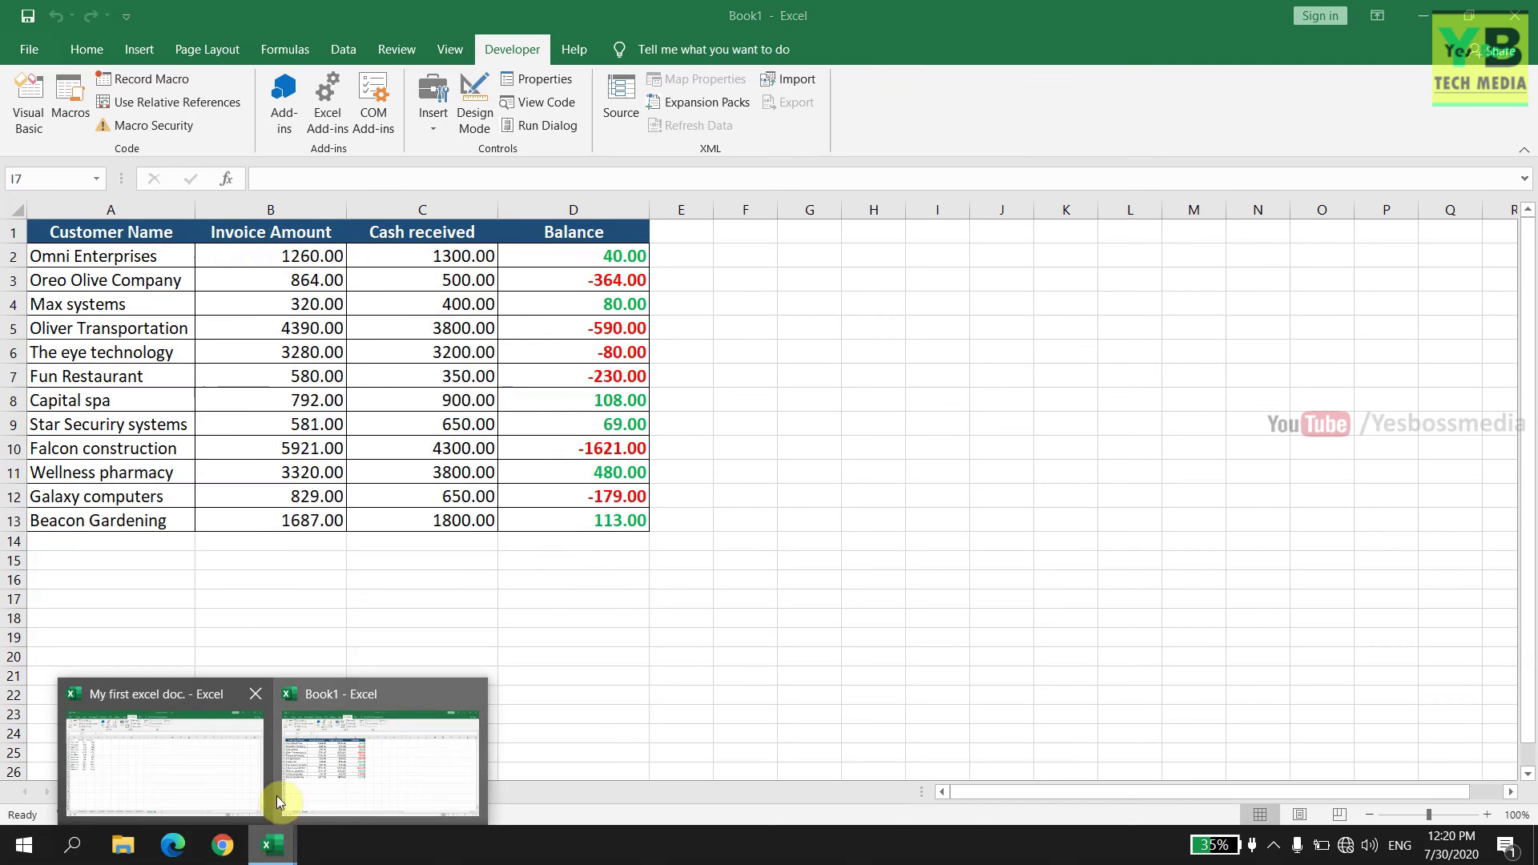
pyautogui.click(217, 775)
pyautogui.click(277, 850)
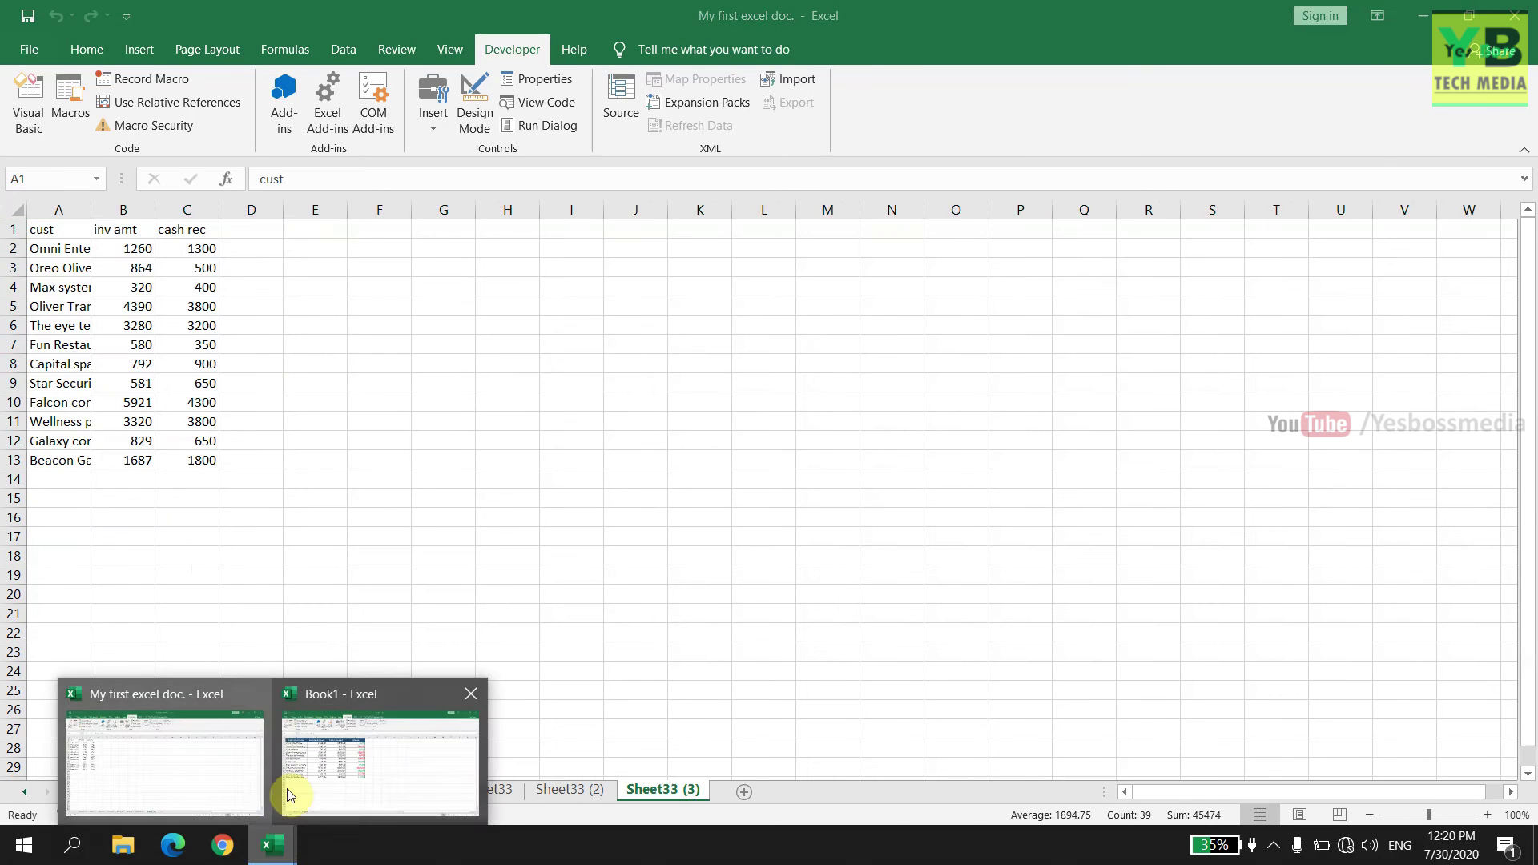
pyautogui.click(353, 805)
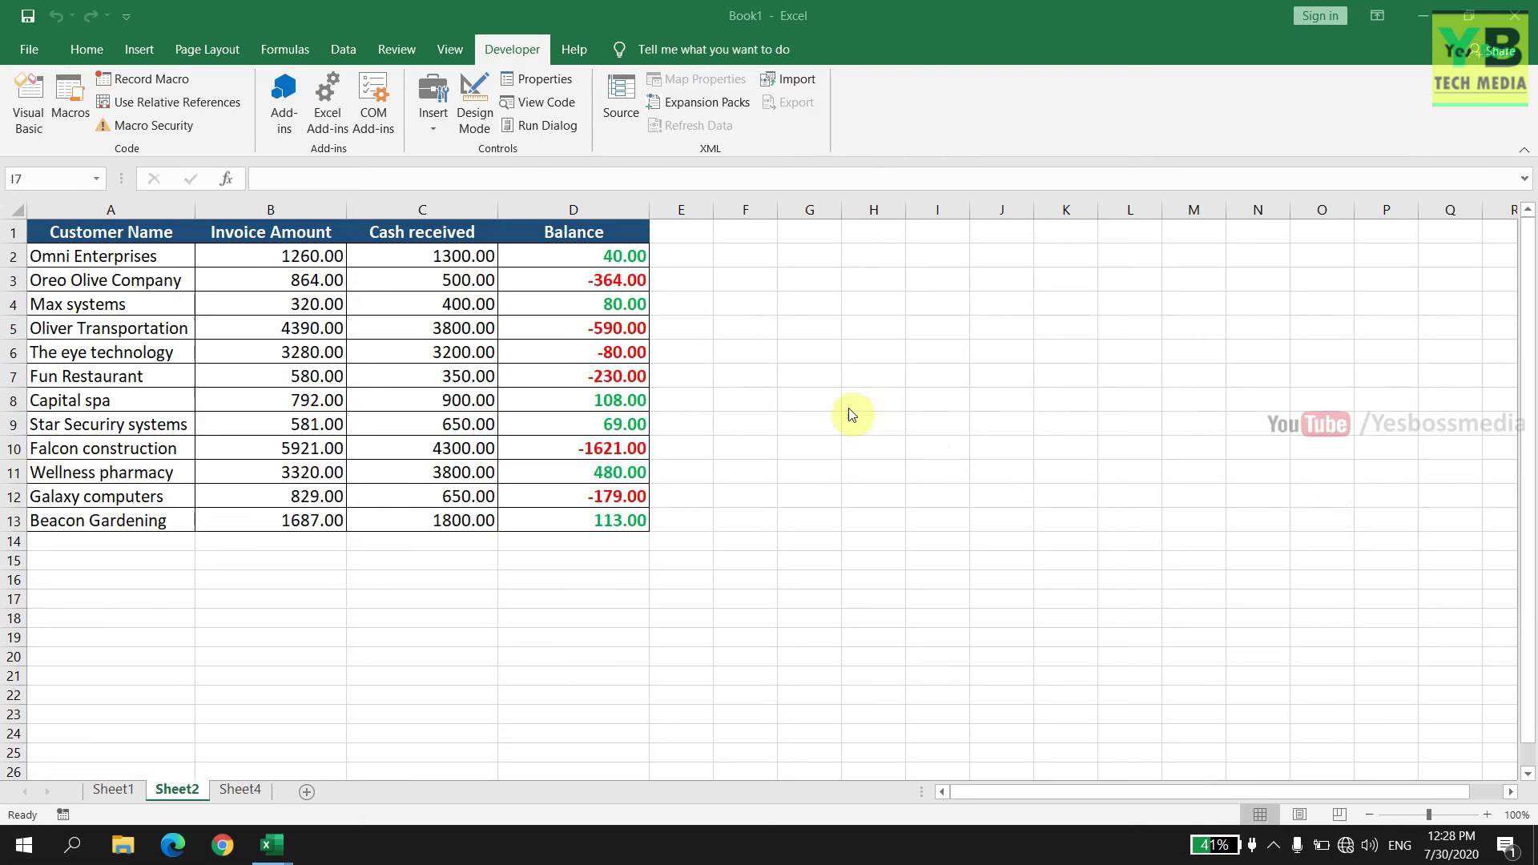
# - Open the Visual Basic editor and examine the recorded Formatcustomer code from beginning to end
pyautogui.click(32, 99)
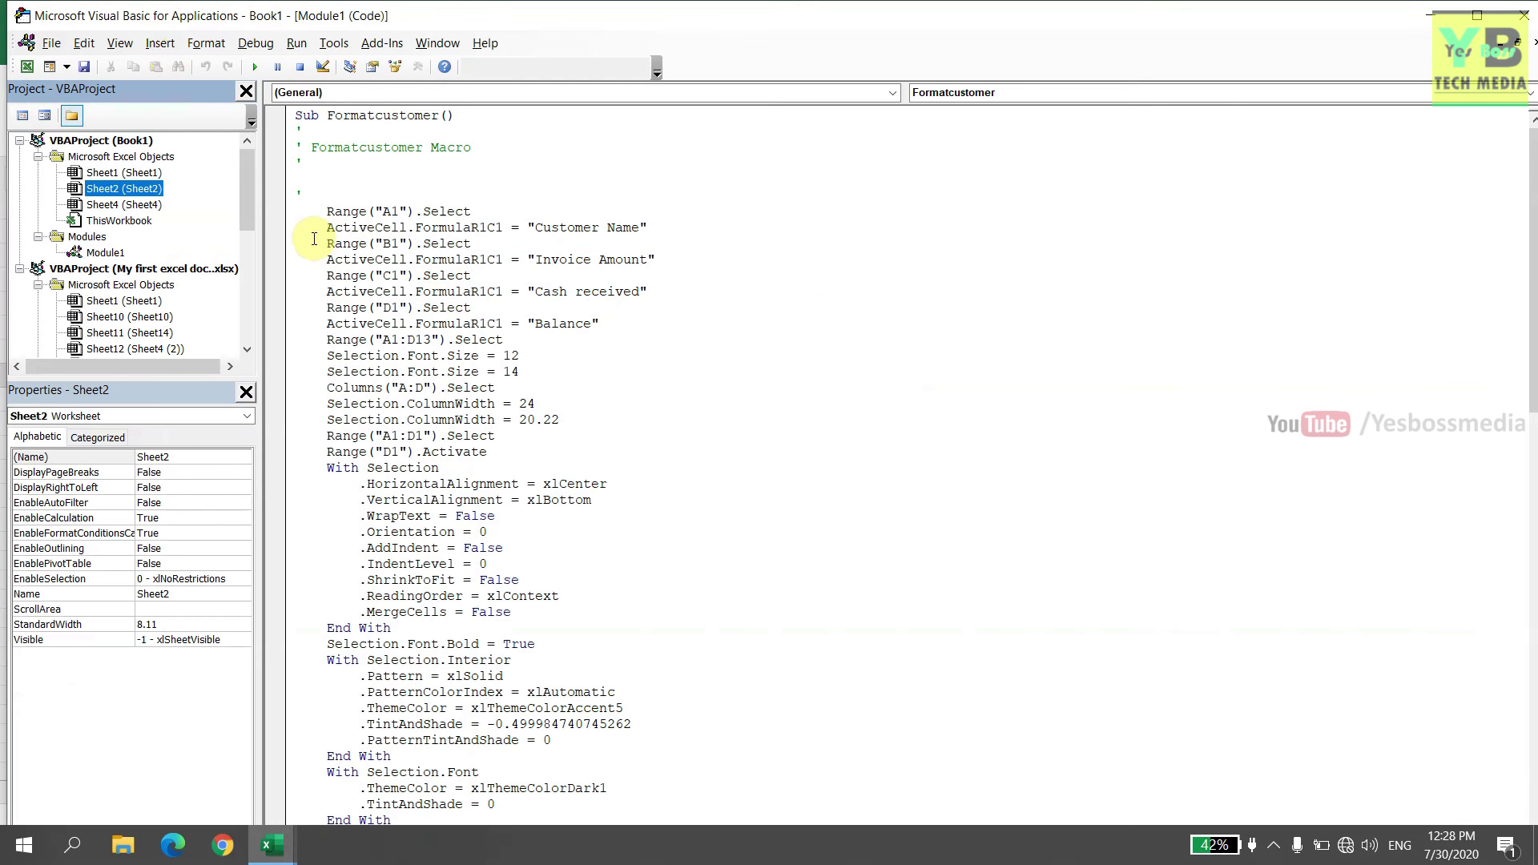
pyautogui.scroll(-6, 640, 324)
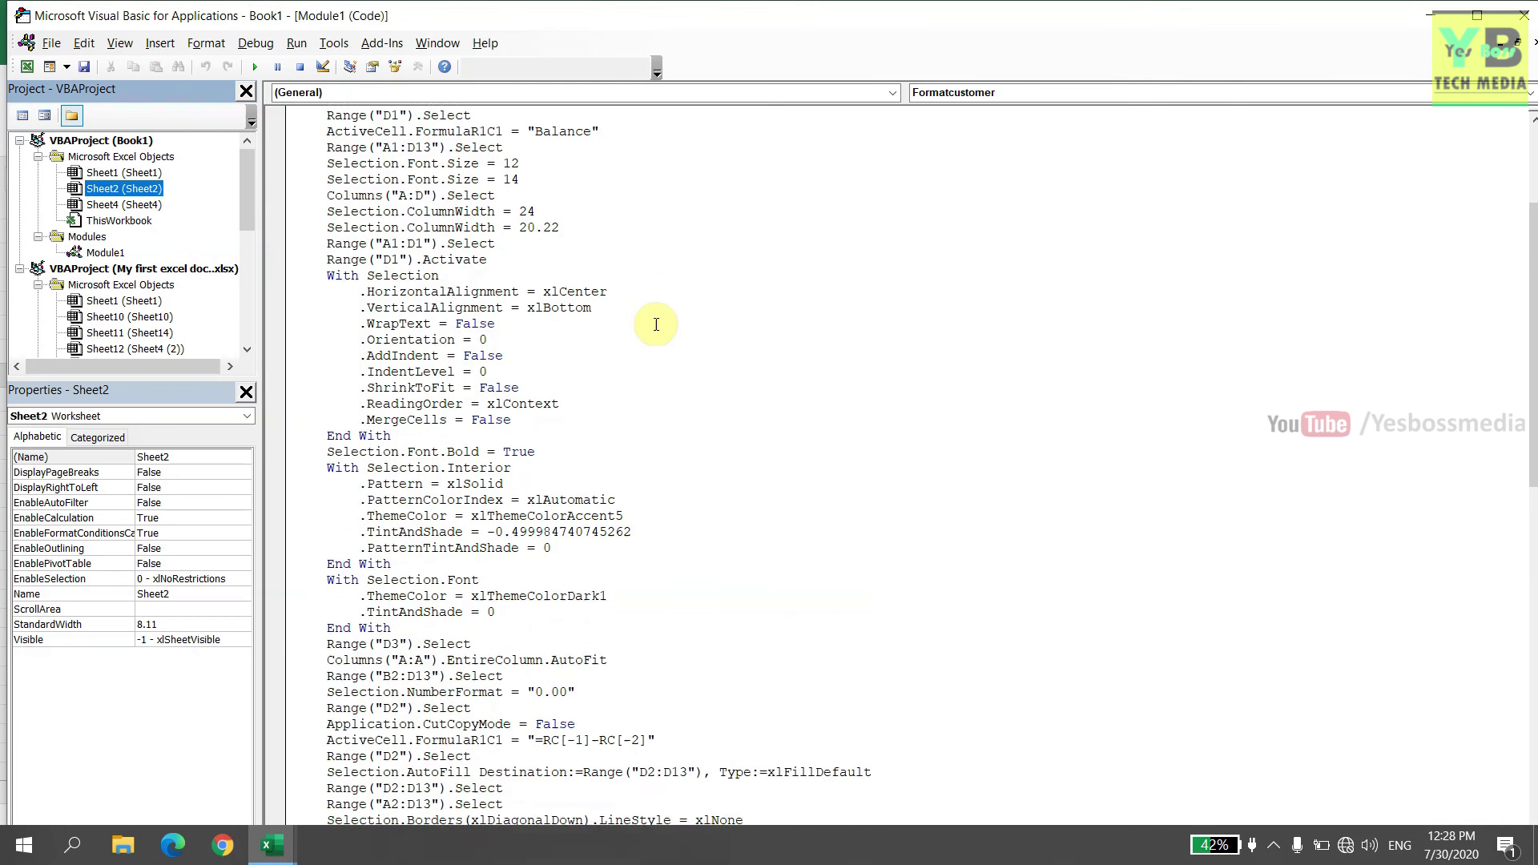
pyautogui.scroll(3, 627, 324)
pyautogui.scroll(3, 628, 325)
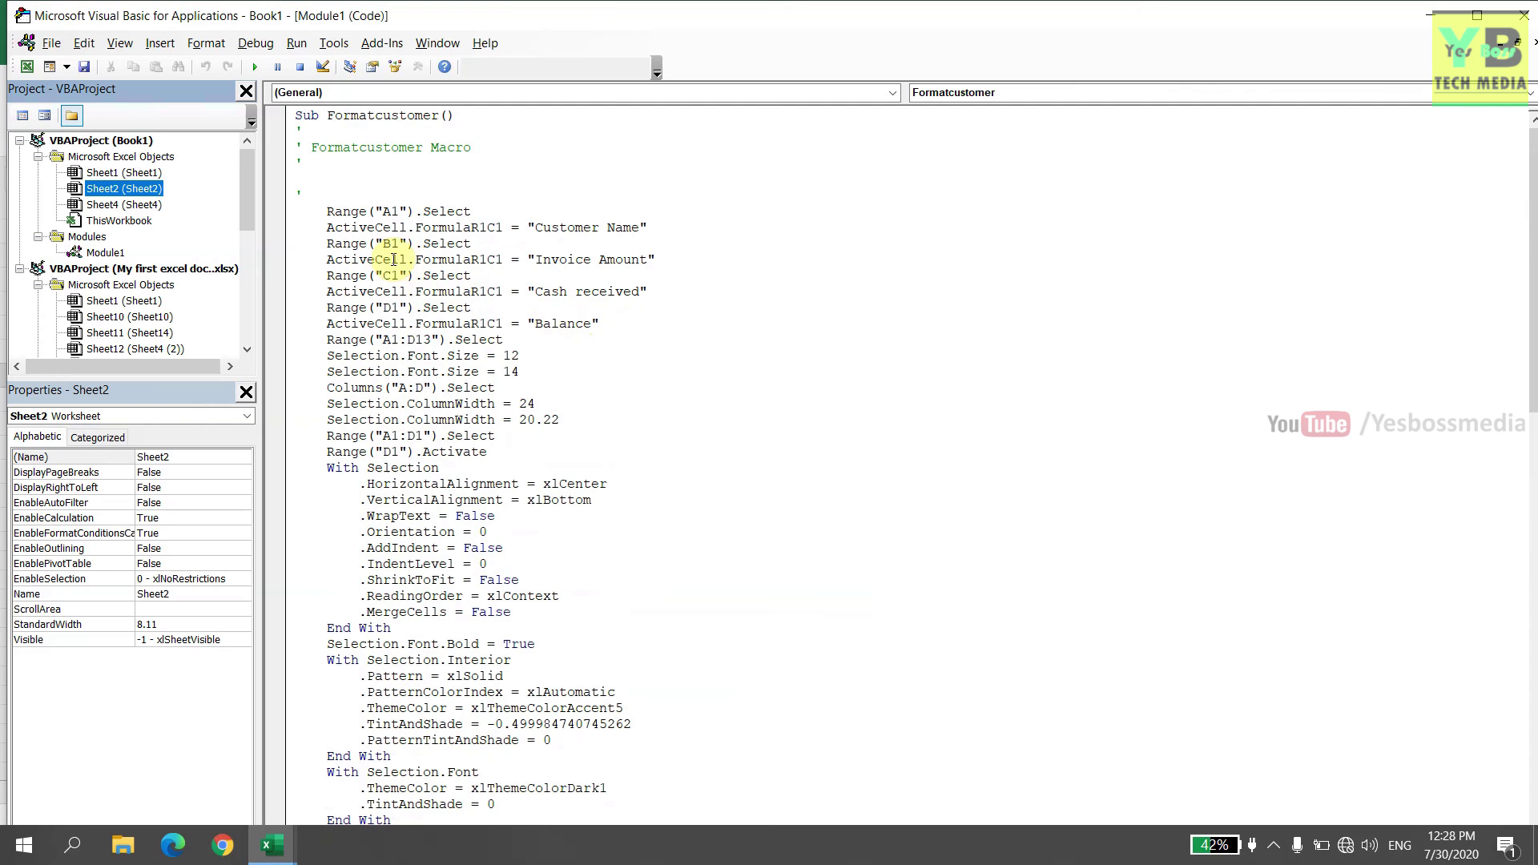
pyautogui.scroll(-16, 470, 352)
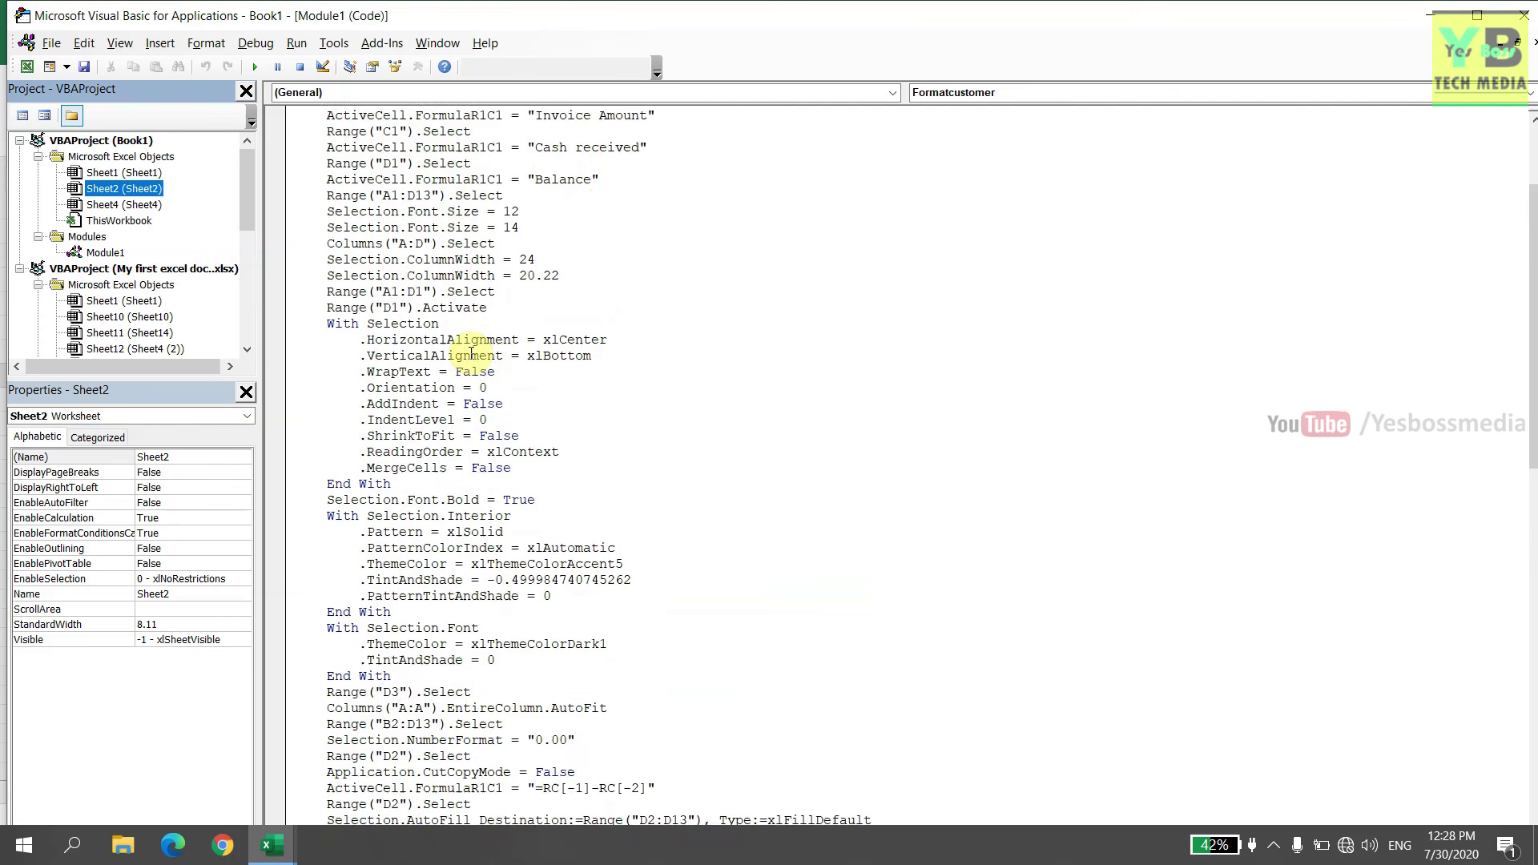
pyautogui.scroll(-7, 471, 353)
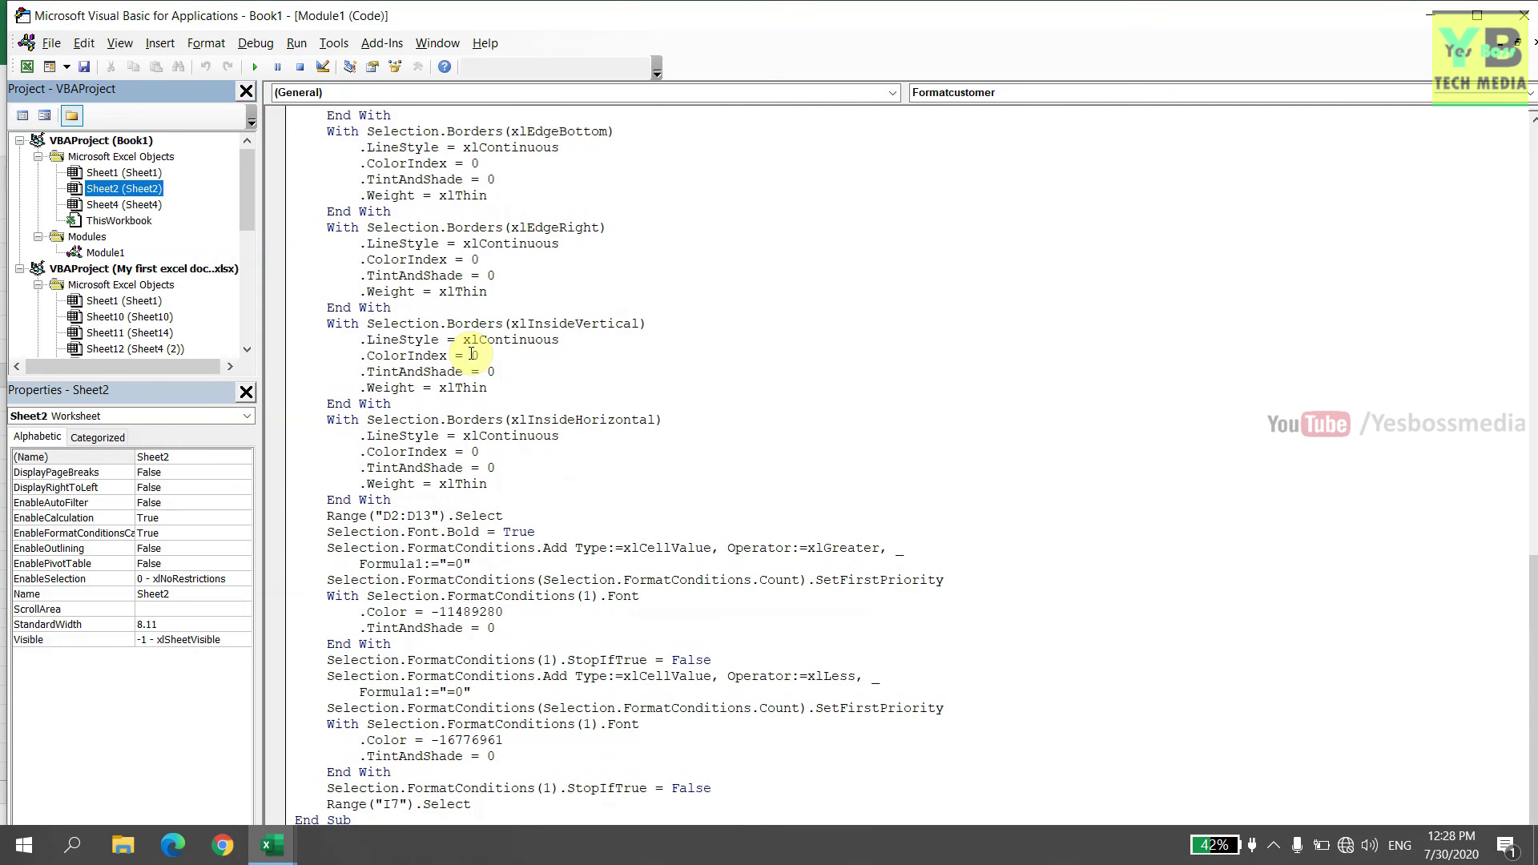
pyautogui.scroll(20, 873, 430)
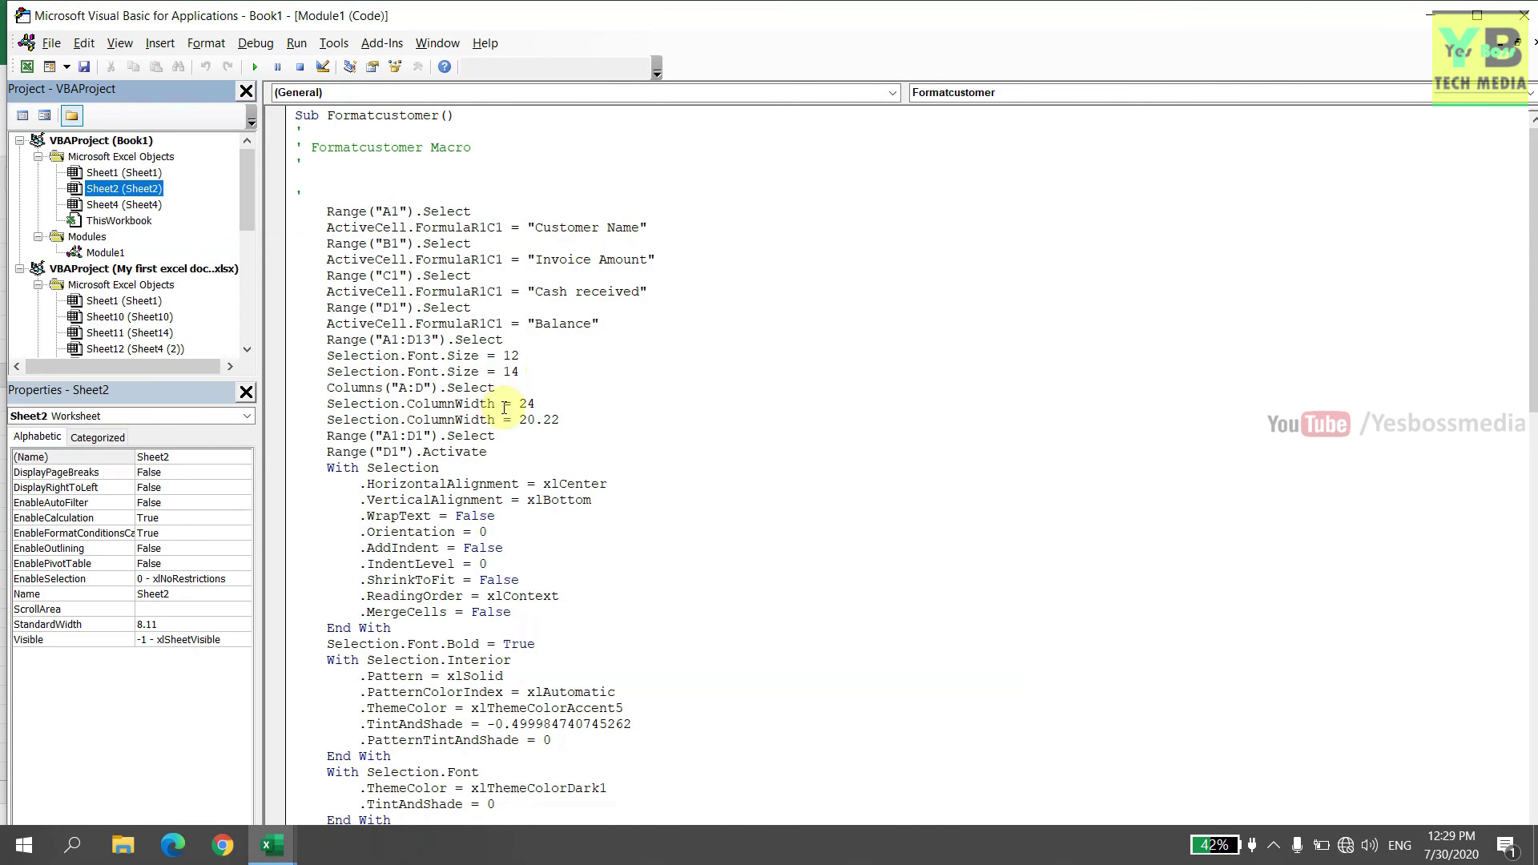
pyautogui.scroll(-18, 548, 409)
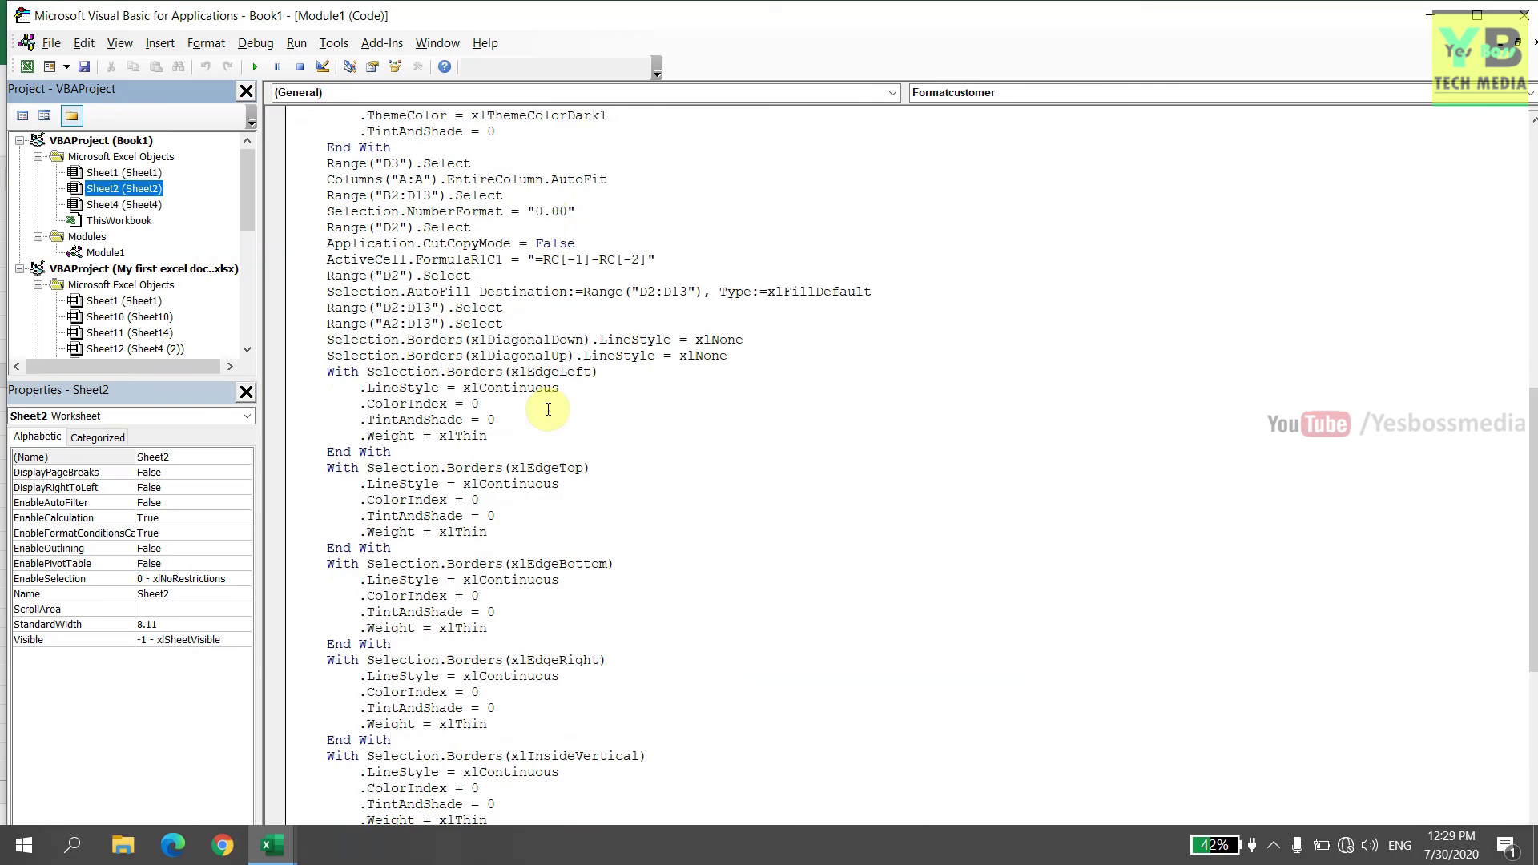
pyautogui.scroll(-4, 548, 409)
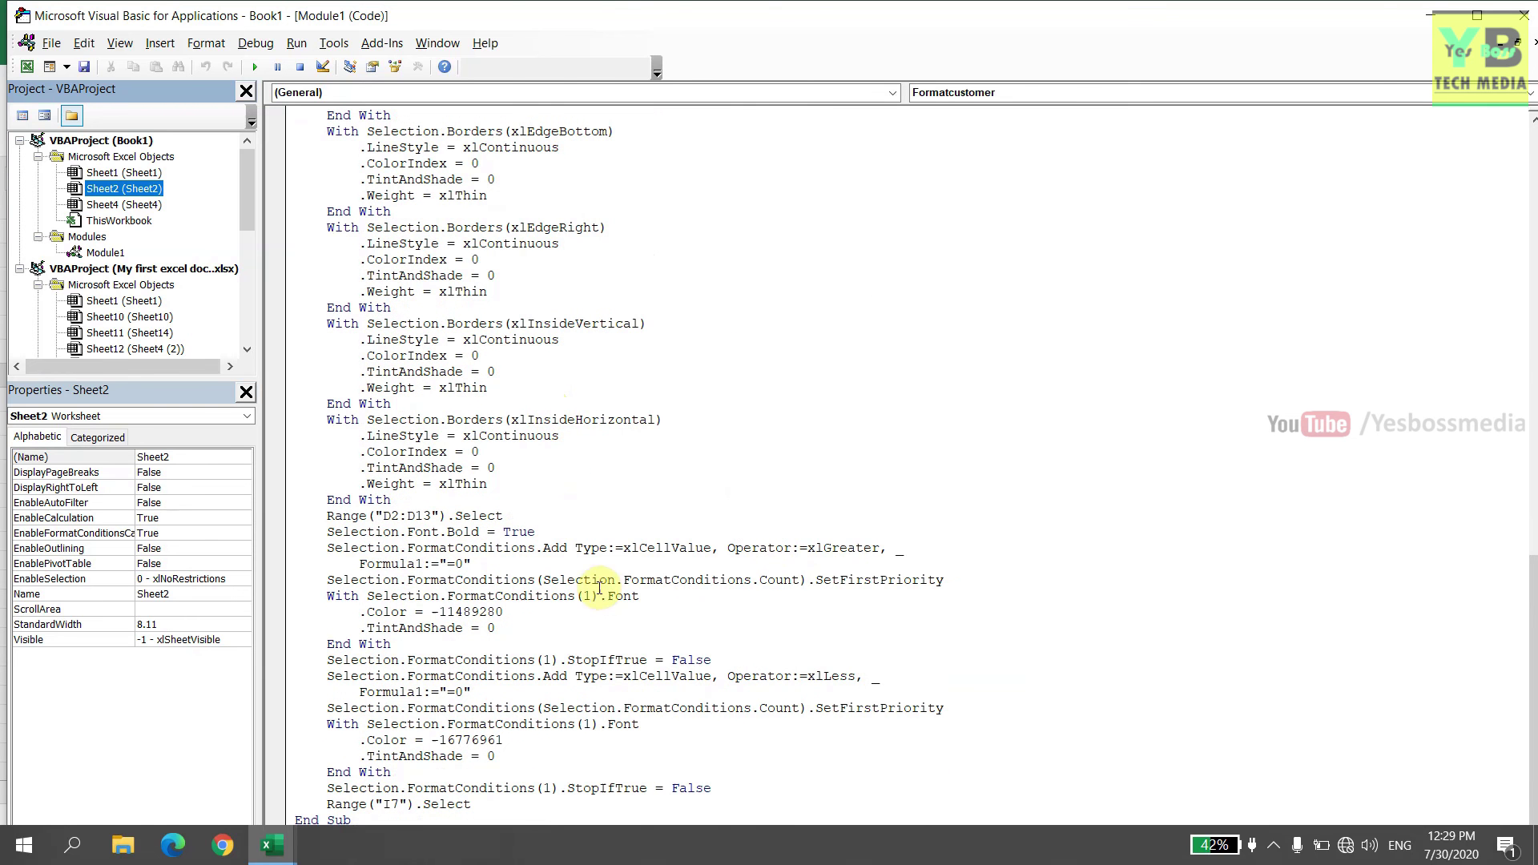
pyautogui.scroll(9, 579, 577)
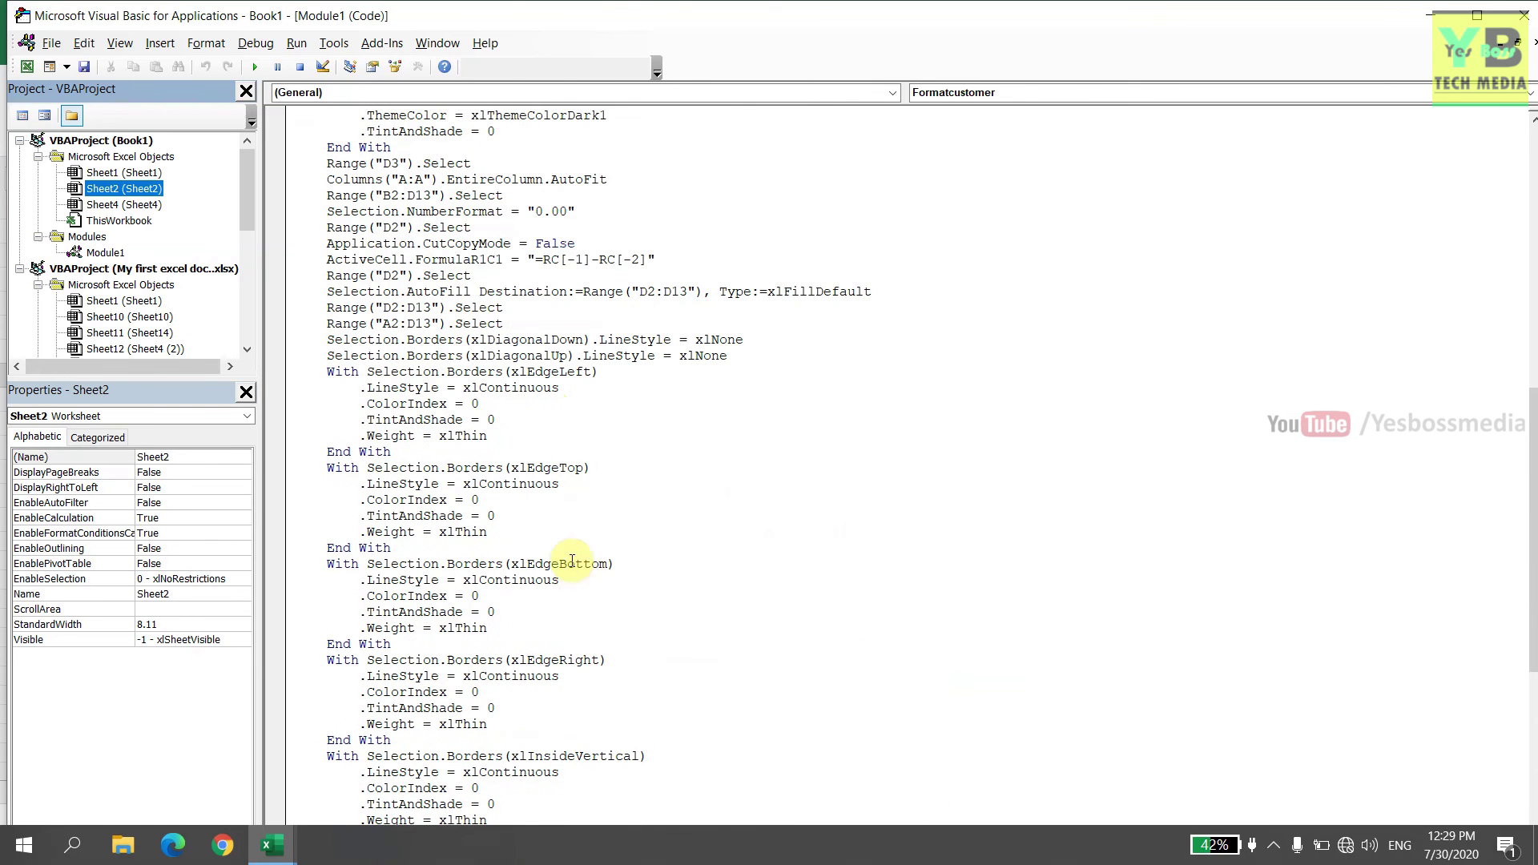
pyautogui.scroll(4, 569, 543)
pyautogui.scroll(10, 570, 543)
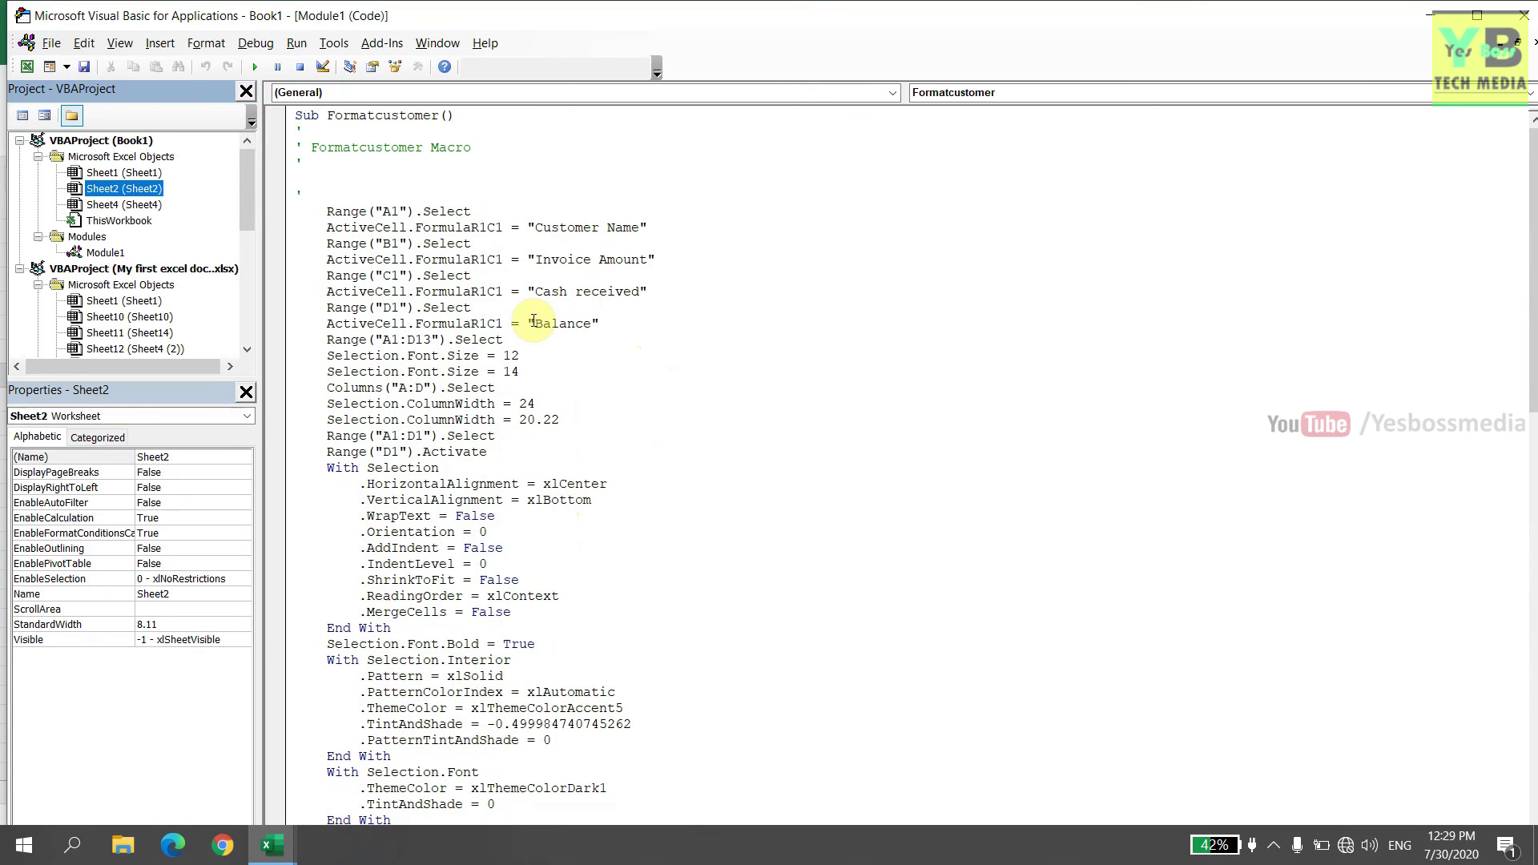
# - Change the D1 header text in the Formatcustomer code to "Available Balance" and close the Visual Basic editor
pyautogui.click(273, 856)
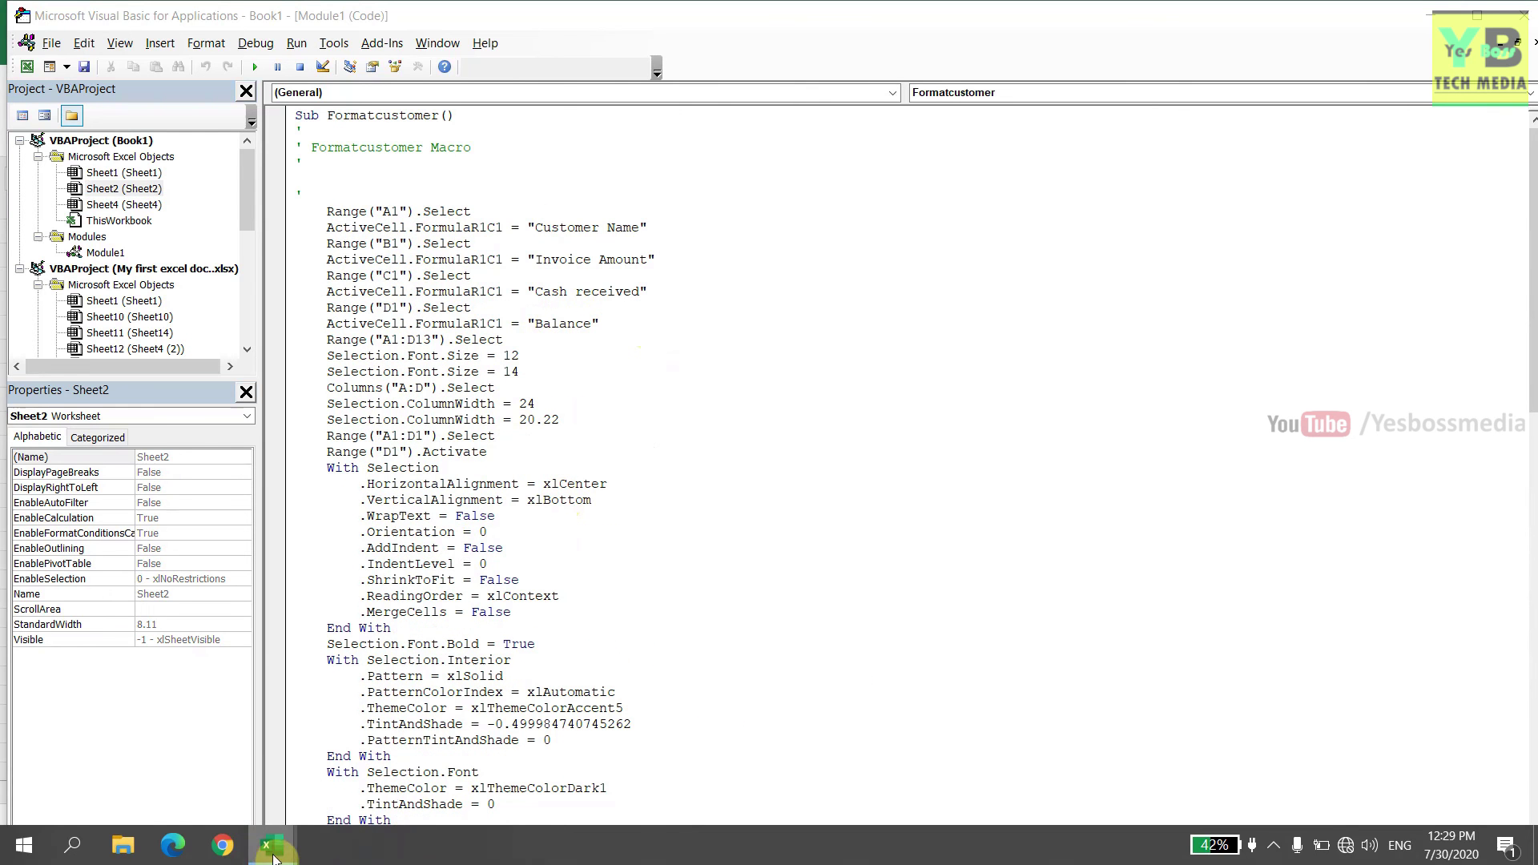
pyautogui.click(345, 761)
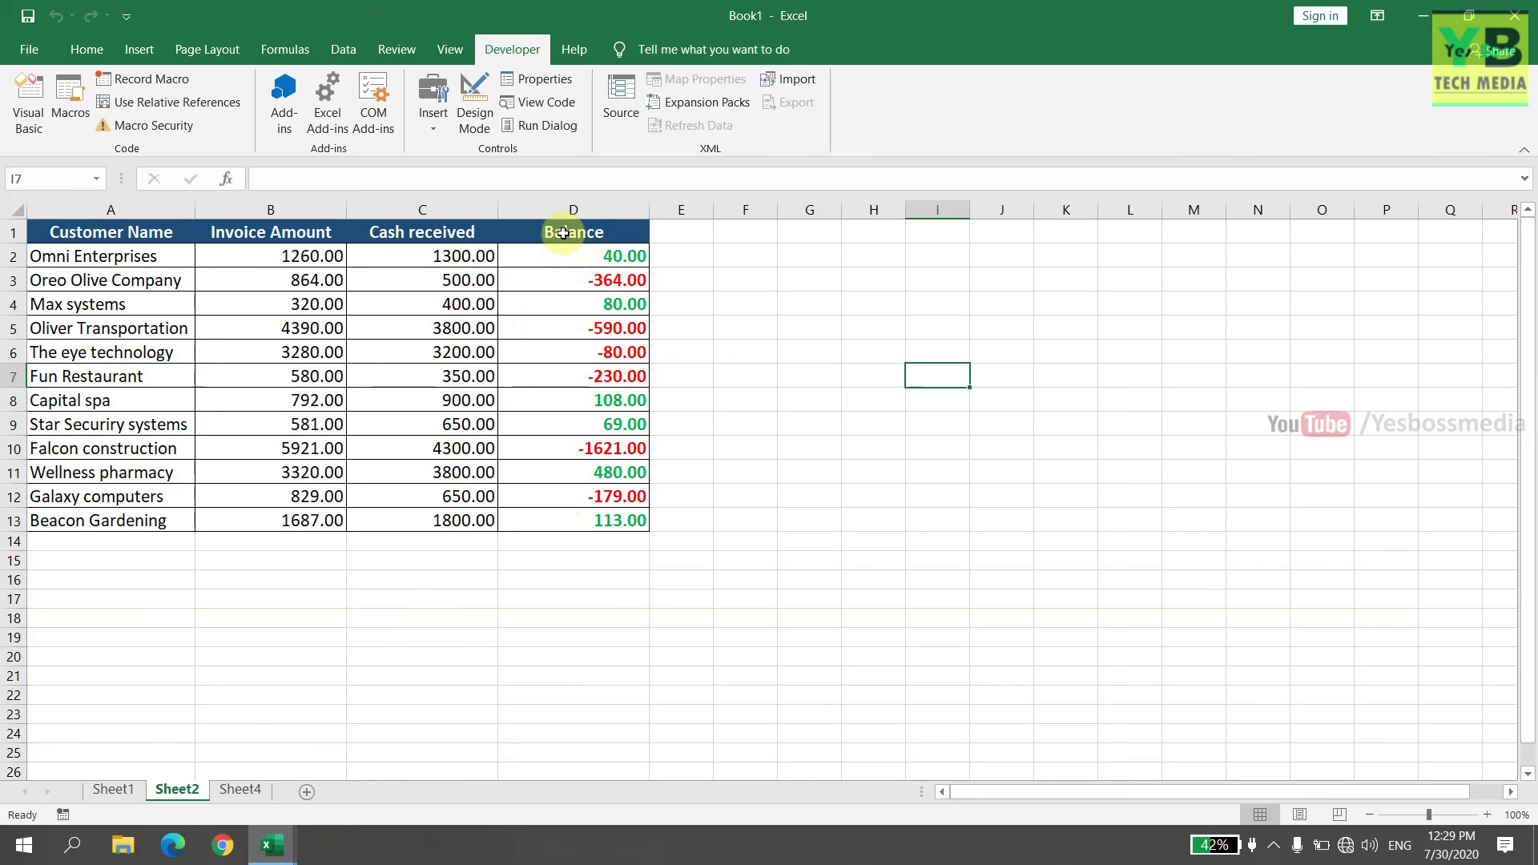
pyautogui.moveTo(274, 845)
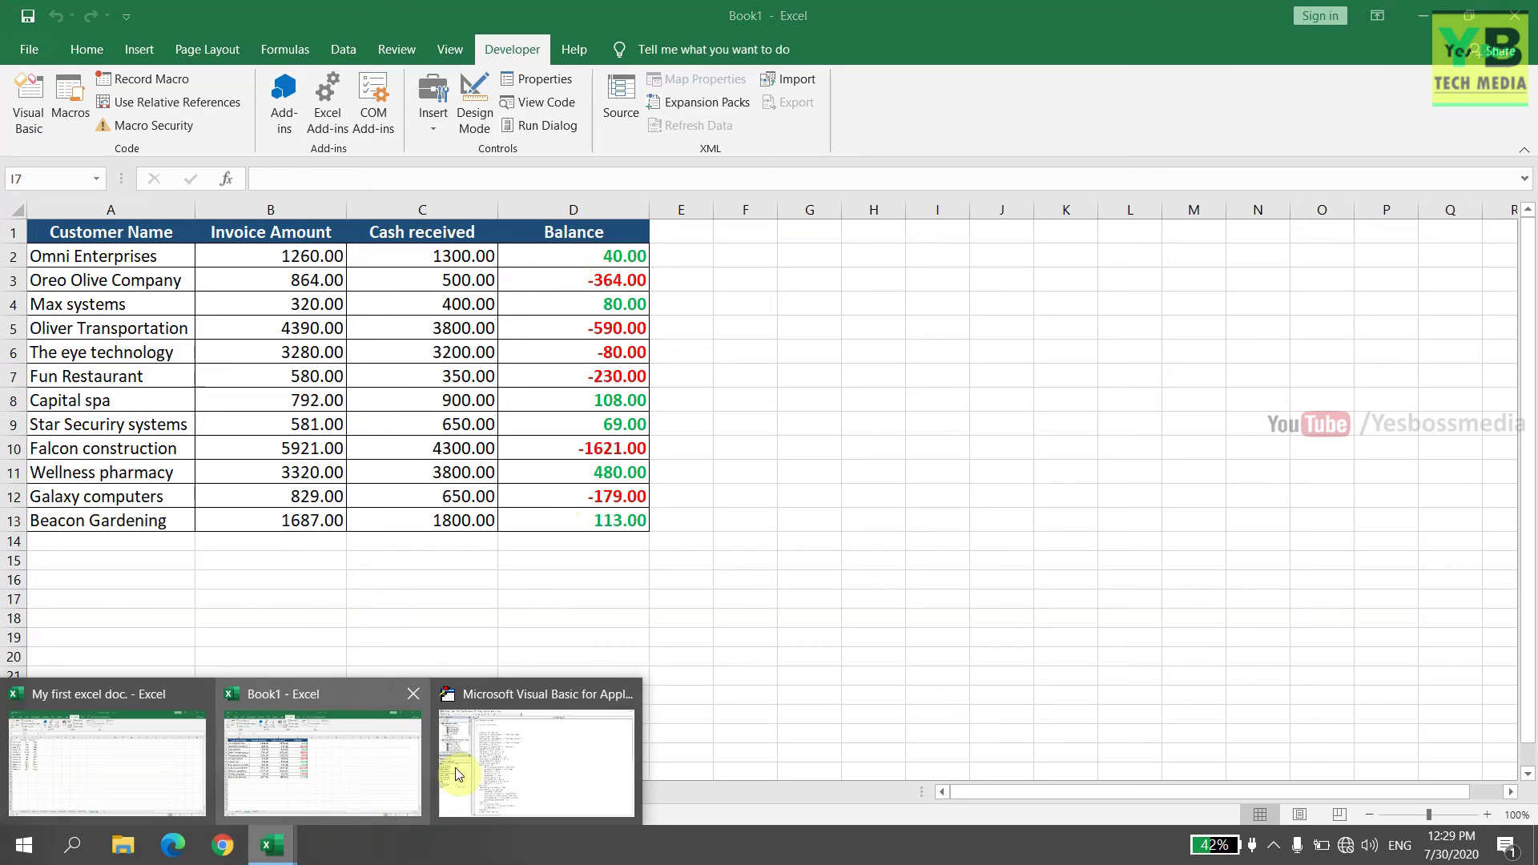
pyautogui.click(457, 774)
pyautogui.click(535, 324)
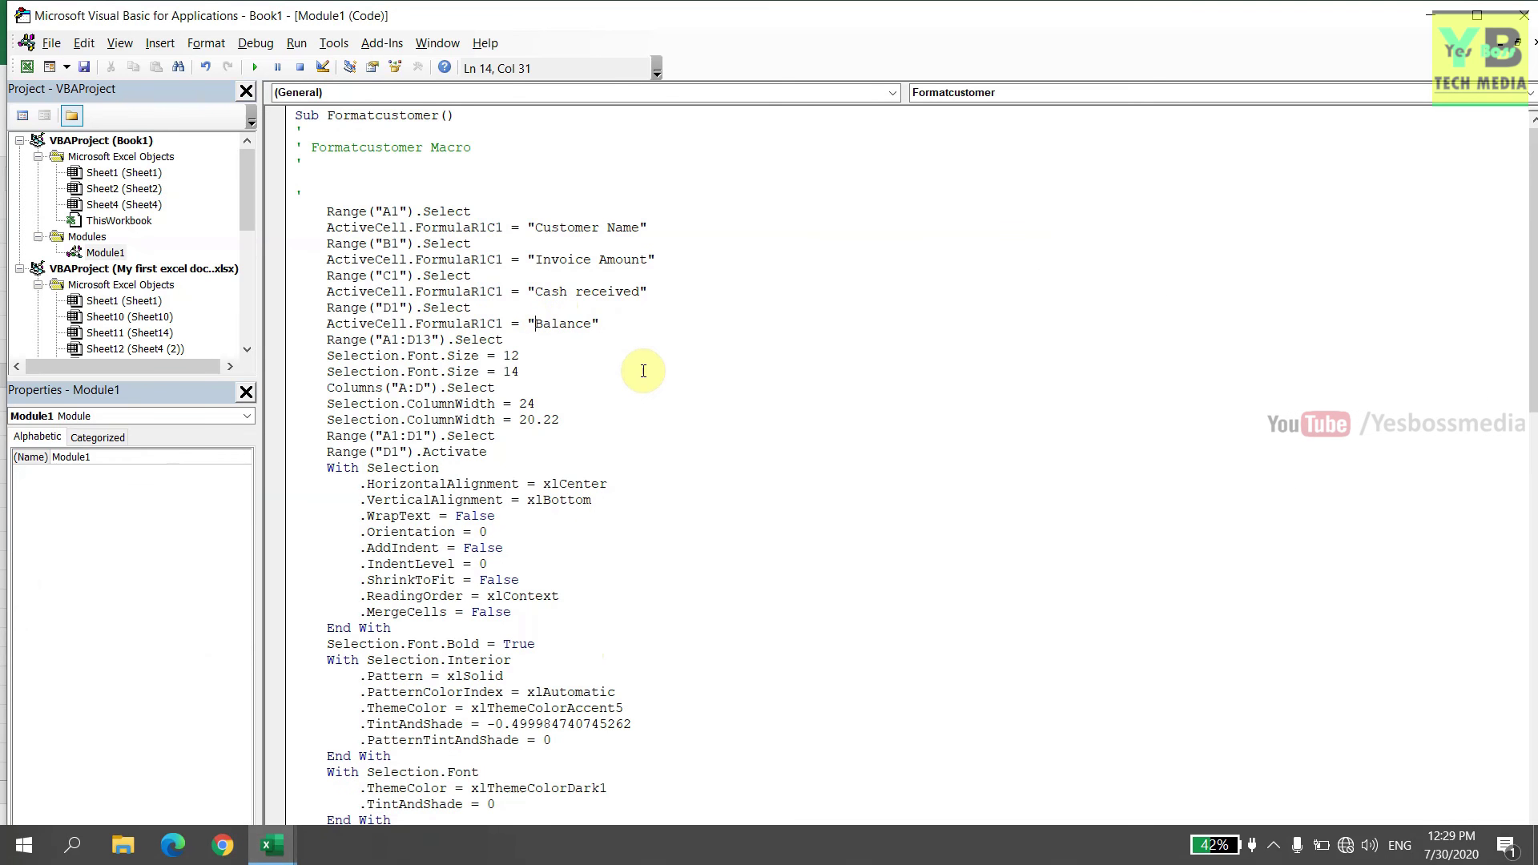
pyautogui.write('Available')
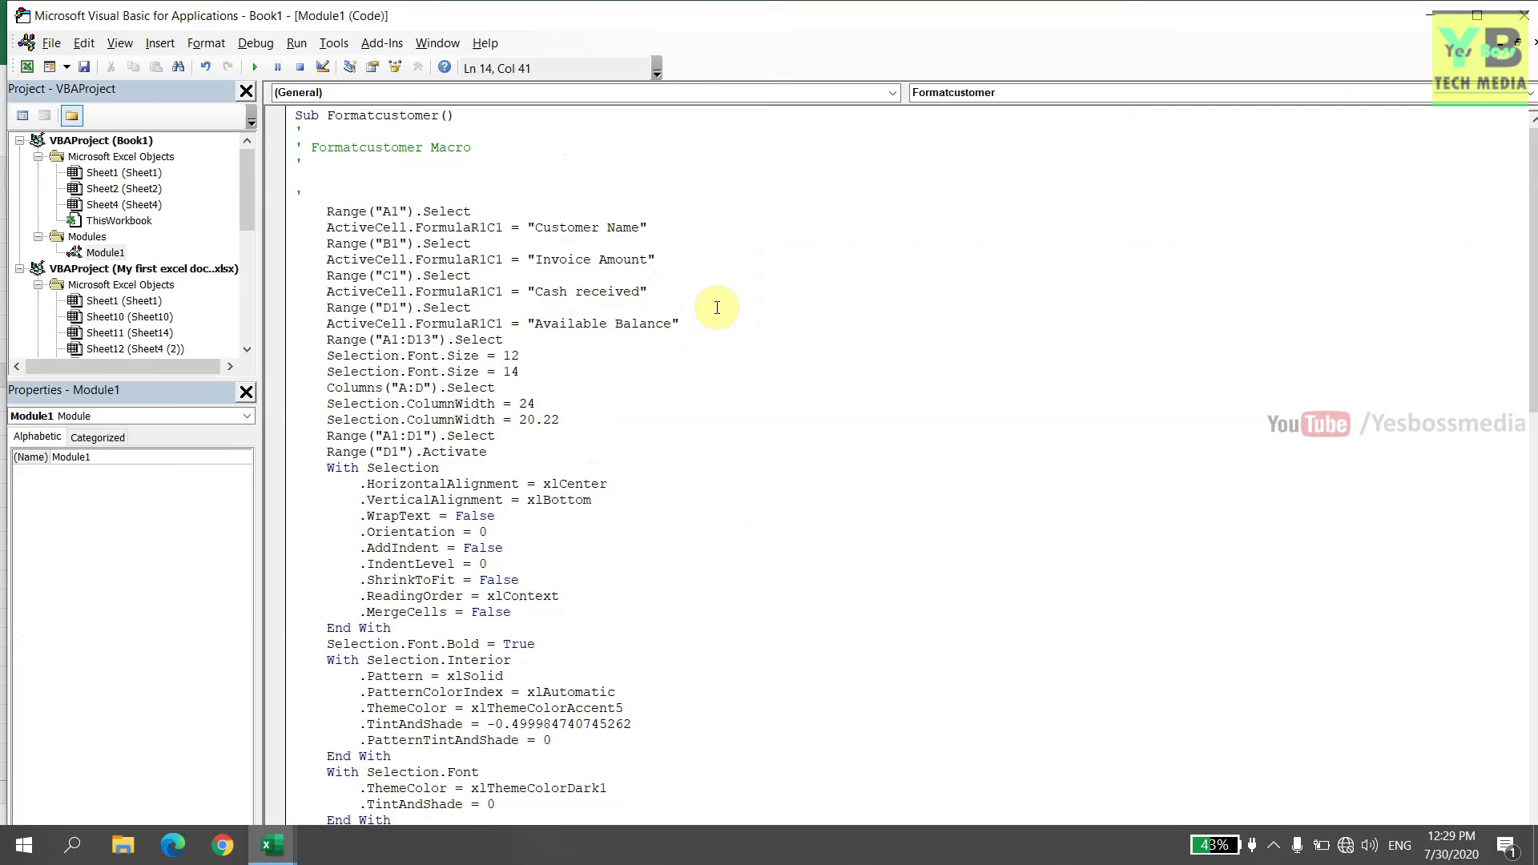
pyautogui.click(1523, 15)
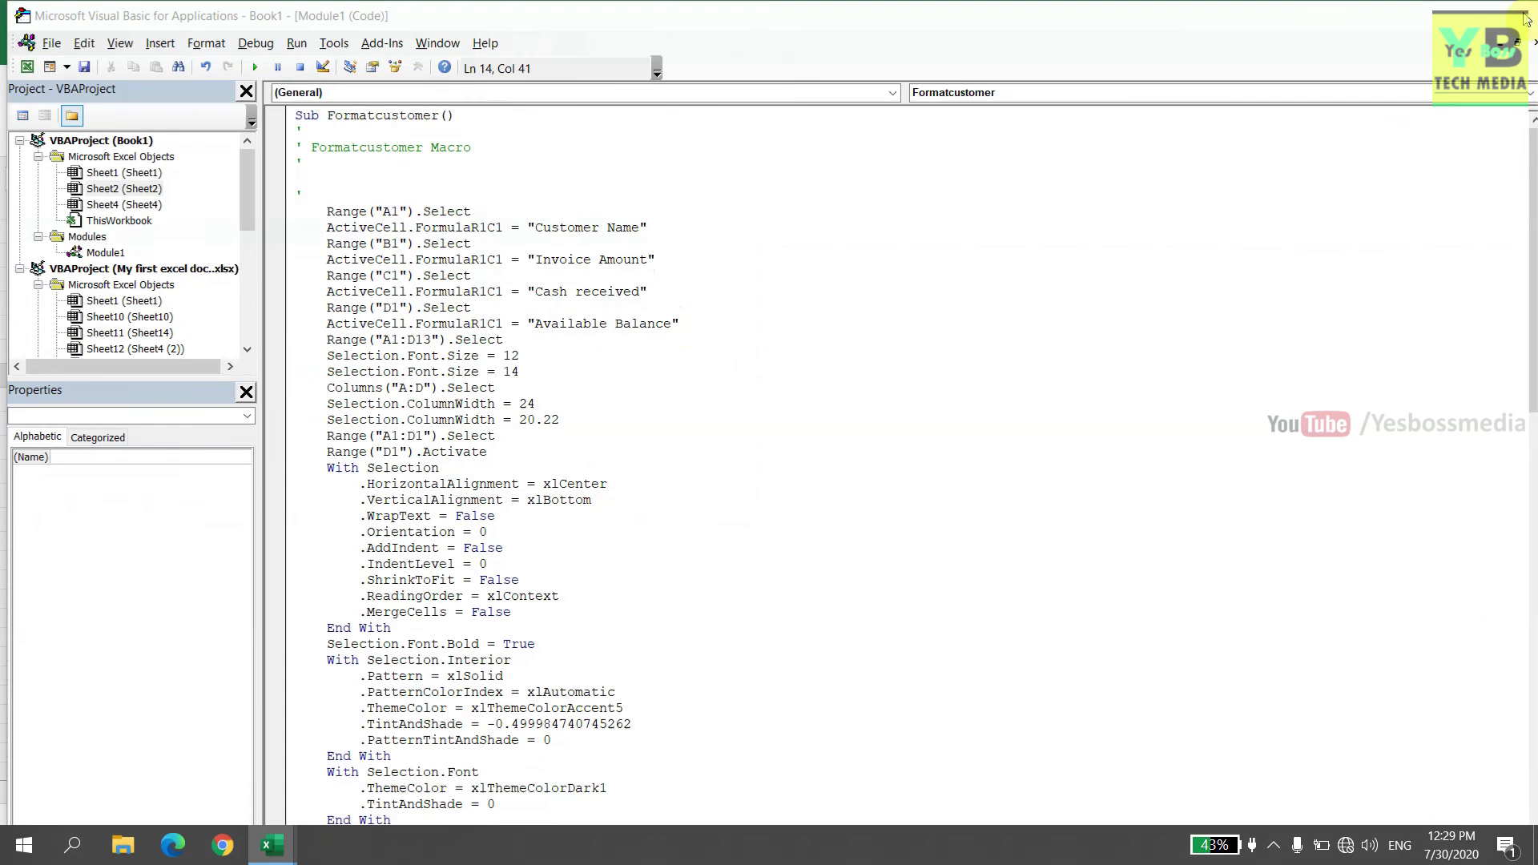
# - Copy the customer data in rows 1 to 13 from My first excel doc. into Sheet4 of Book1, starting at row 1
pyautogui.click(262, 789)
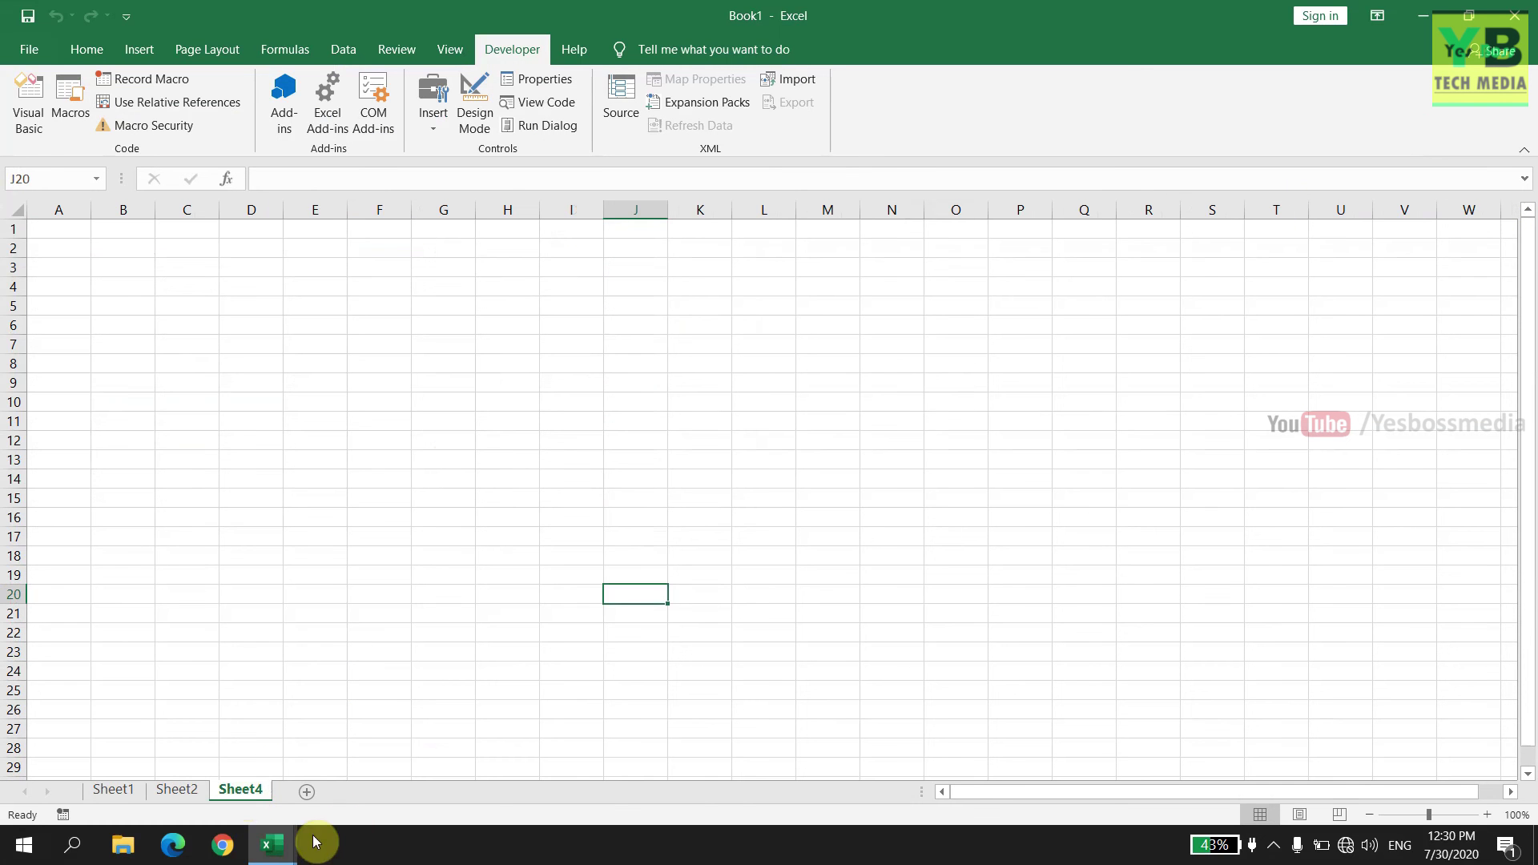
pyautogui.moveTo(272, 843)
pyautogui.click(120, 714)
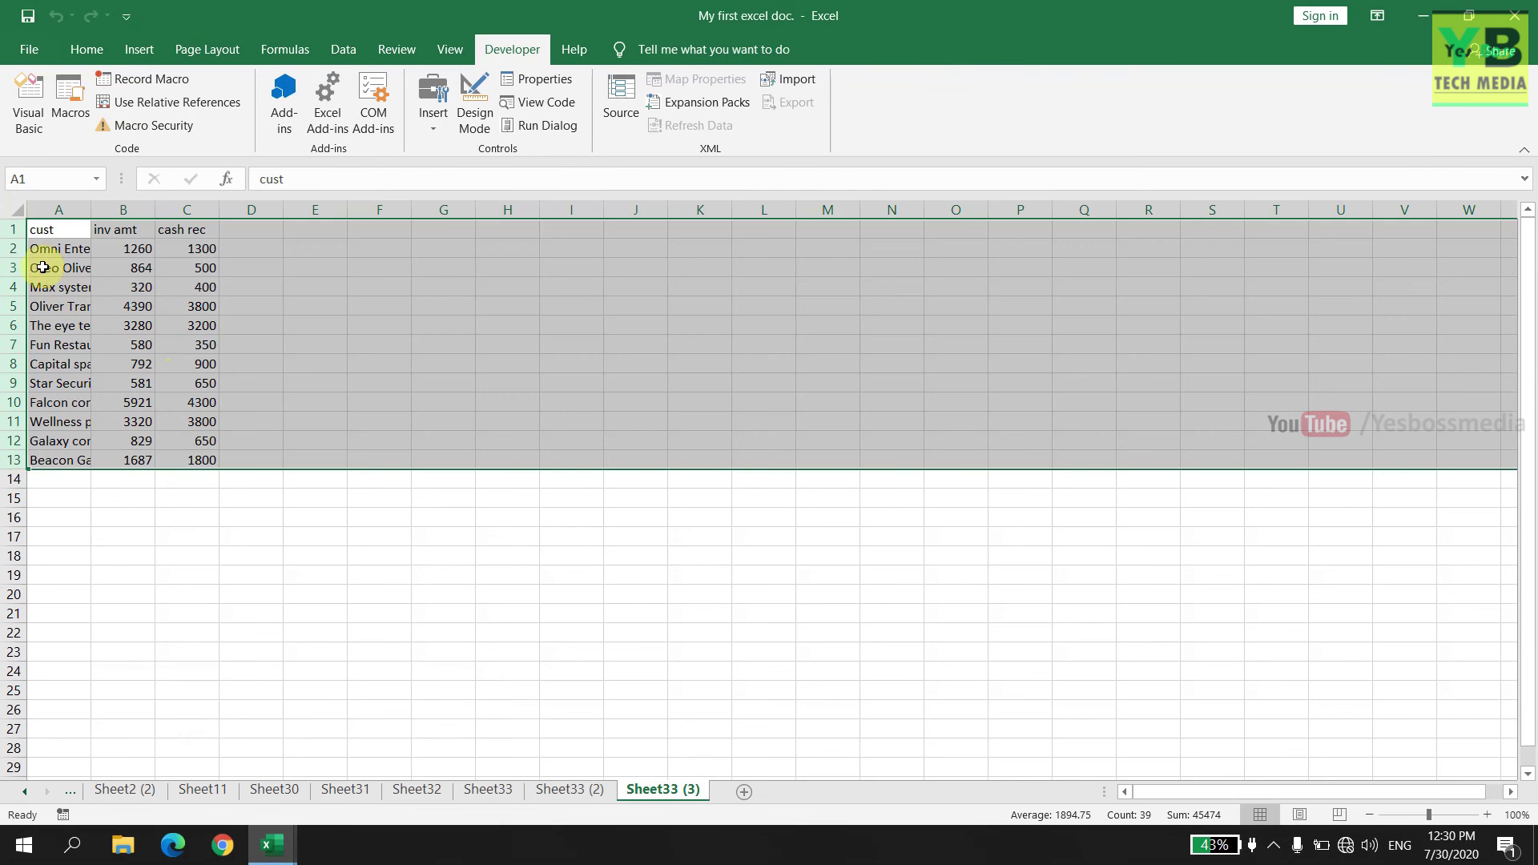
pyautogui.hotkey('ctrl', 'c')
pyautogui.click(272, 842)
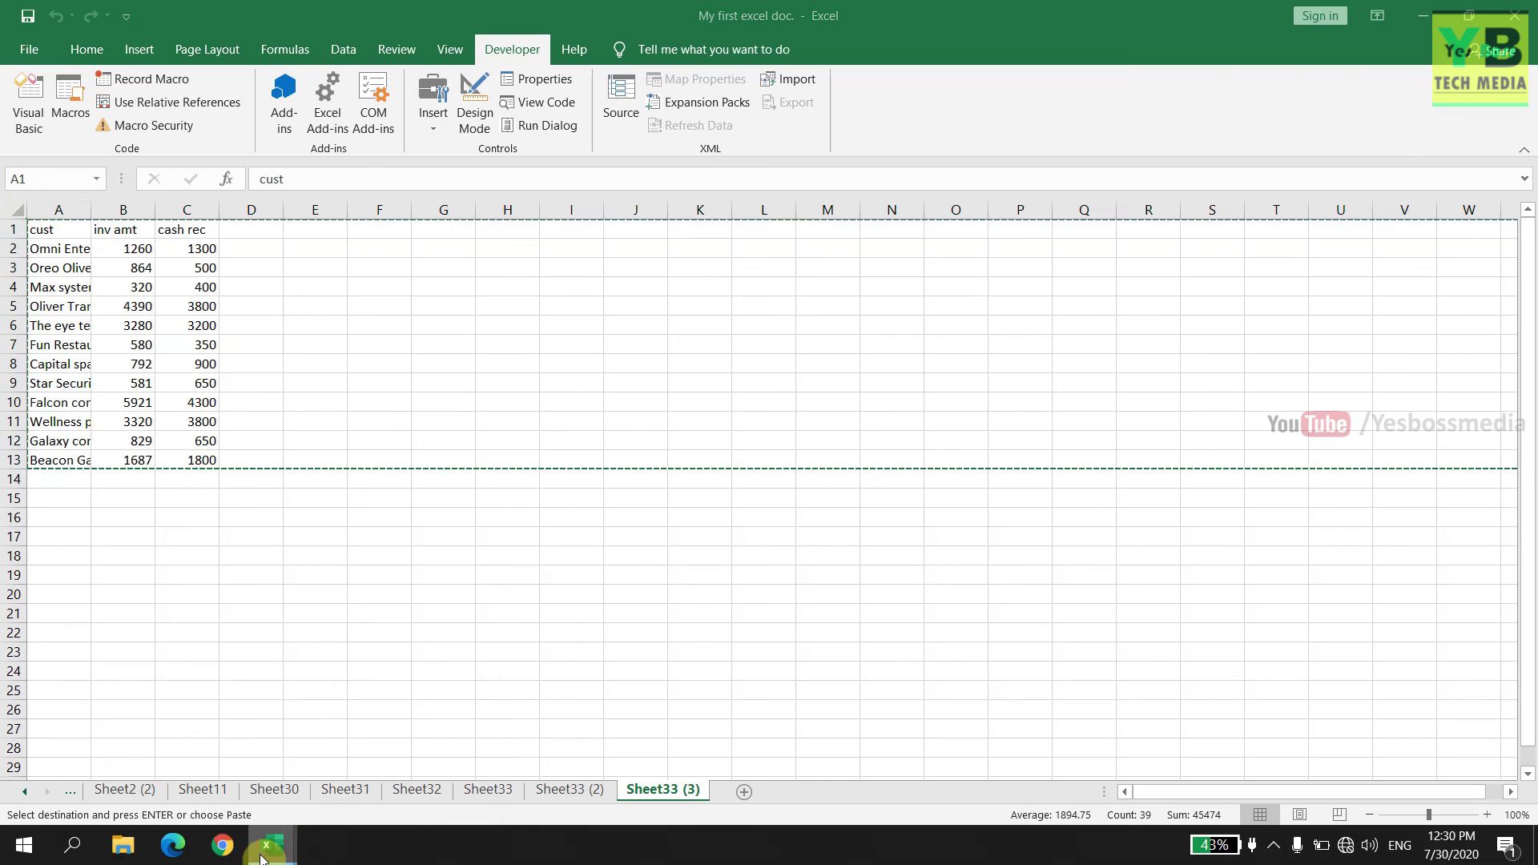
pyautogui.click(362, 777)
pyautogui.click(13, 229)
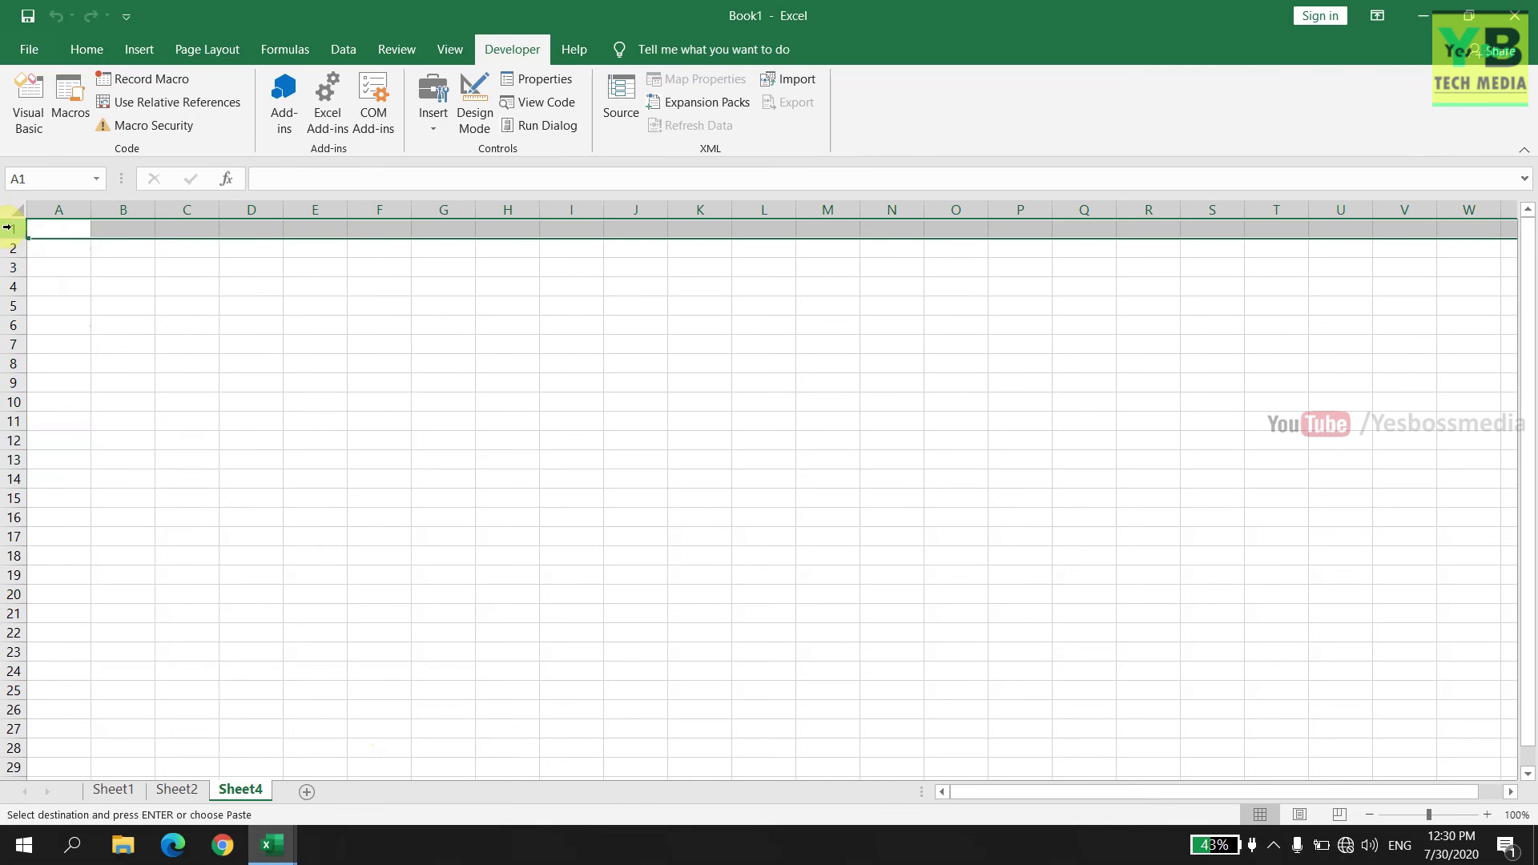
pyautogui.hotkey('ctrl', 'v')
# - Run the edited Formatcustomer macro on the raw customer data in Sheet4
pyautogui.click(510, 307)
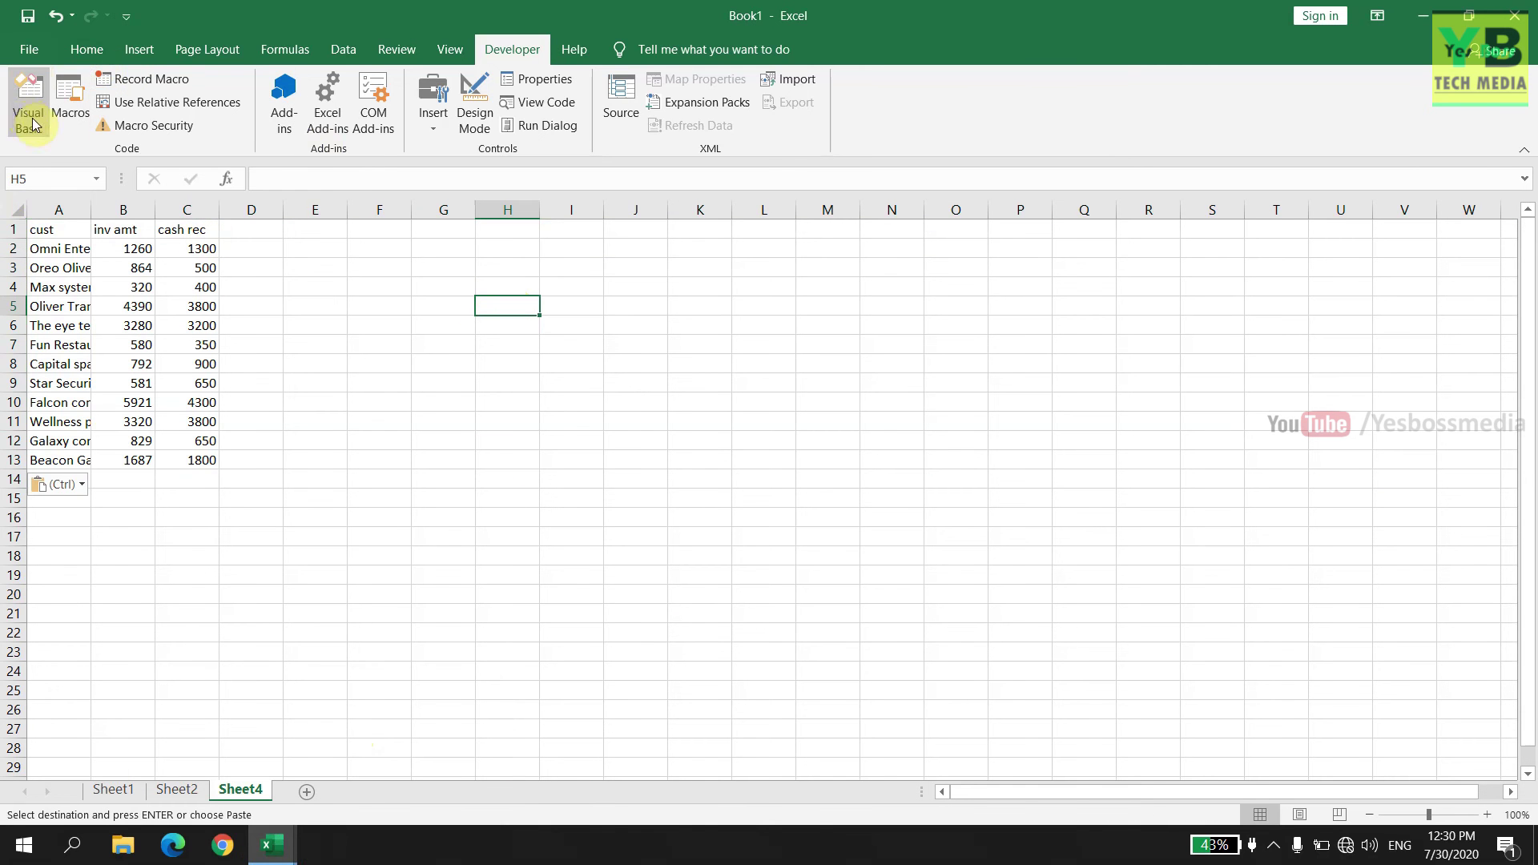
pyautogui.click(71, 118)
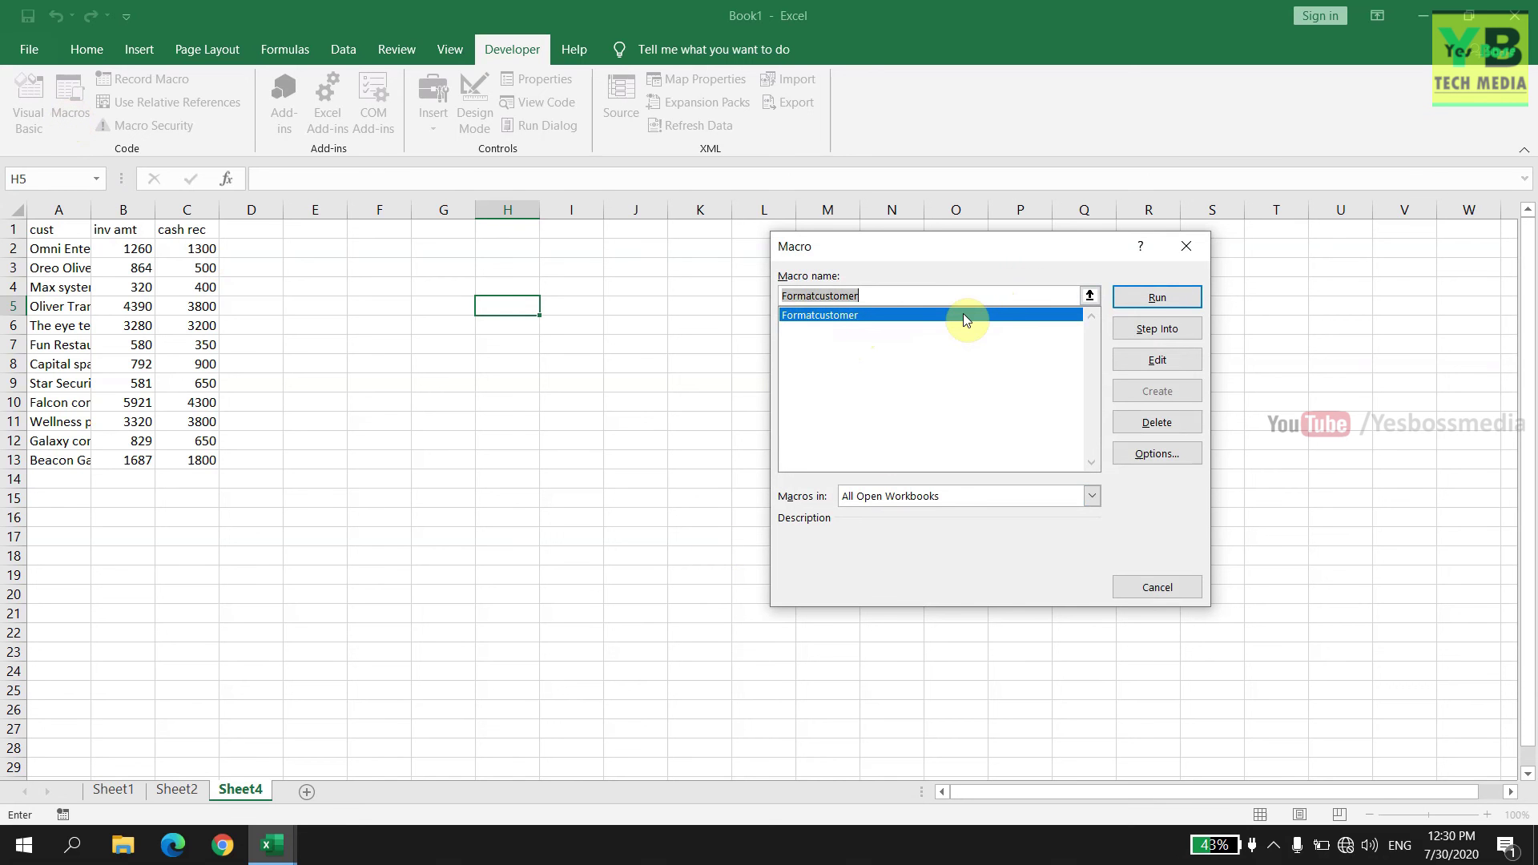
pyautogui.click(1153, 302)
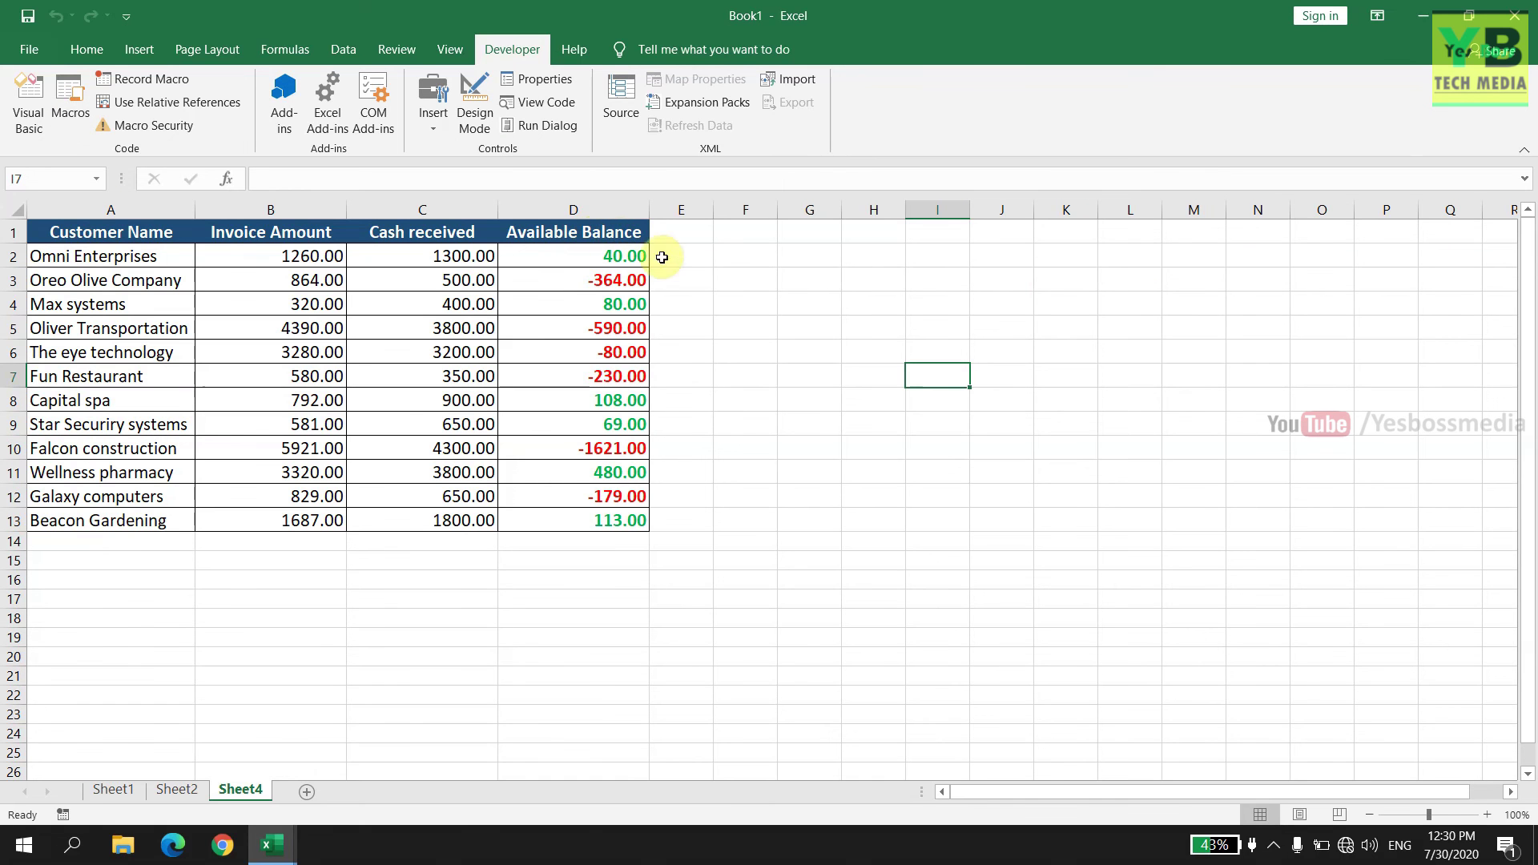
# - Add a new sheet, draw a form control button over about K3:M5 and assign the Formatcustomer macro to it
pyautogui.click(306, 791)
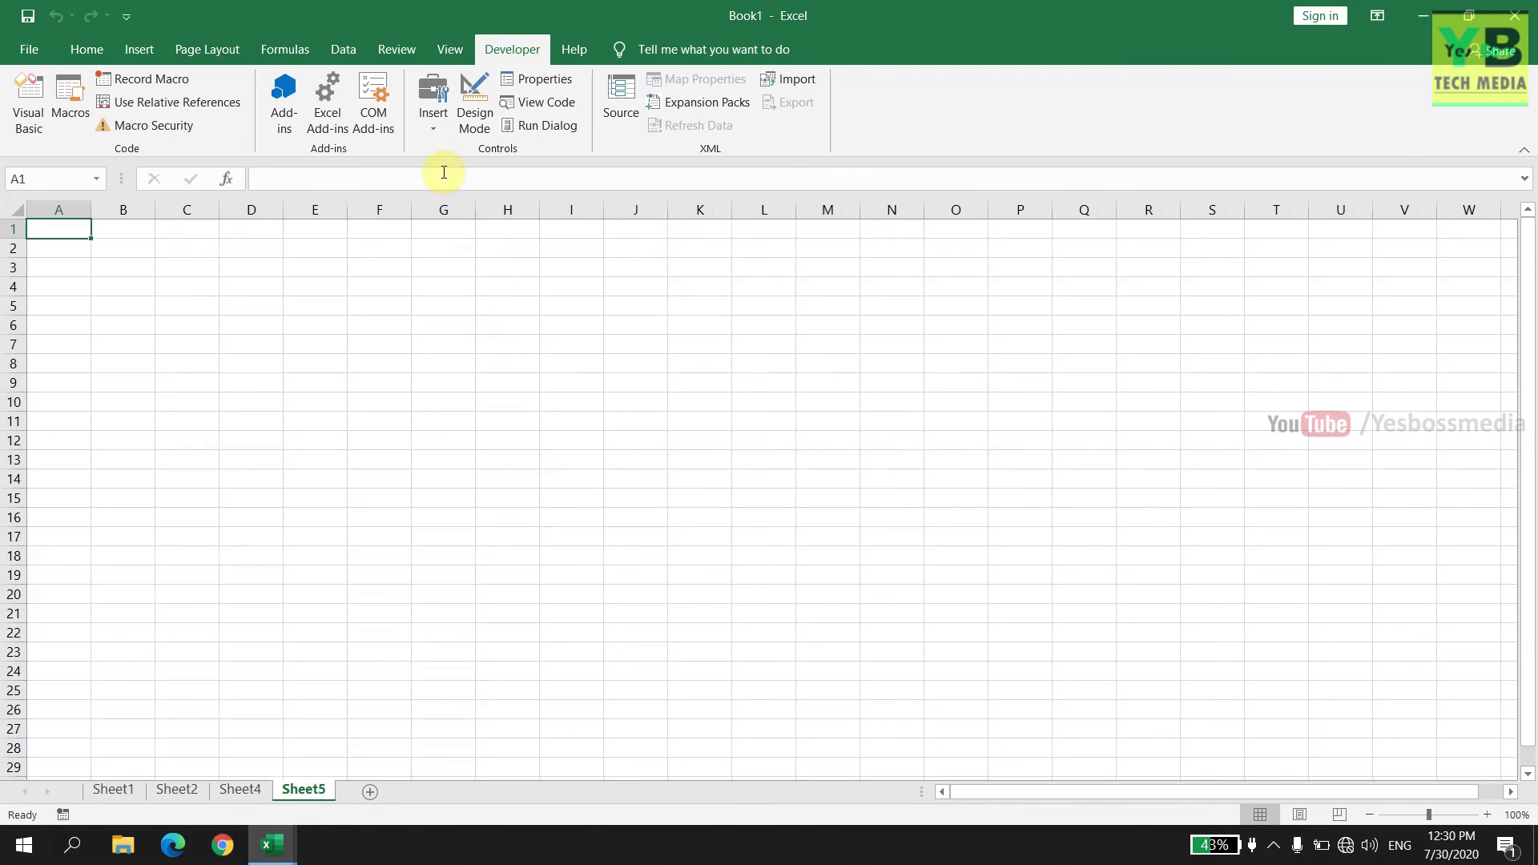
pyautogui.click(437, 131)
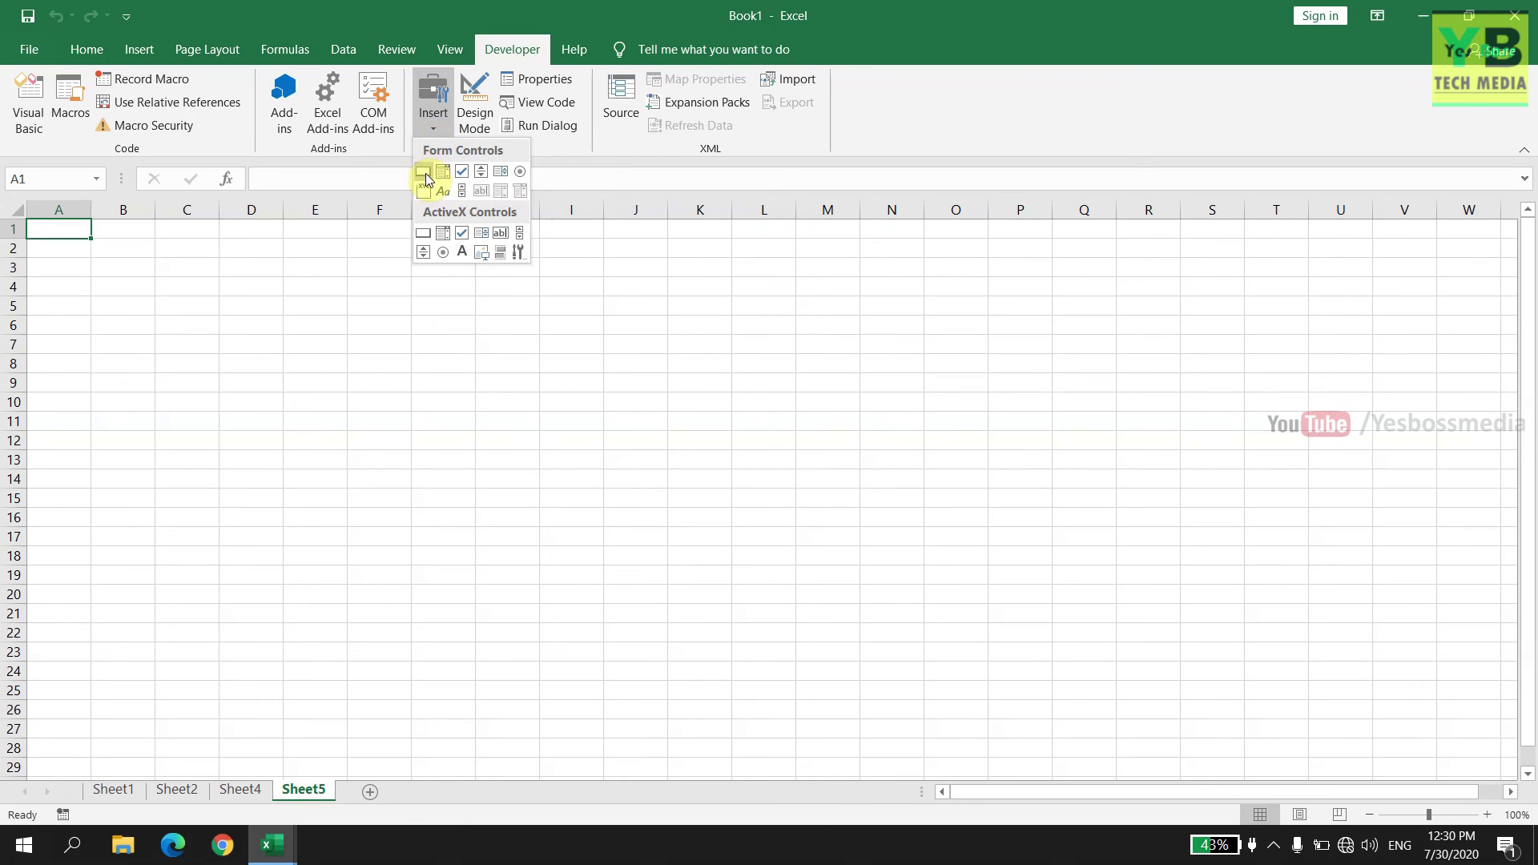
pyautogui.click(426, 172)
pyautogui.moveTo(690, 258); pyautogui.dragTo(872, 319)
pyautogui.moveTo(927, 257); pyautogui.dragTo(807, 258)
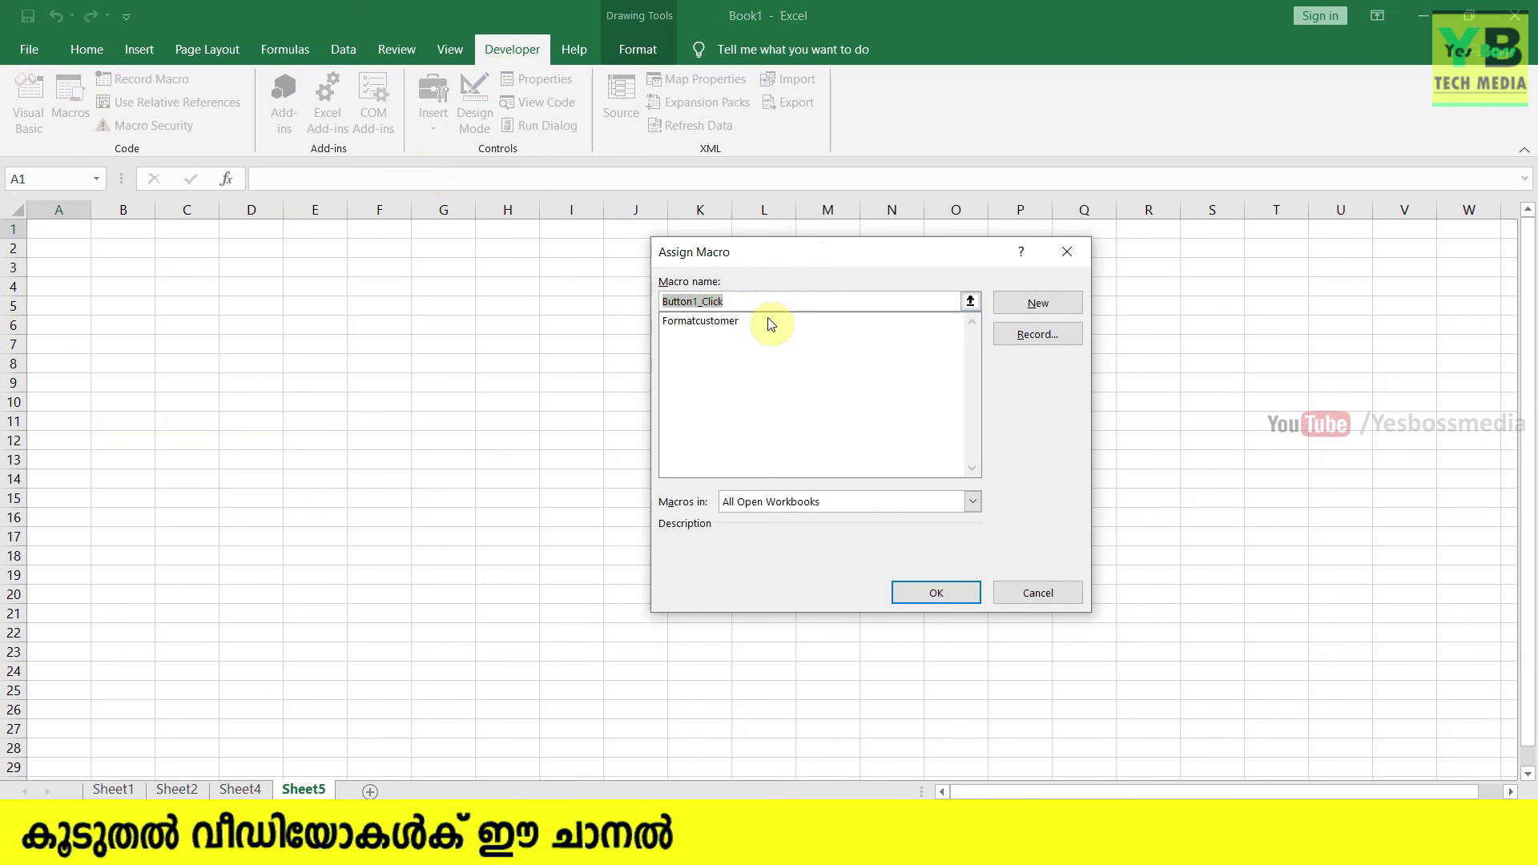
pyautogui.click(715, 324)
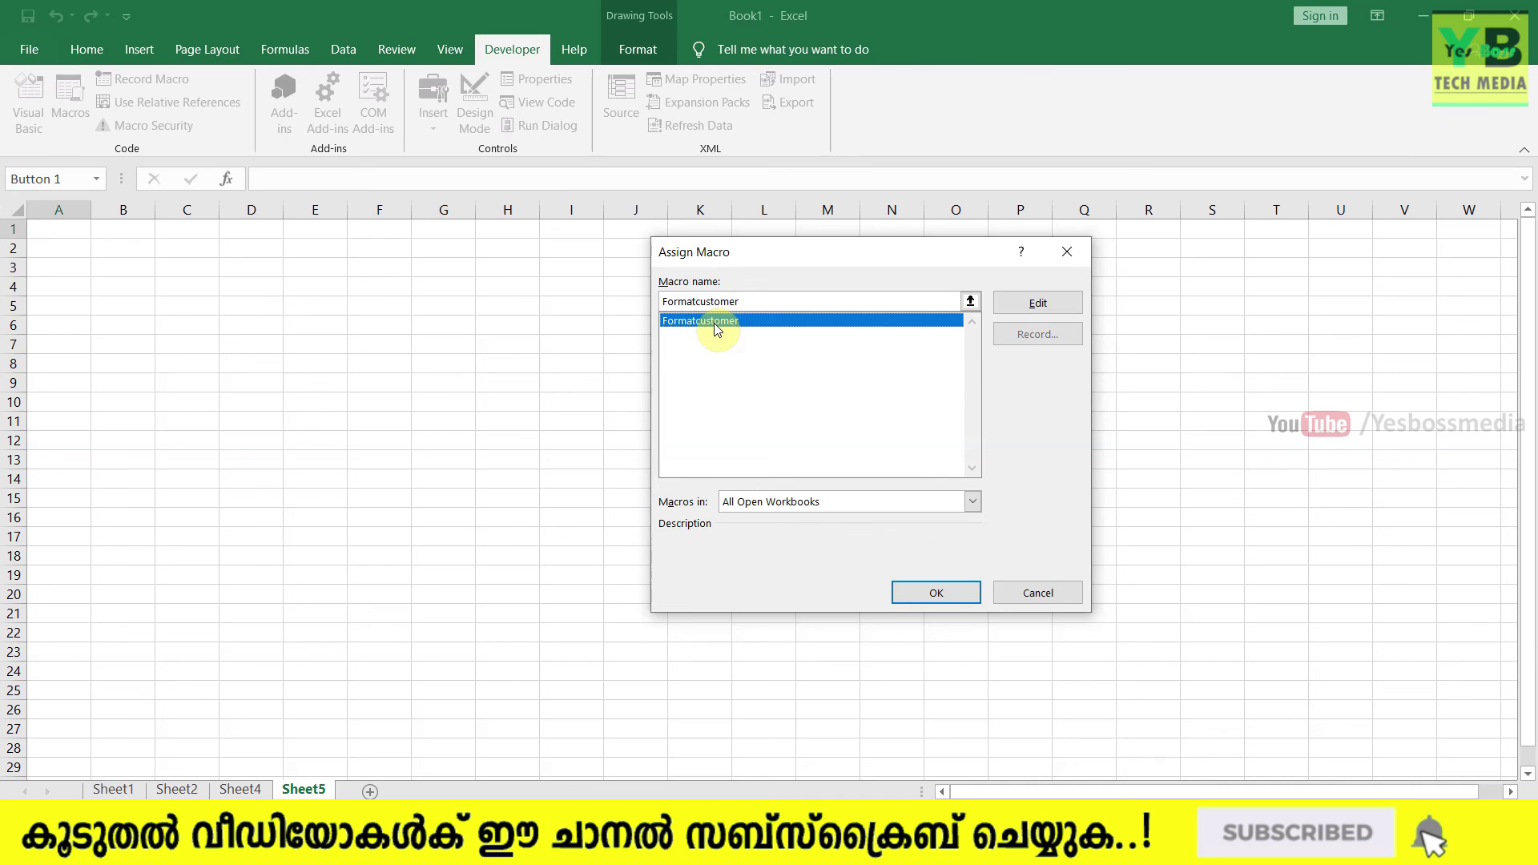
pyautogui.click(934, 594)
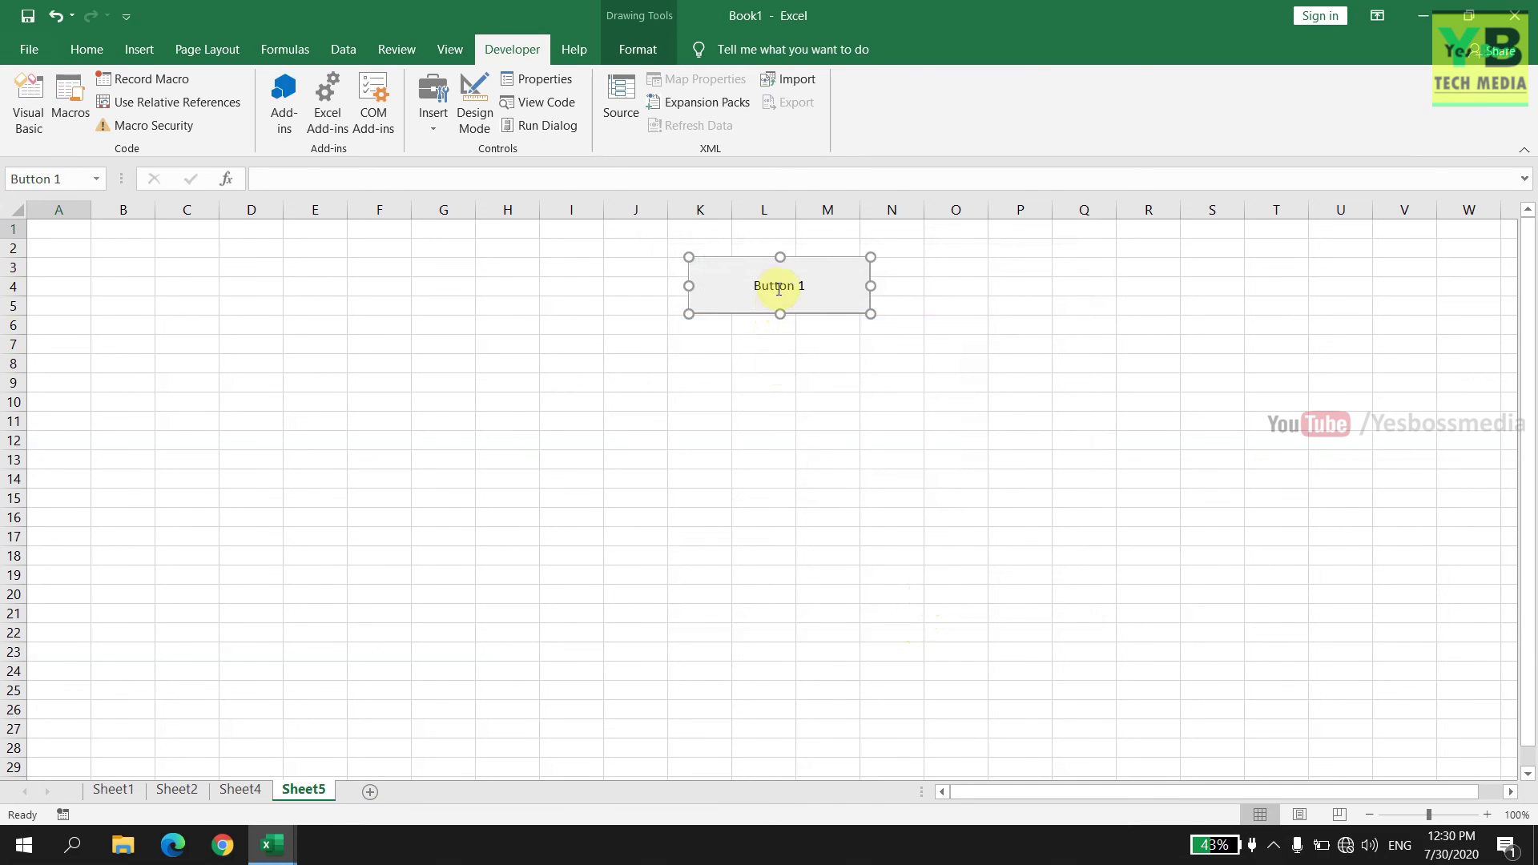
# - Change the macro button's caption to "Format Table"
pyautogui.click(778, 286)
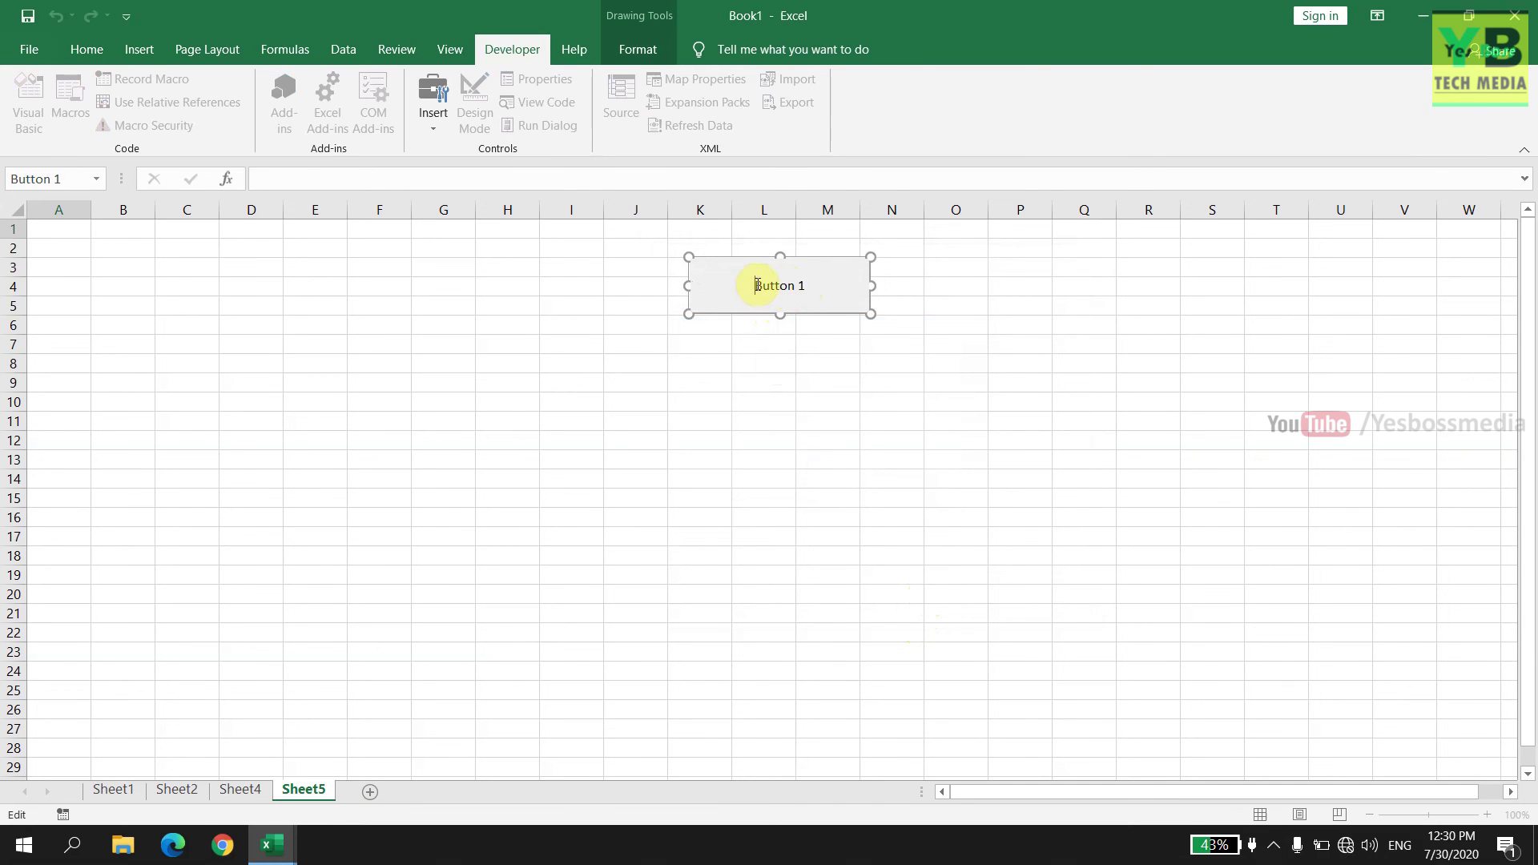
pyautogui.moveTo(758, 286); pyautogui.dragTo(813, 289)
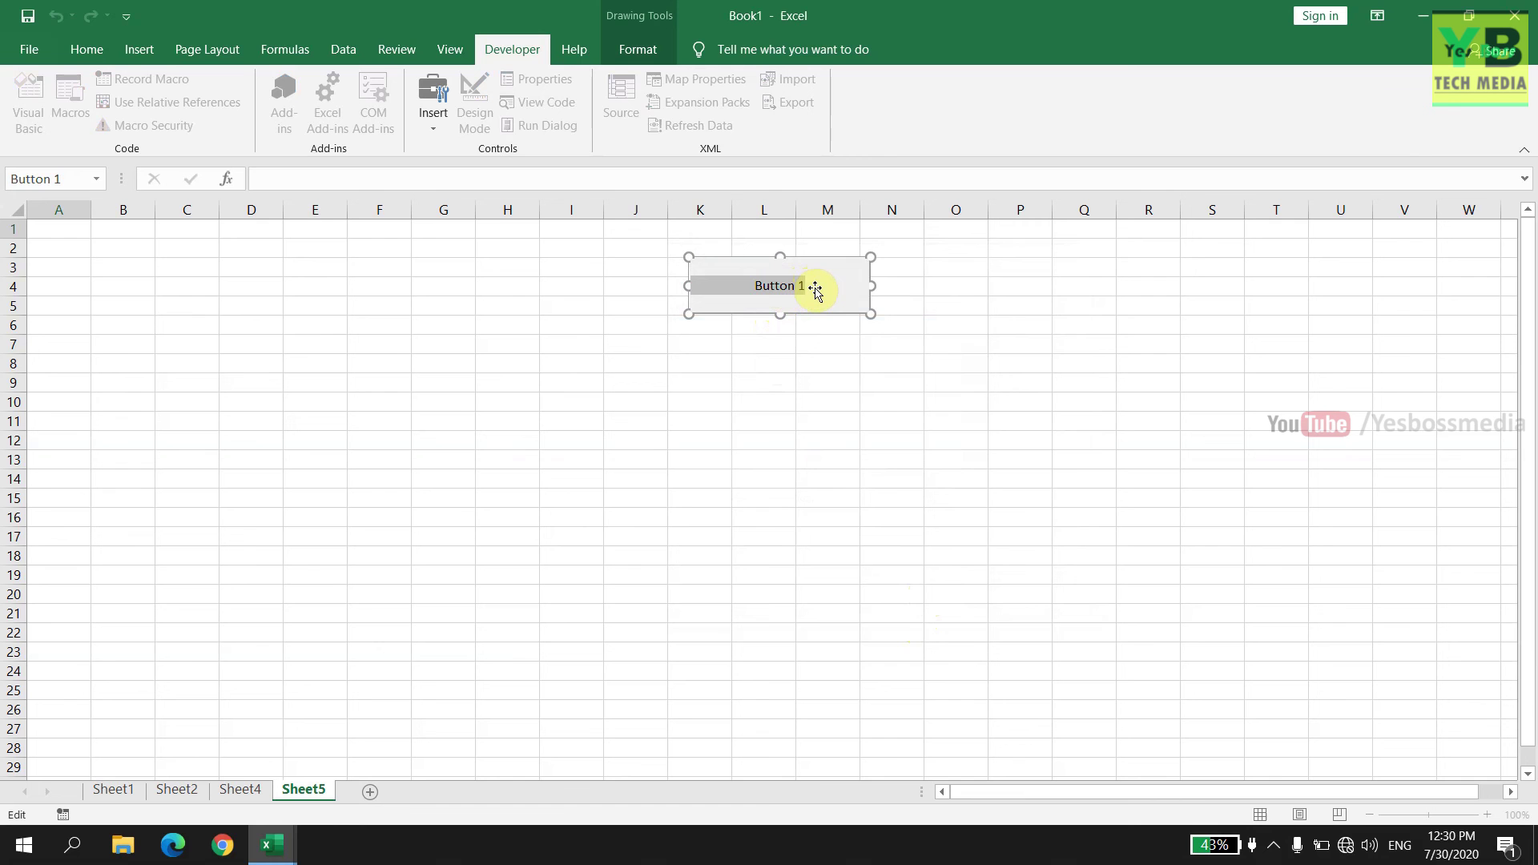
pyautogui.write('Format Ta')
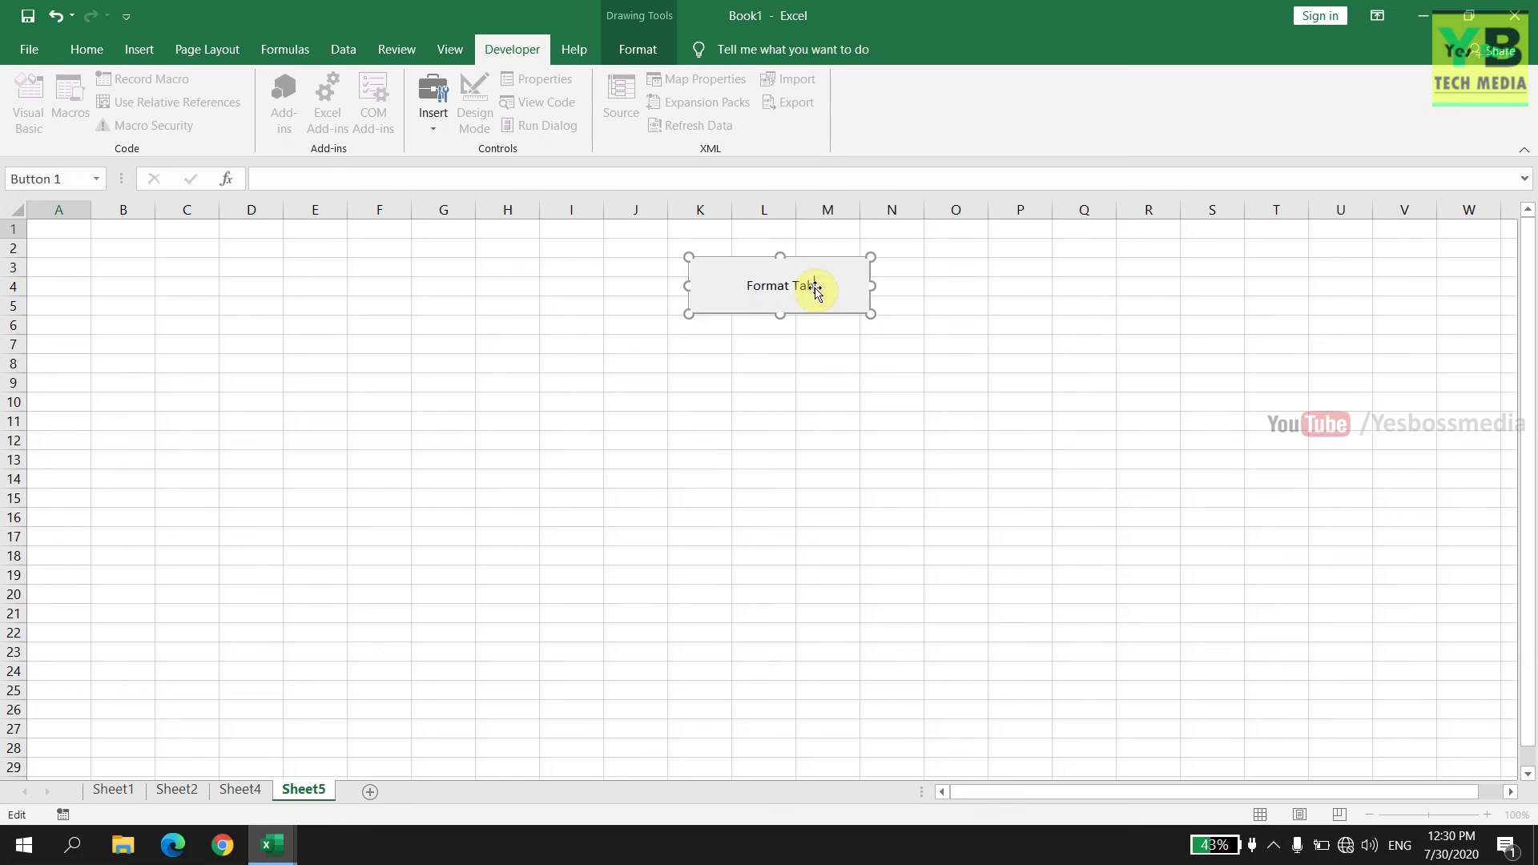
pyautogui.write('ble')
pyautogui.click(809, 421)
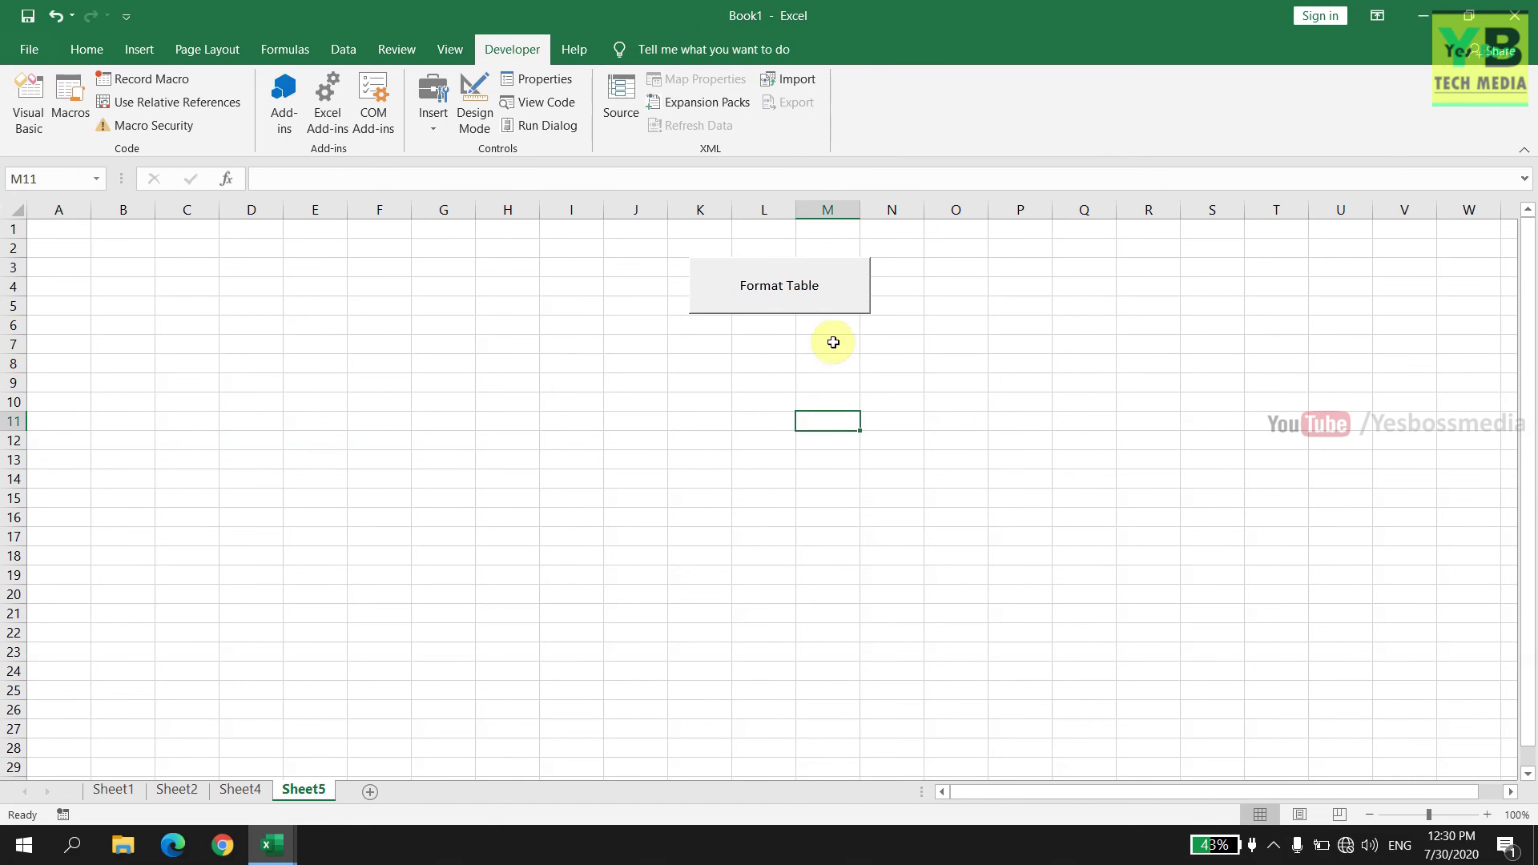
# - Copy customer rows 1 to 13 from My first excel doc. into Sheet5 of Book1 and format them with the Format Table button
pyautogui.moveTo(272, 845)
pyautogui.click(205, 783)
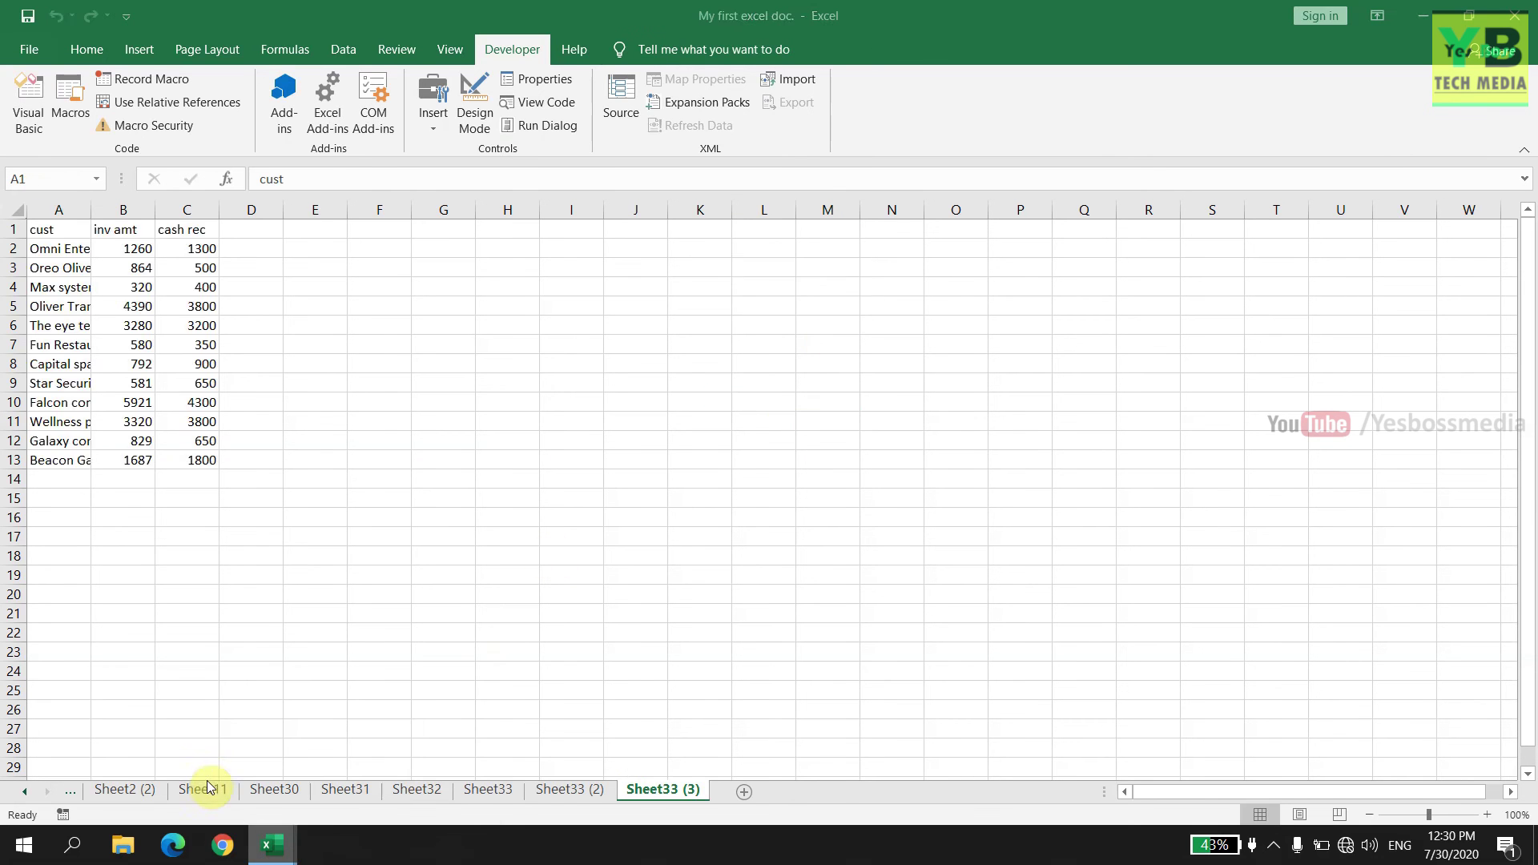
pyautogui.hotkey('ctrl', 'c')
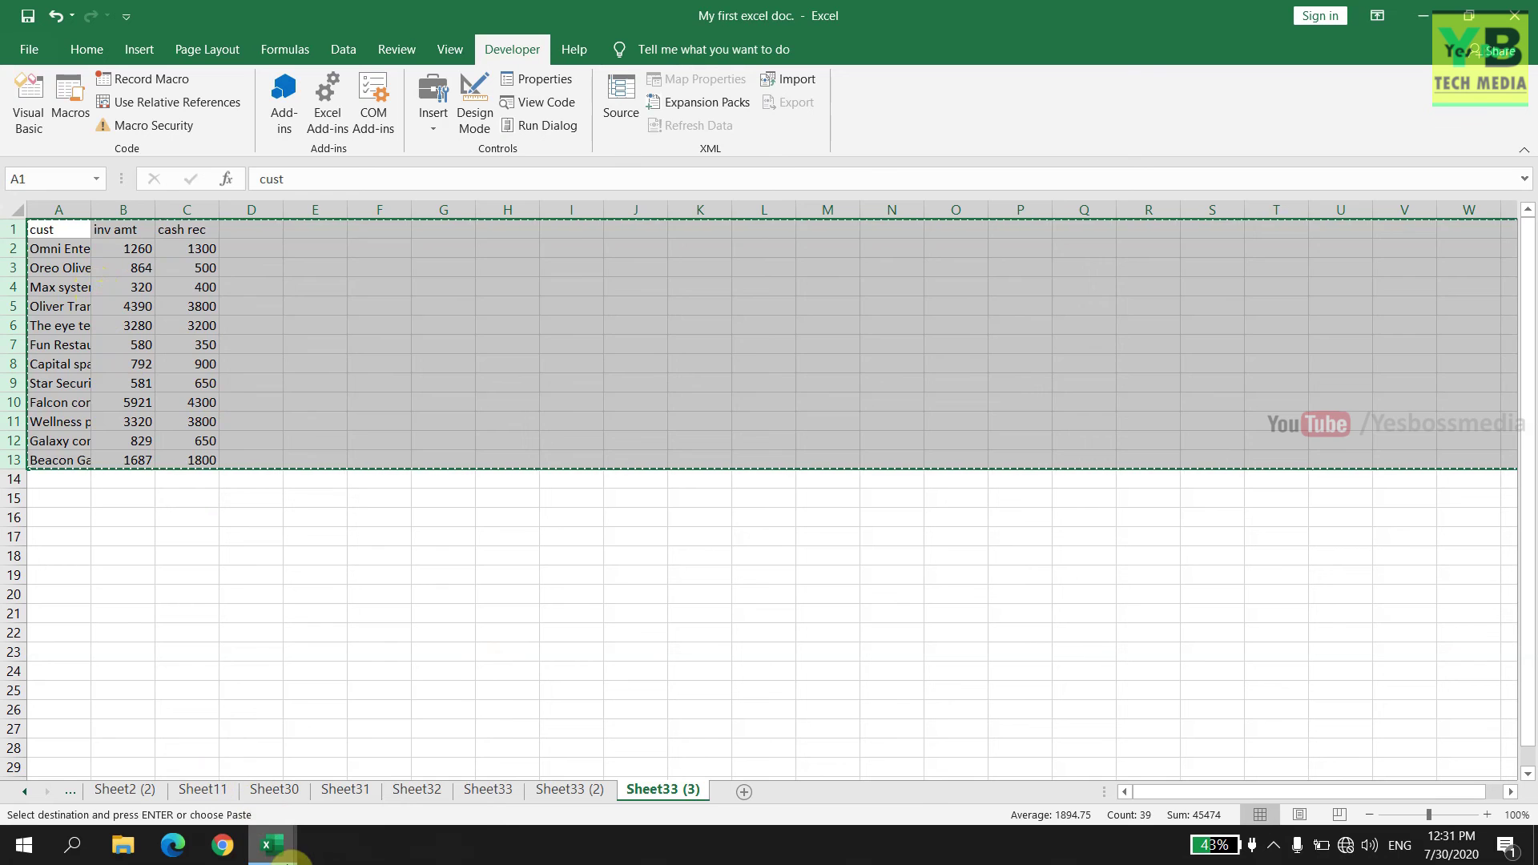
pyautogui.moveTo(272, 844)
pyautogui.click(383, 773)
pyautogui.click(13, 229)
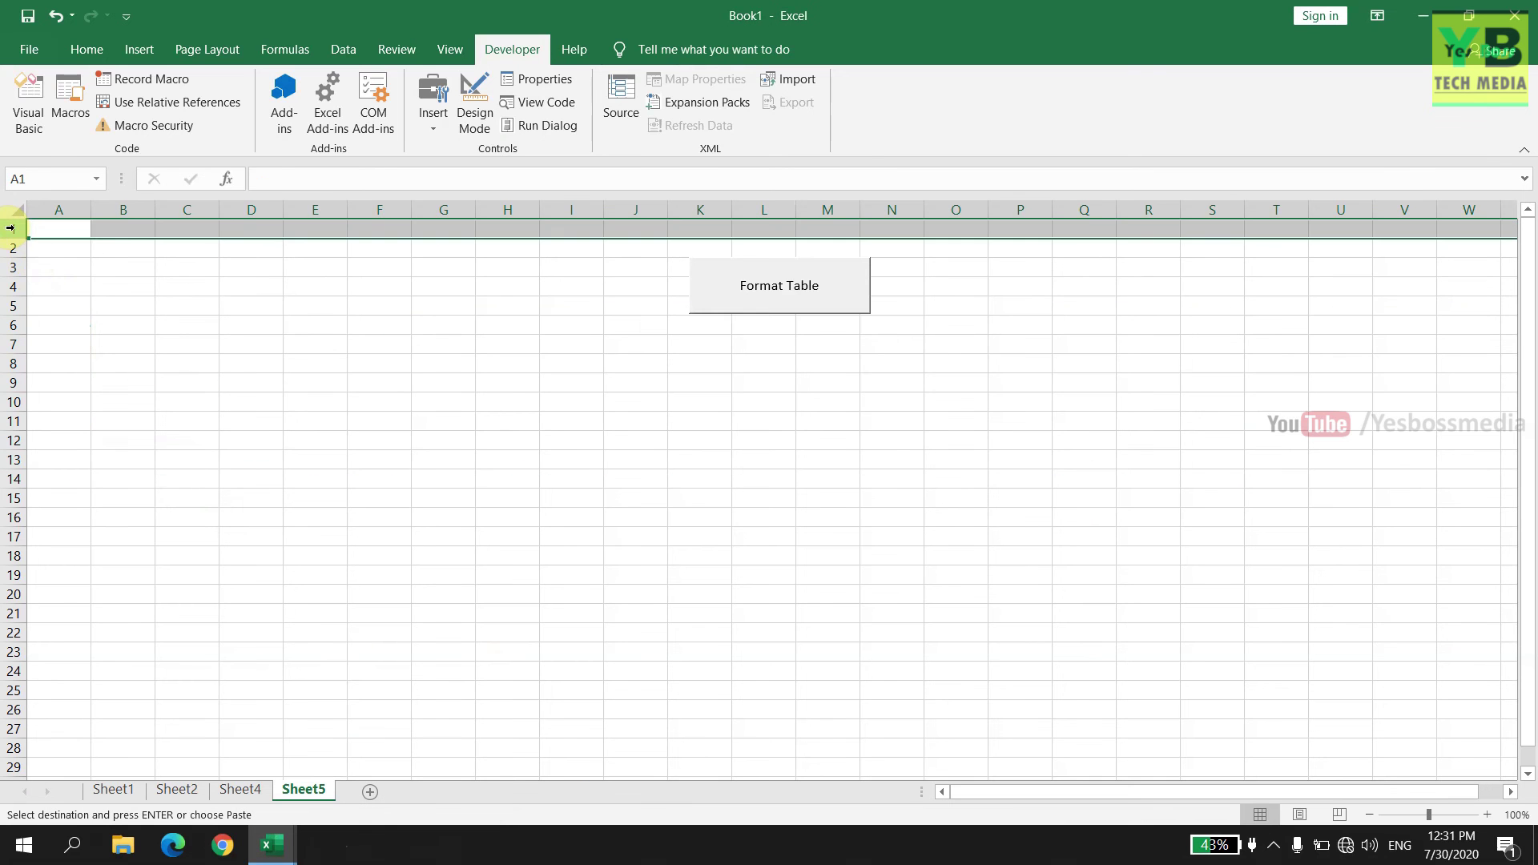
pyautogui.hotkey('ctrl', 'v')
pyautogui.click(711, 365)
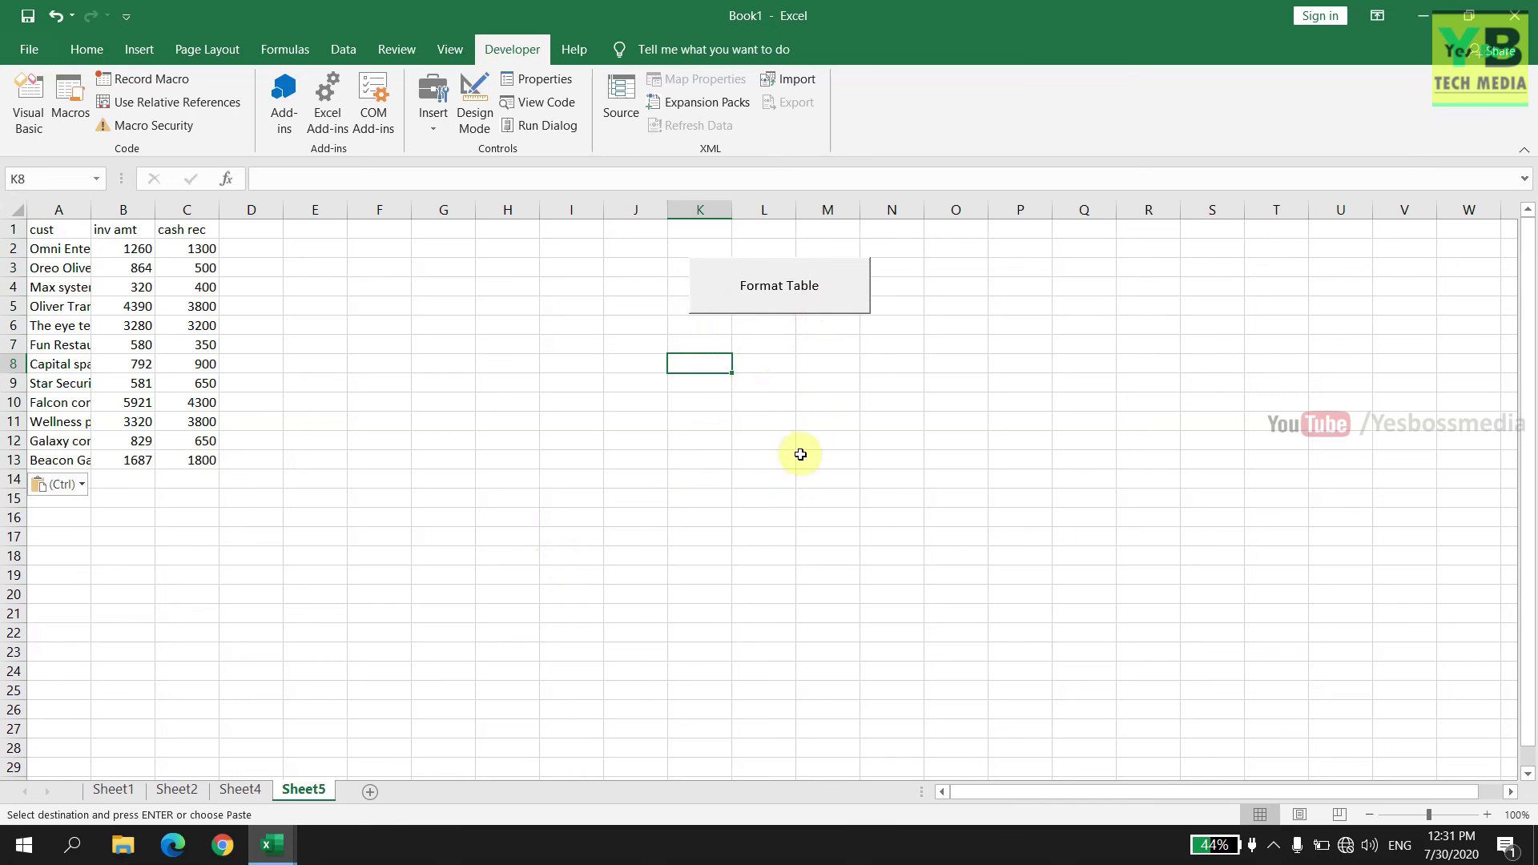
pyautogui.click(815, 294)
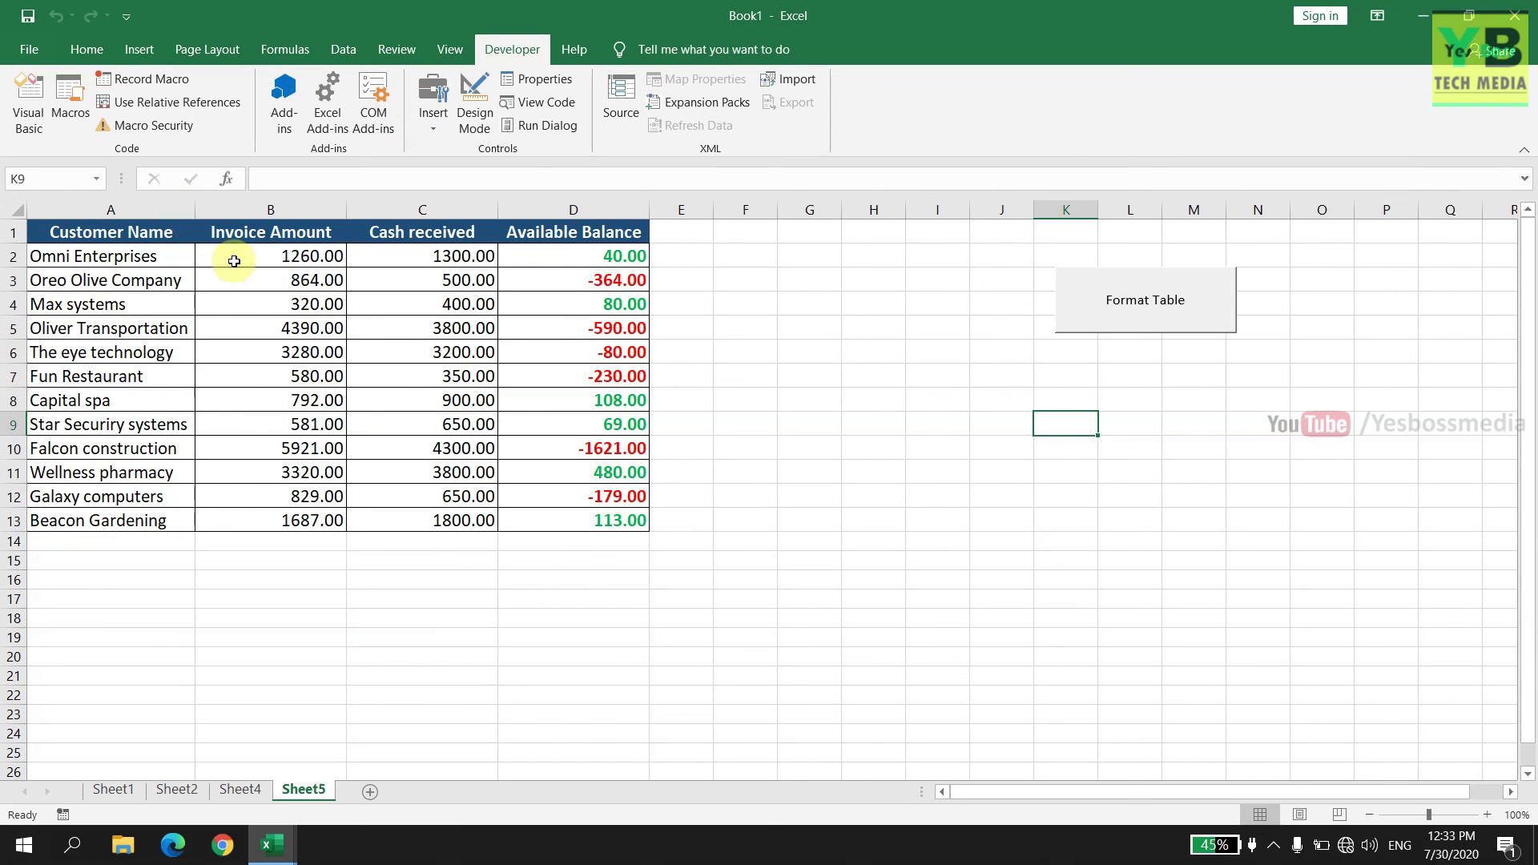
# - Save the workbook to the Desktop as "customer details" in the Excel Macro-Enabled Workbook format
pyautogui.click(32, 51)
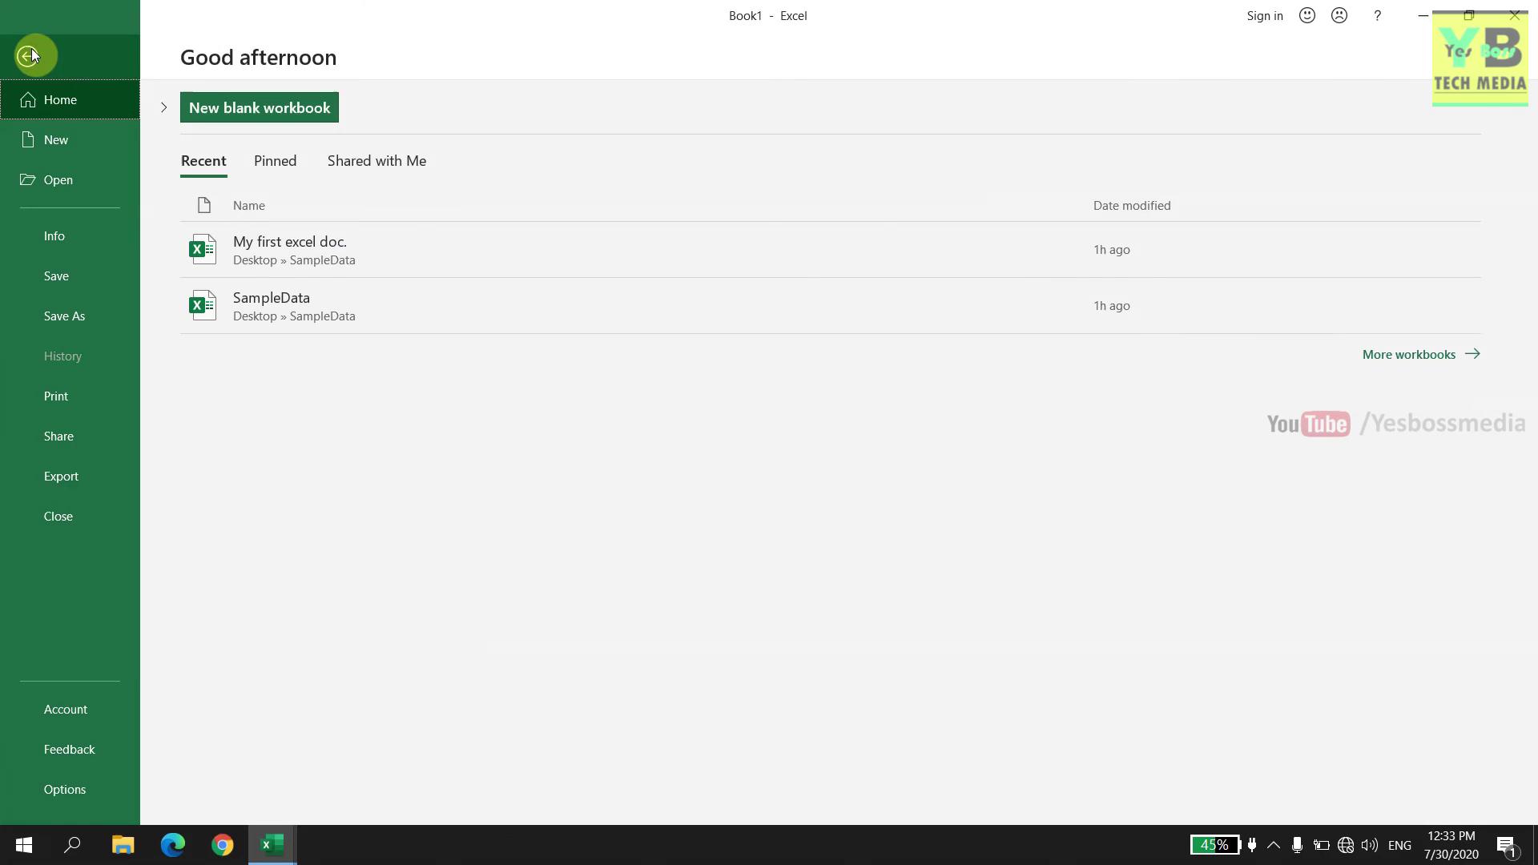
pyautogui.click(77, 275)
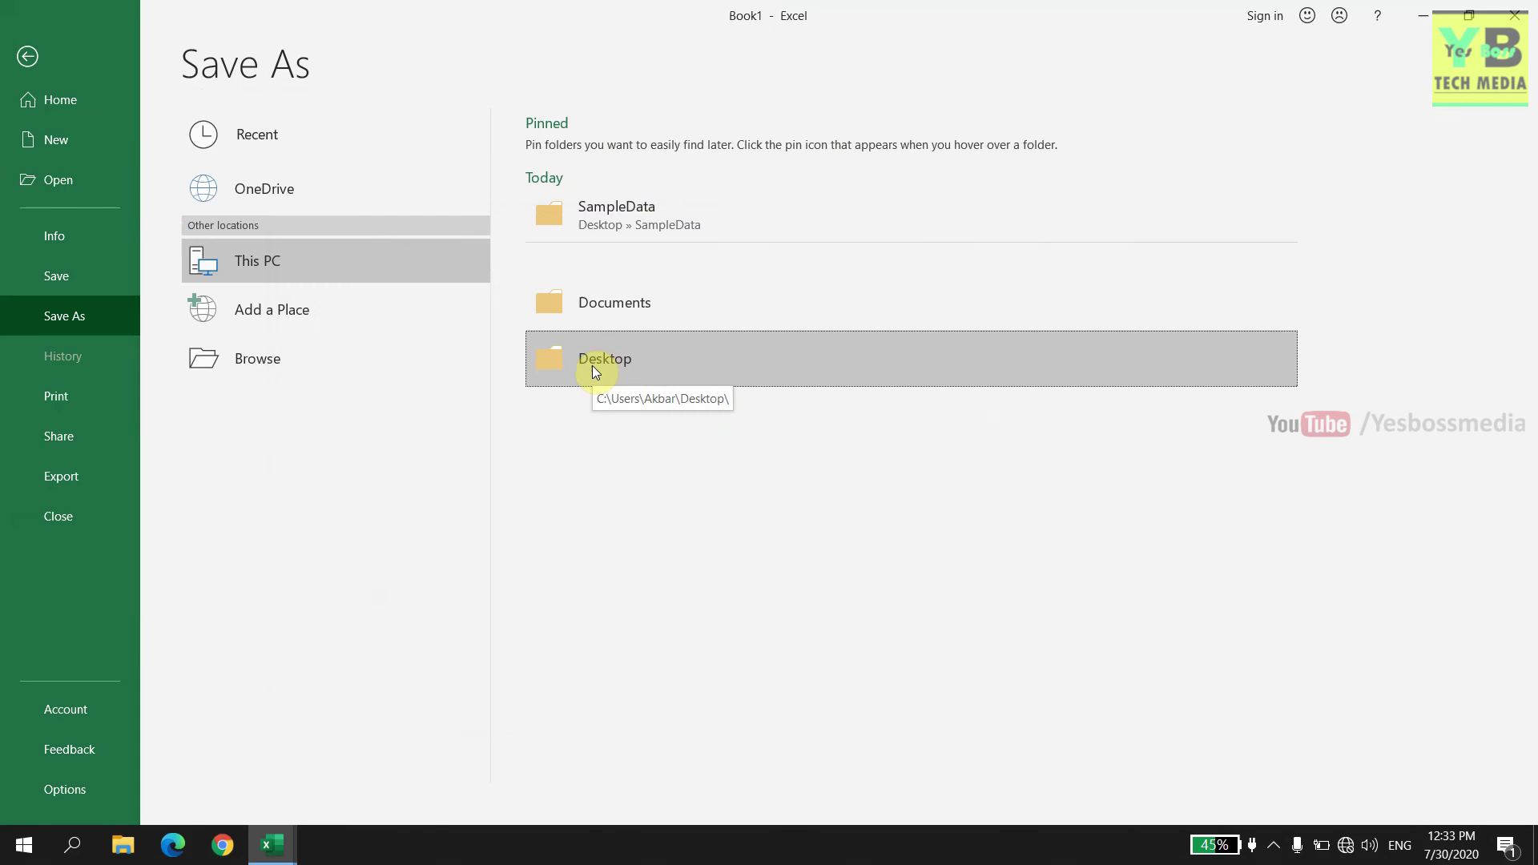
pyautogui.click(593, 365)
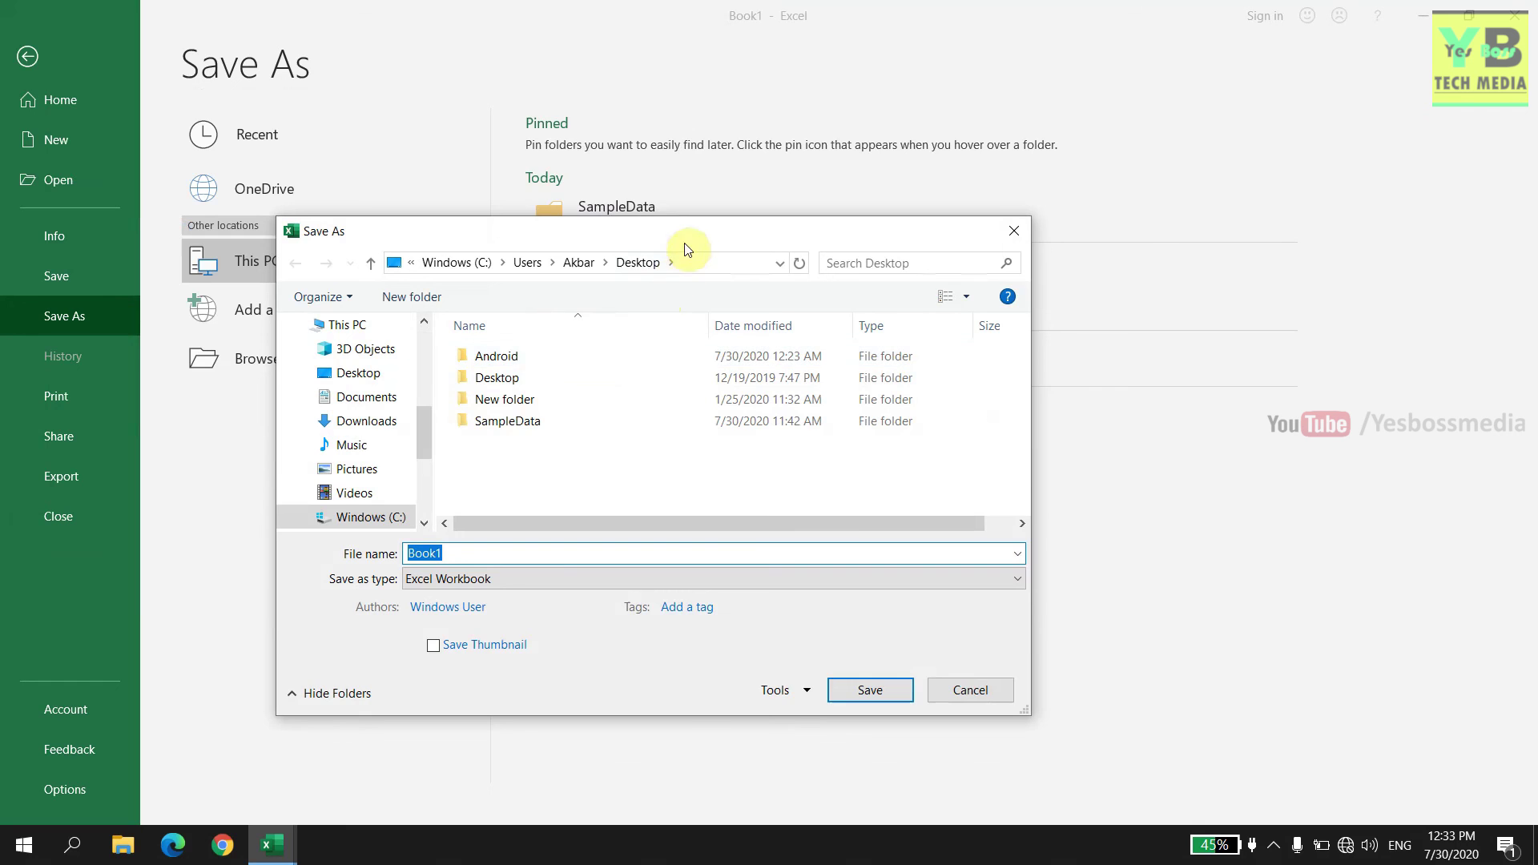
pyautogui.moveTo(684, 243); pyautogui.dragTo(722, 193)
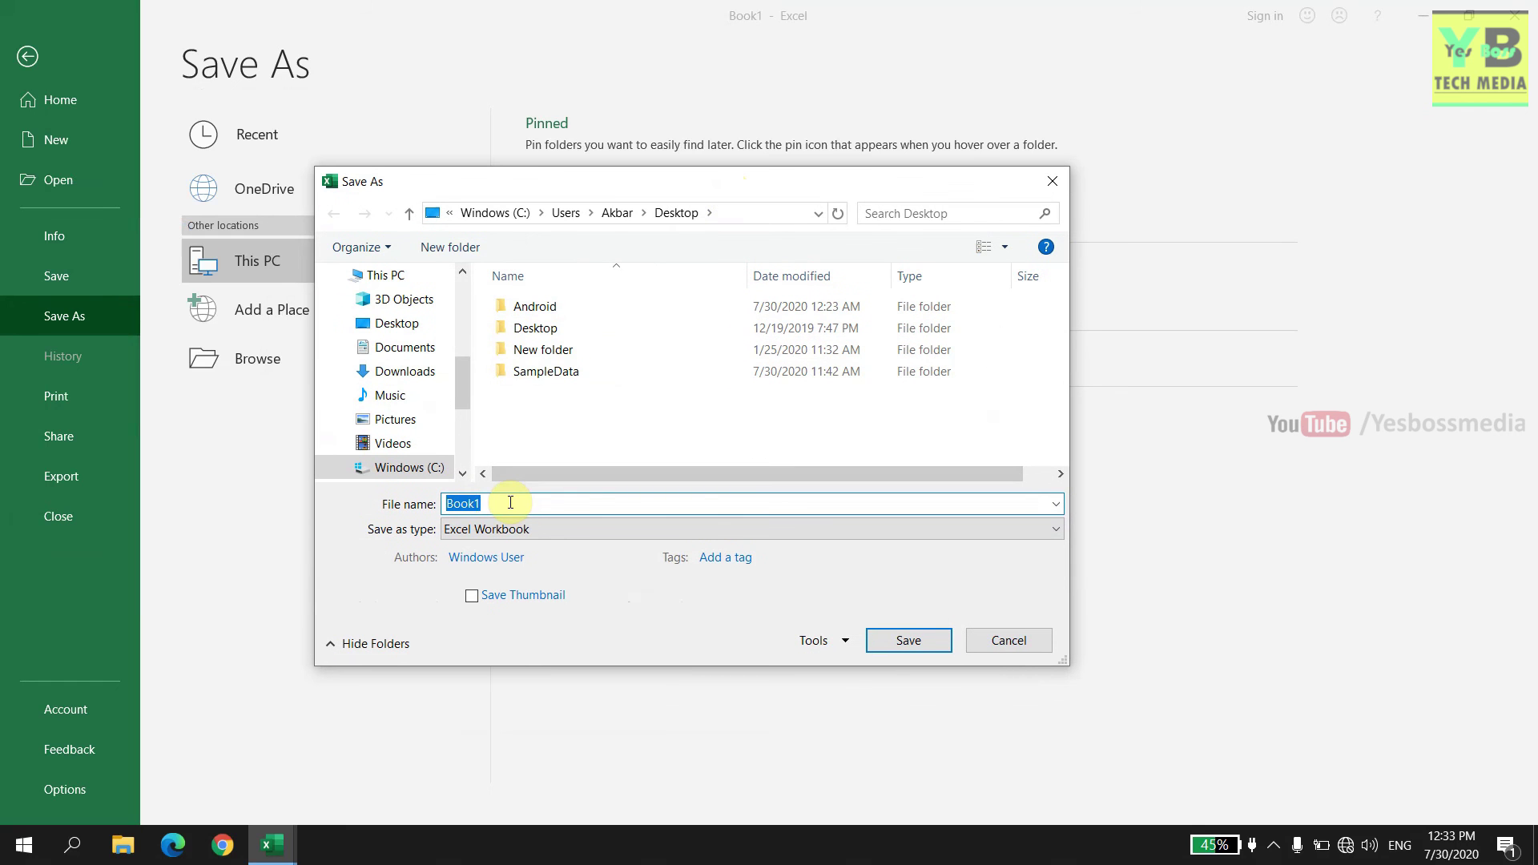
pyautogui.write('customer details')
pyautogui.click(479, 530)
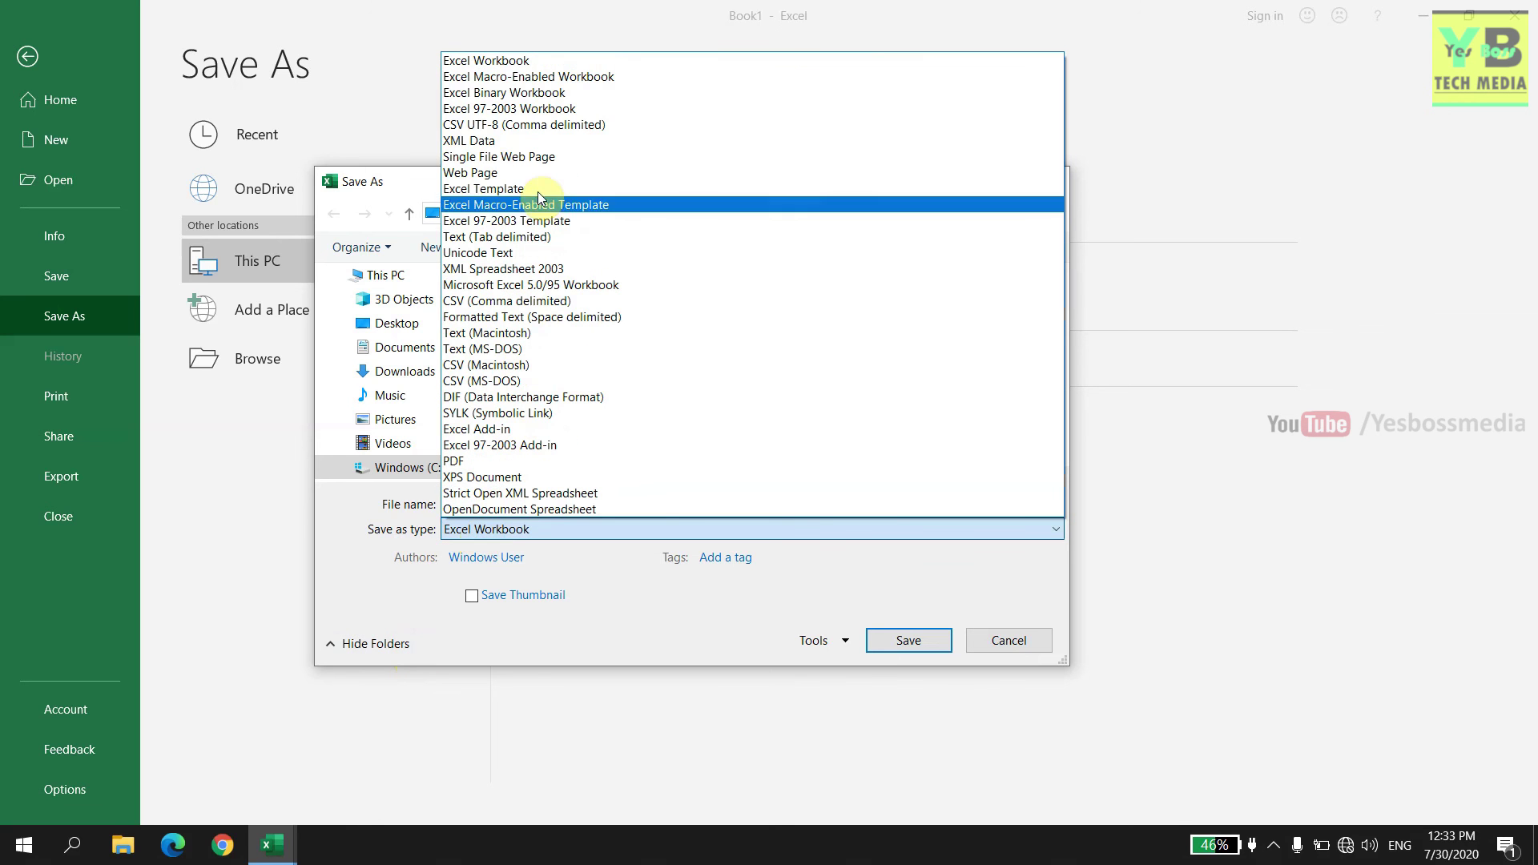
pyautogui.click(550, 78)
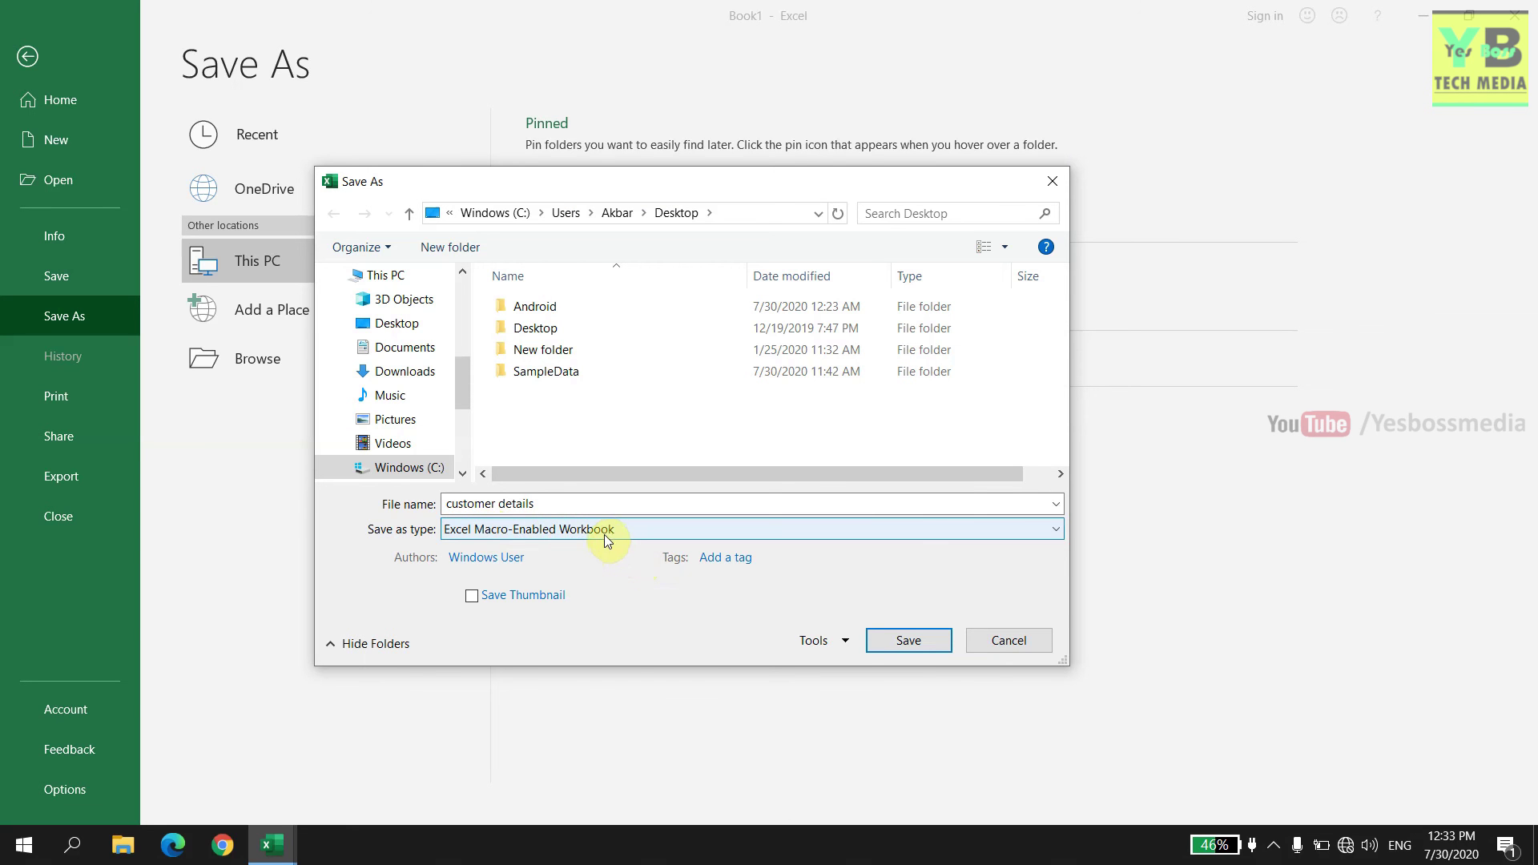
pyautogui.click(900, 641)
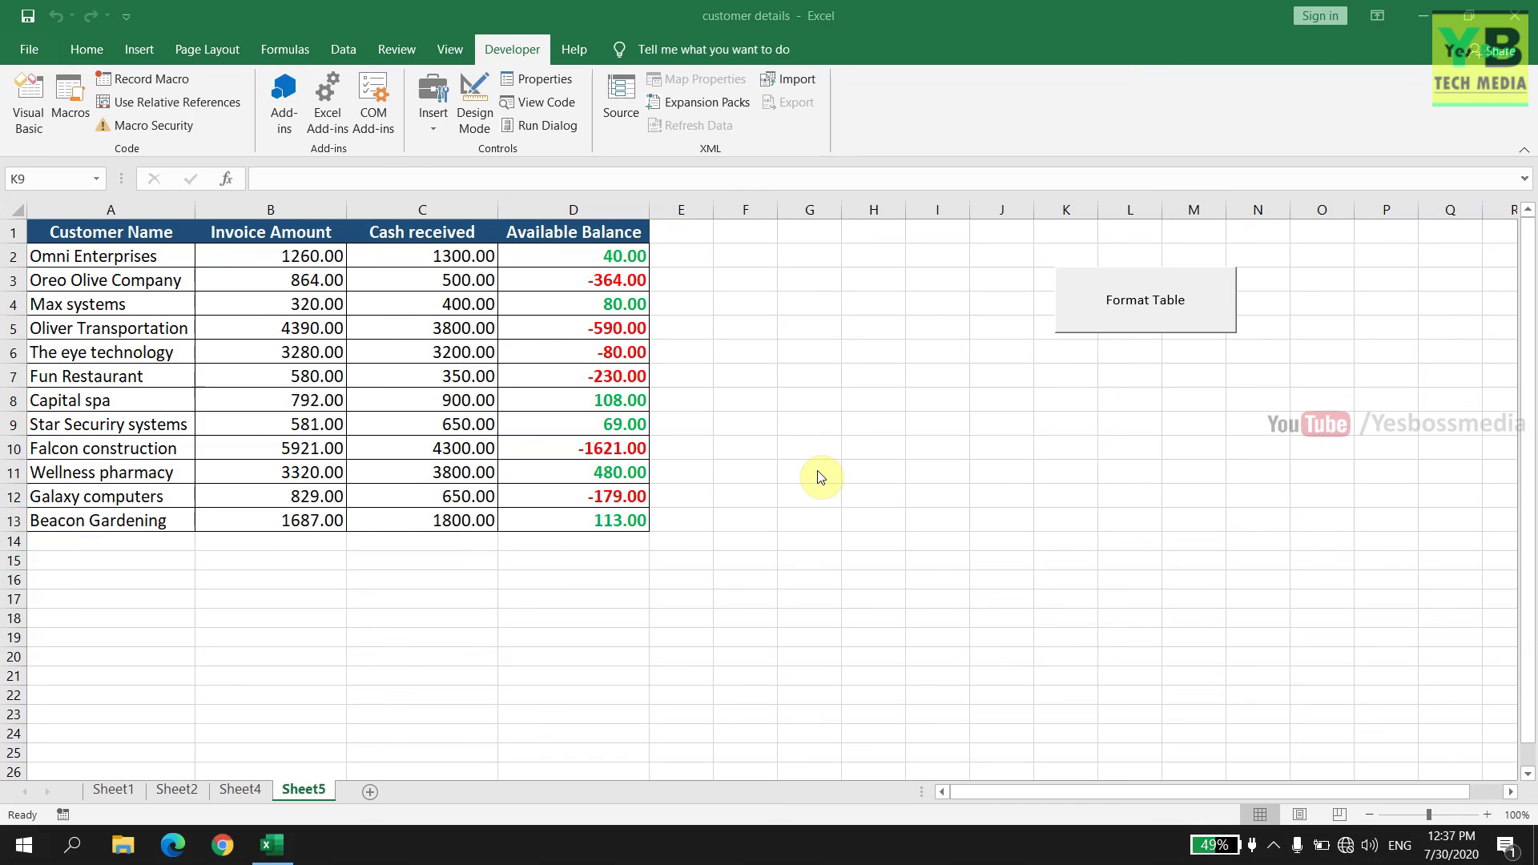